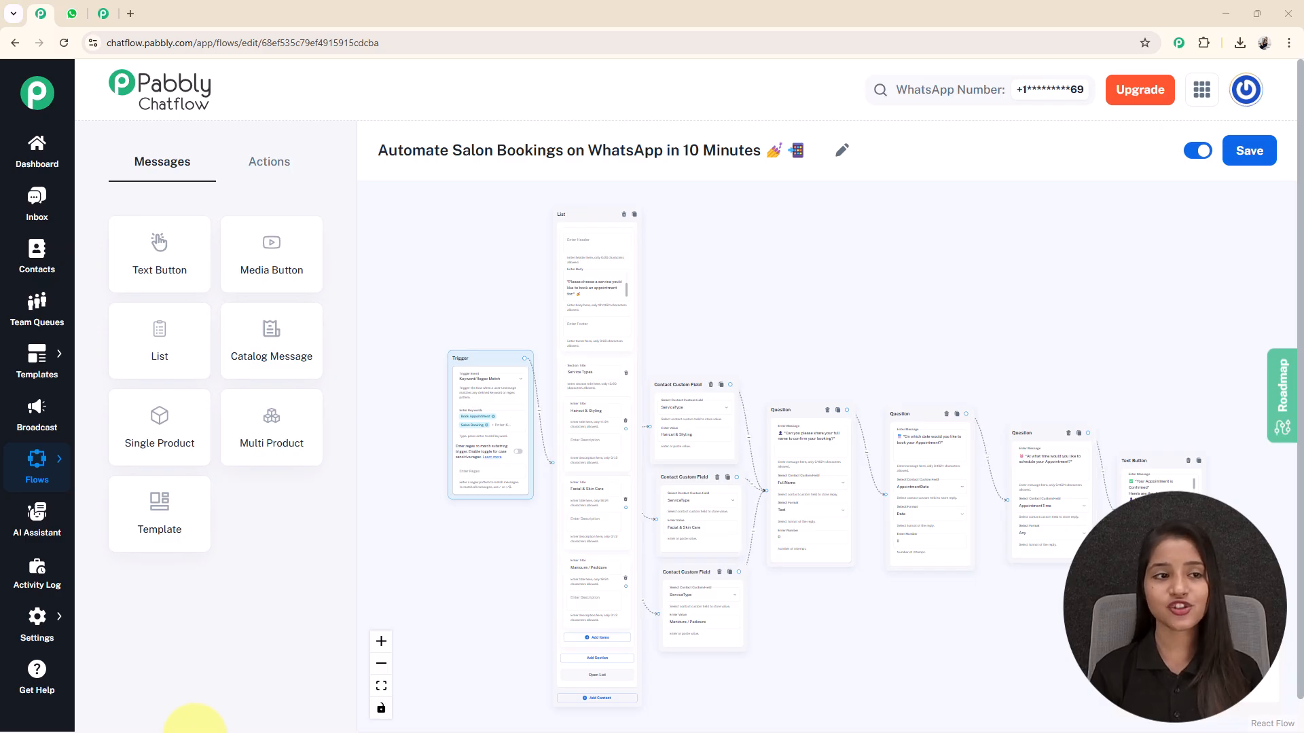
- Switch to WhatsApp Web and send the message "Book Appointment" in the Salon chat
left_click(71, 13)
type("Book Appointment")
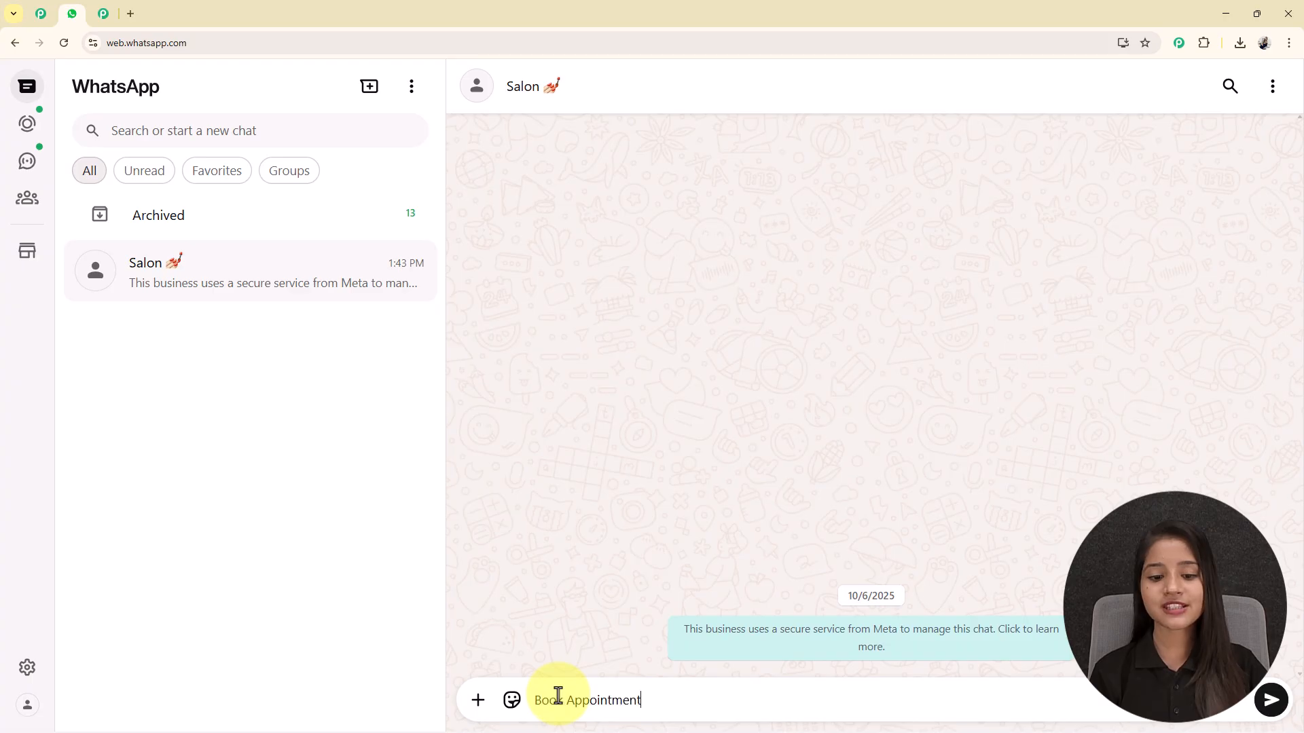
key("Return")
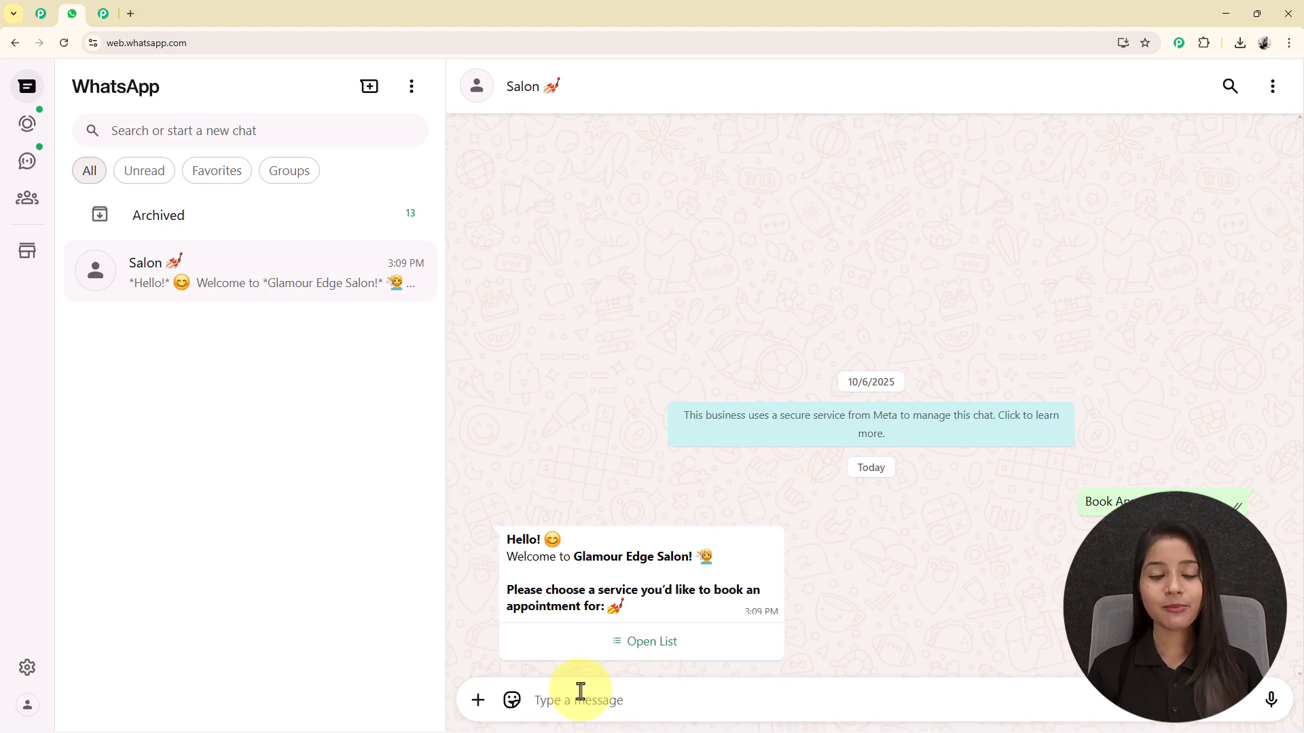
- Choose Facial & Skin Care from the salon's service list and send the selection
left_click(636, 644)
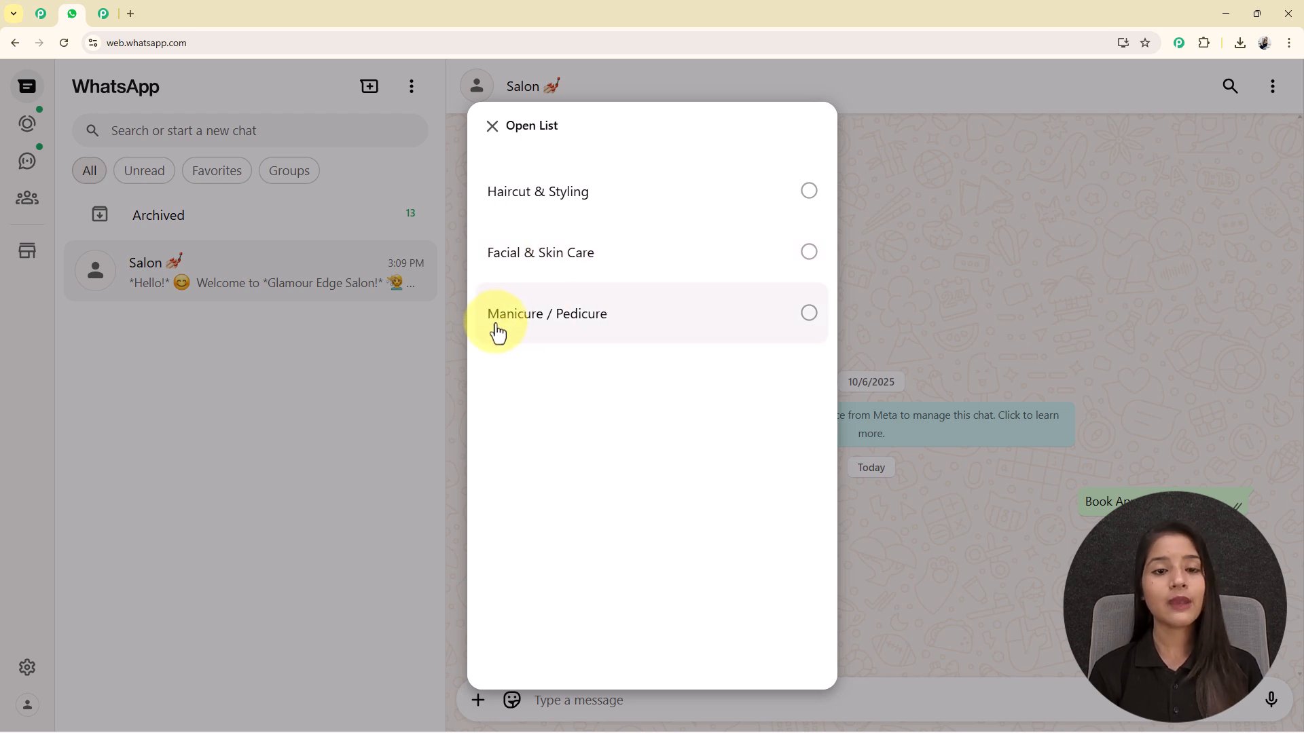
left_click(571, 282)
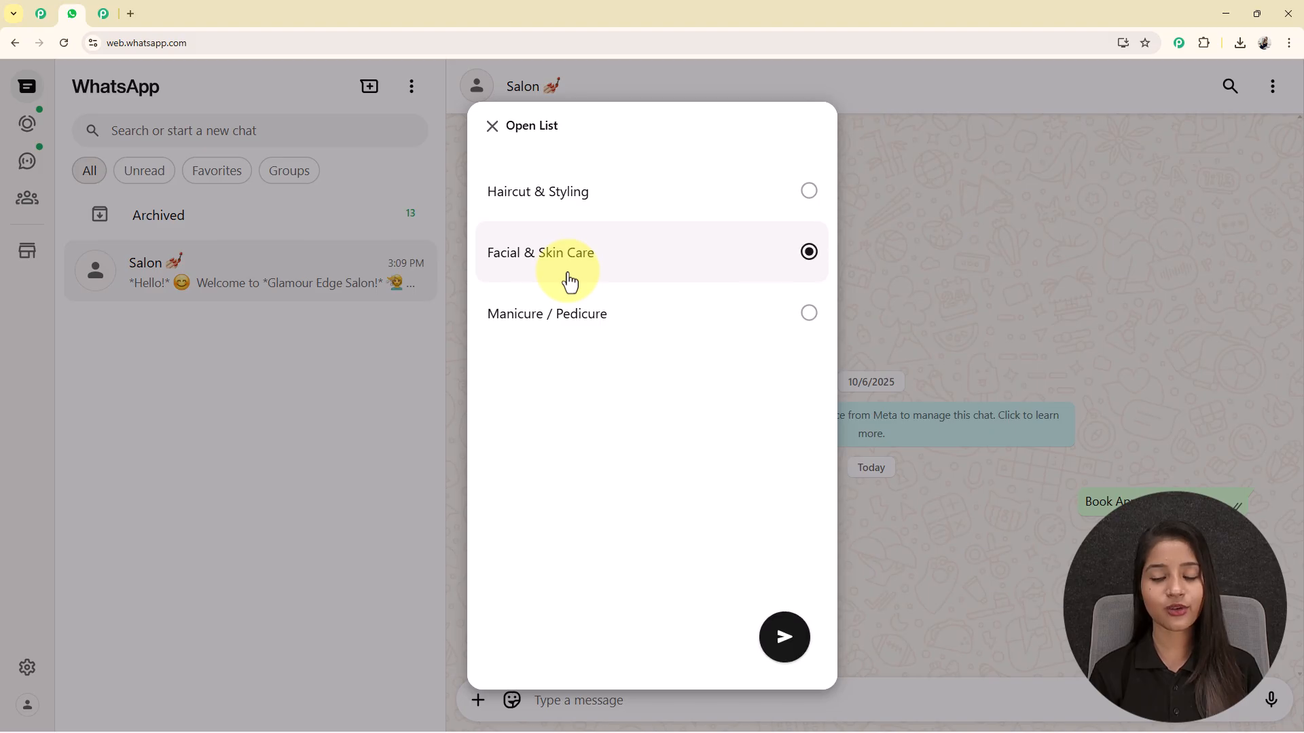
left_click(780, 635)
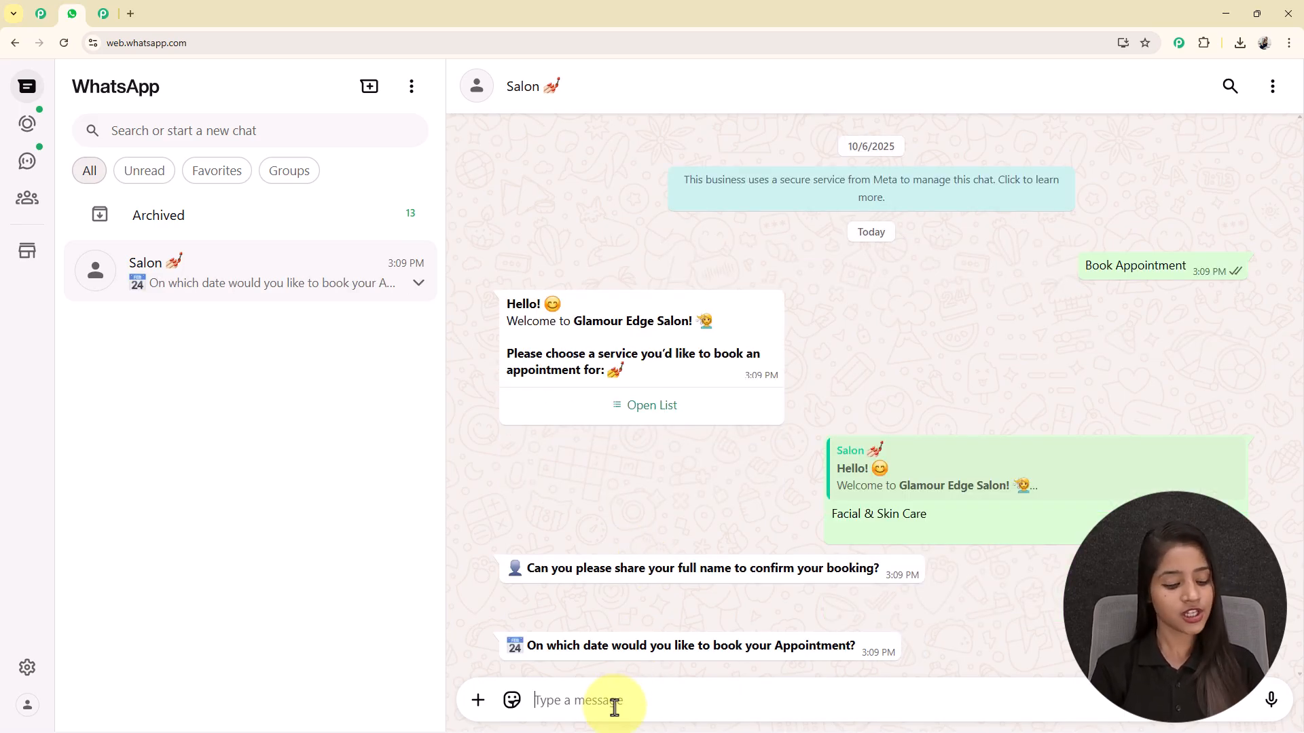
- Answer the booking questions with the customer's full name, date 18/10/2025 and time 05:00 P.M., and review the confirmation details
type("1")
key("Return")
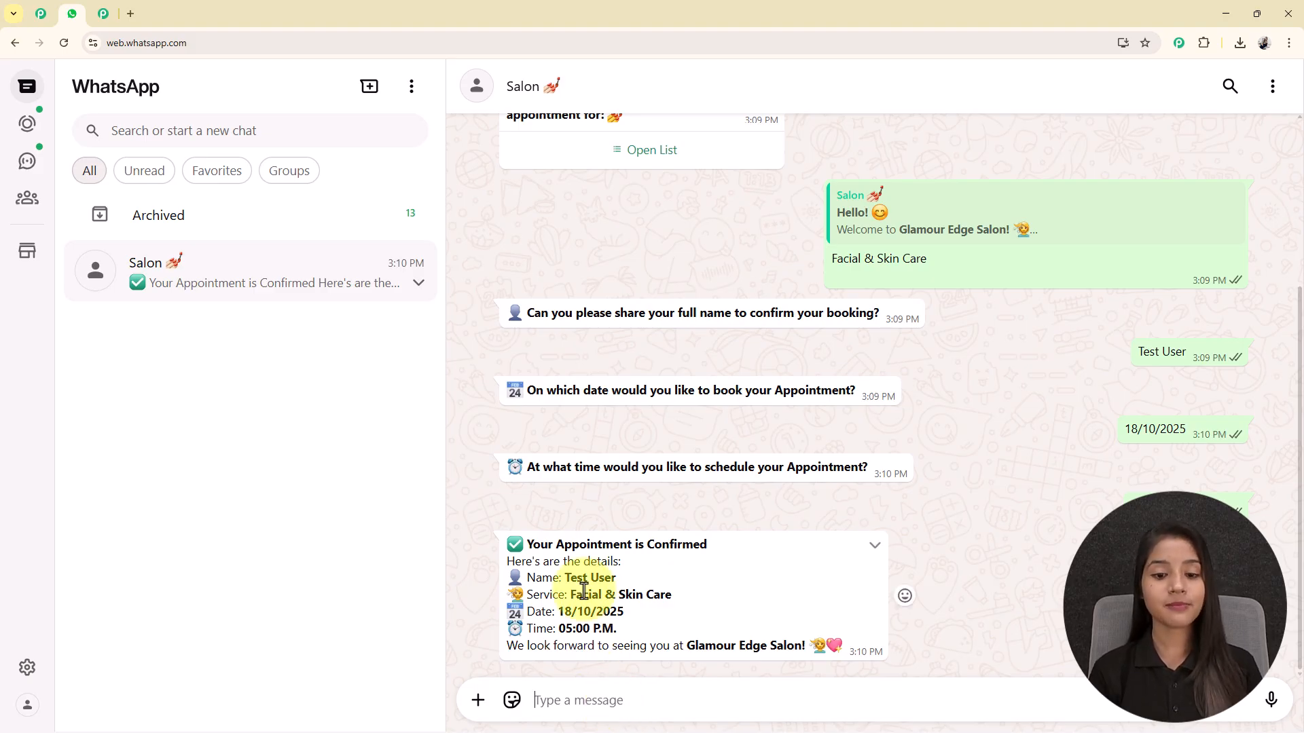
left_click_drag(580, 575, 637, 567)
left_click(640, 585)
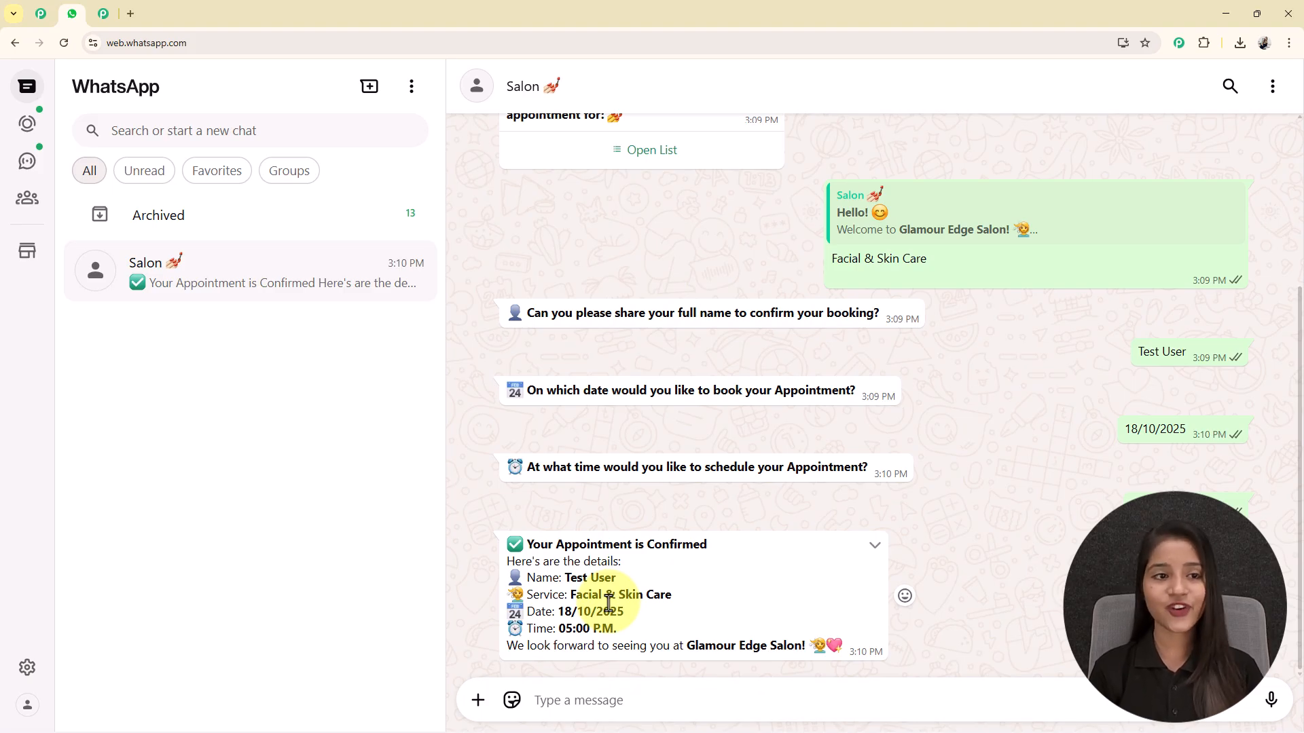
- Load the pabbly.com/chatflow site in a new browser tab and dismiss the Diwali offer popup
left_click(130, 13)
left_click(134, 42)
type("pA")
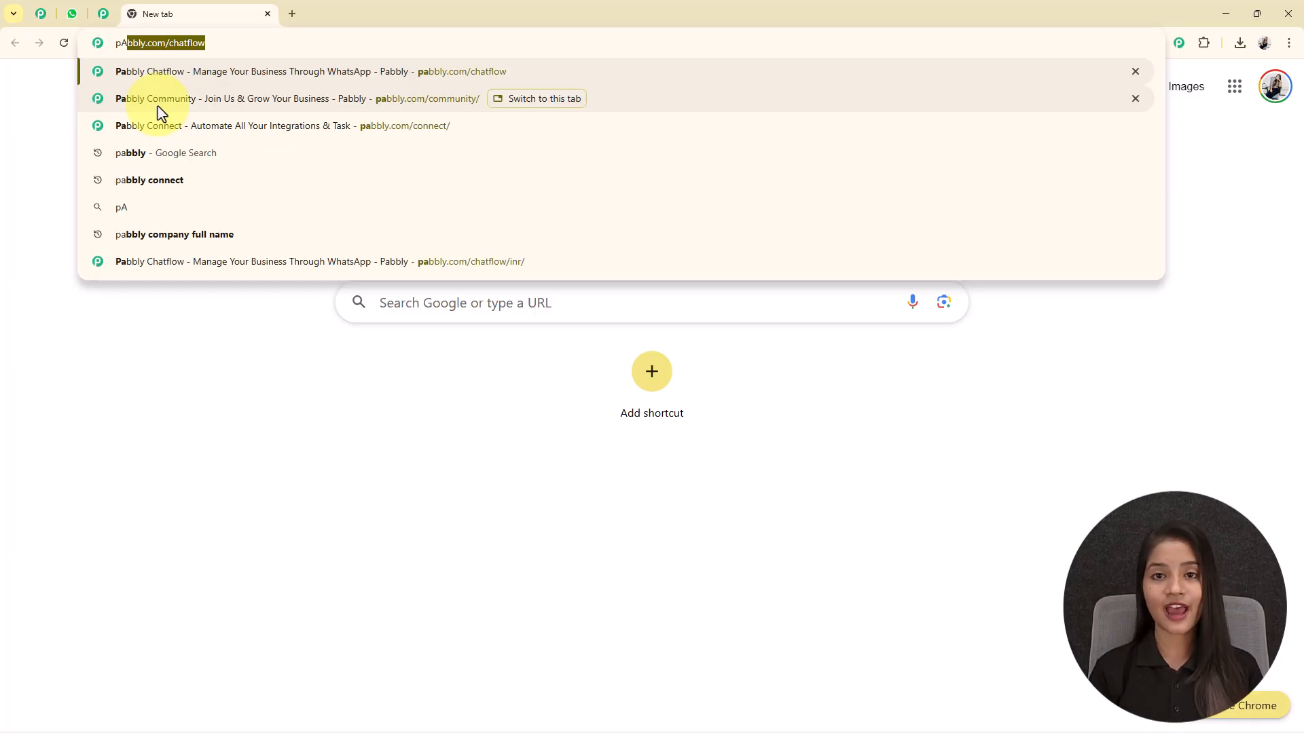
key("Right")
key("Return")
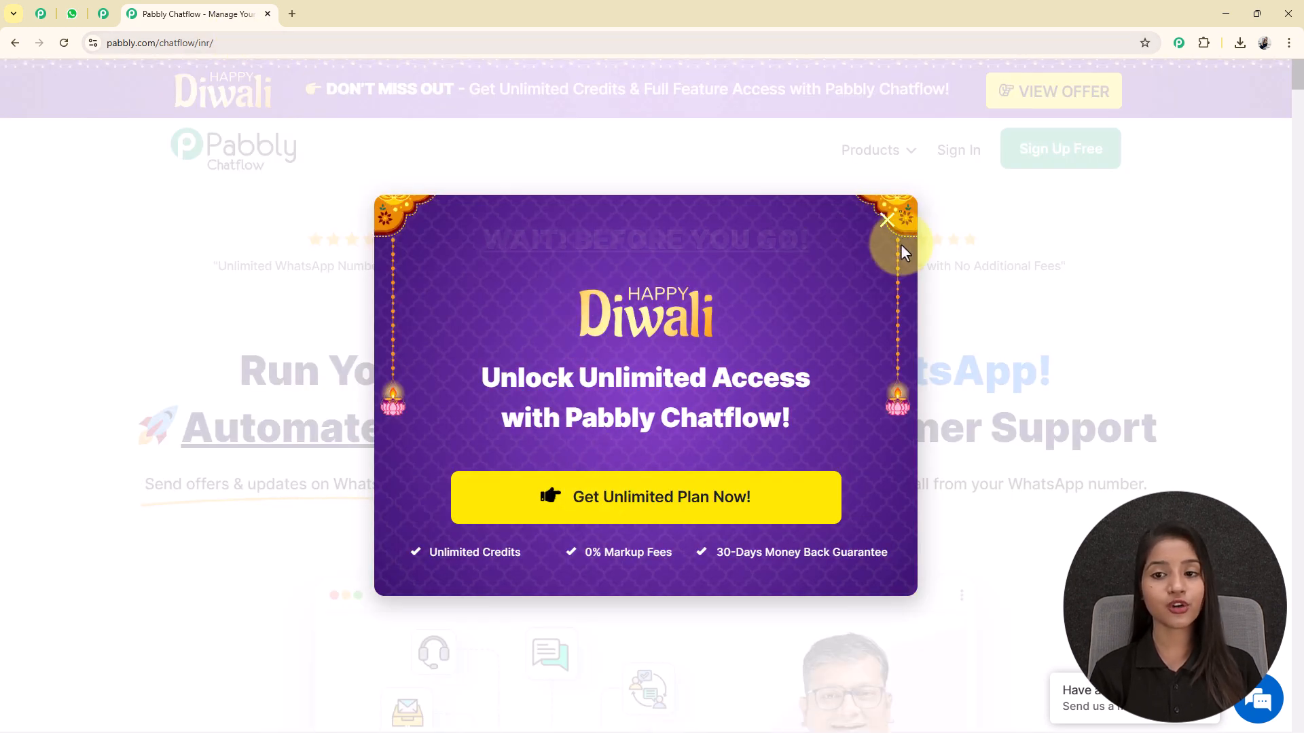
left_click(891, 220)
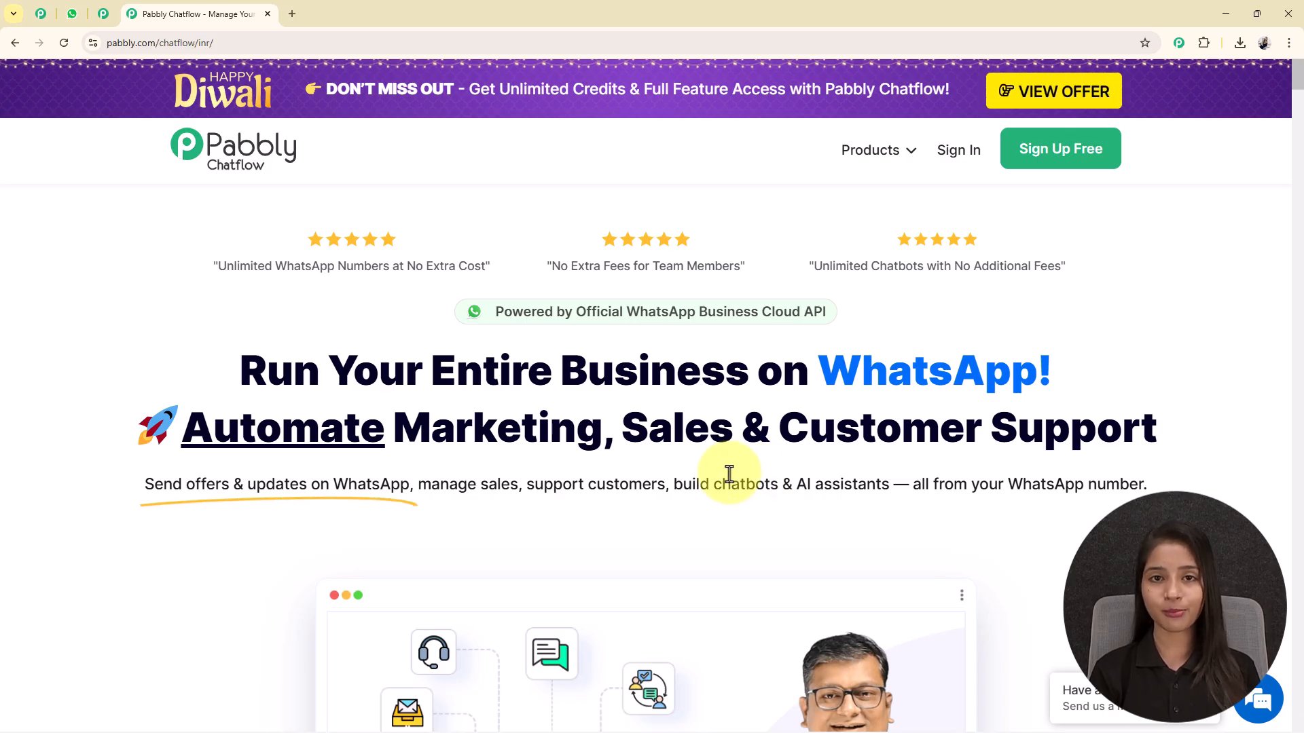
- Look through the Pabbly Community page for its benefits, update posts and reasons to join
left_click(105, 13)
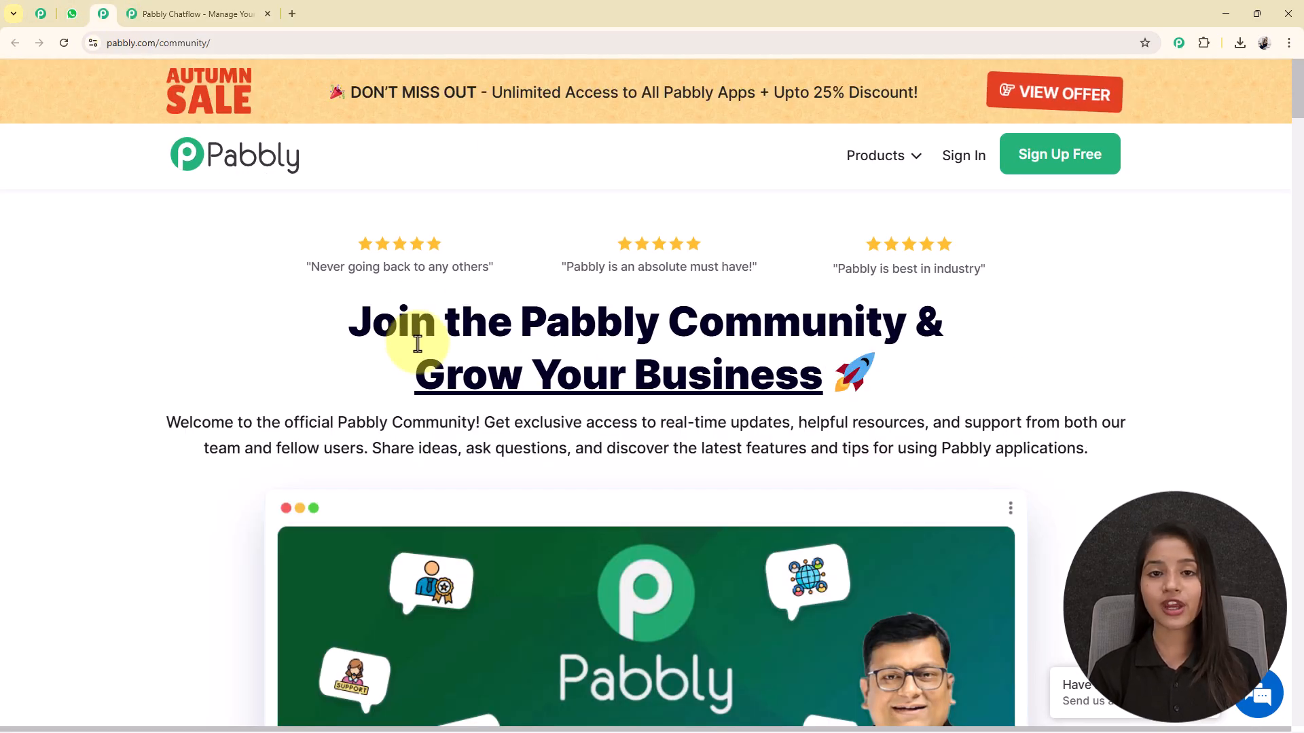
scroll(528, 332, "down", 3)
scroll(620, 386, "down", 2)
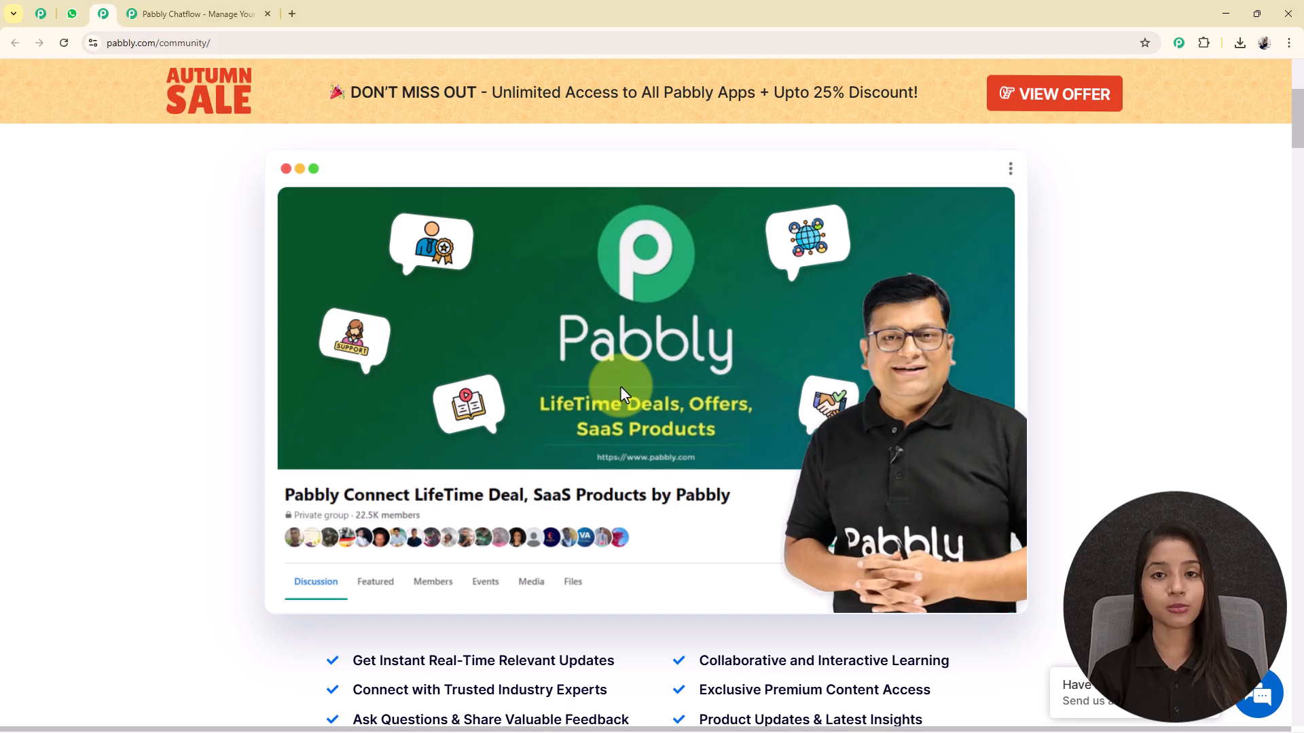
scroll(621, 386, "down", 4)
scroll(621, 388, "down", 10)
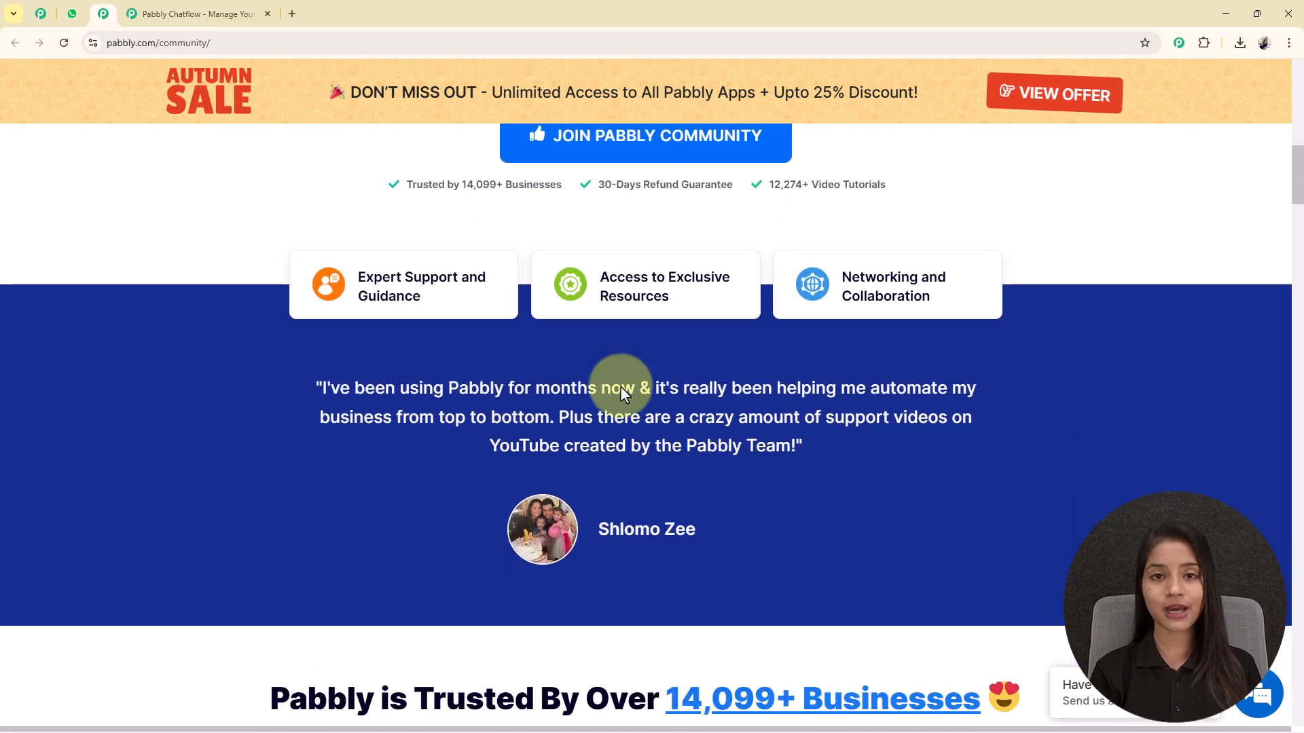
scroll(620, 387, "down", 3)
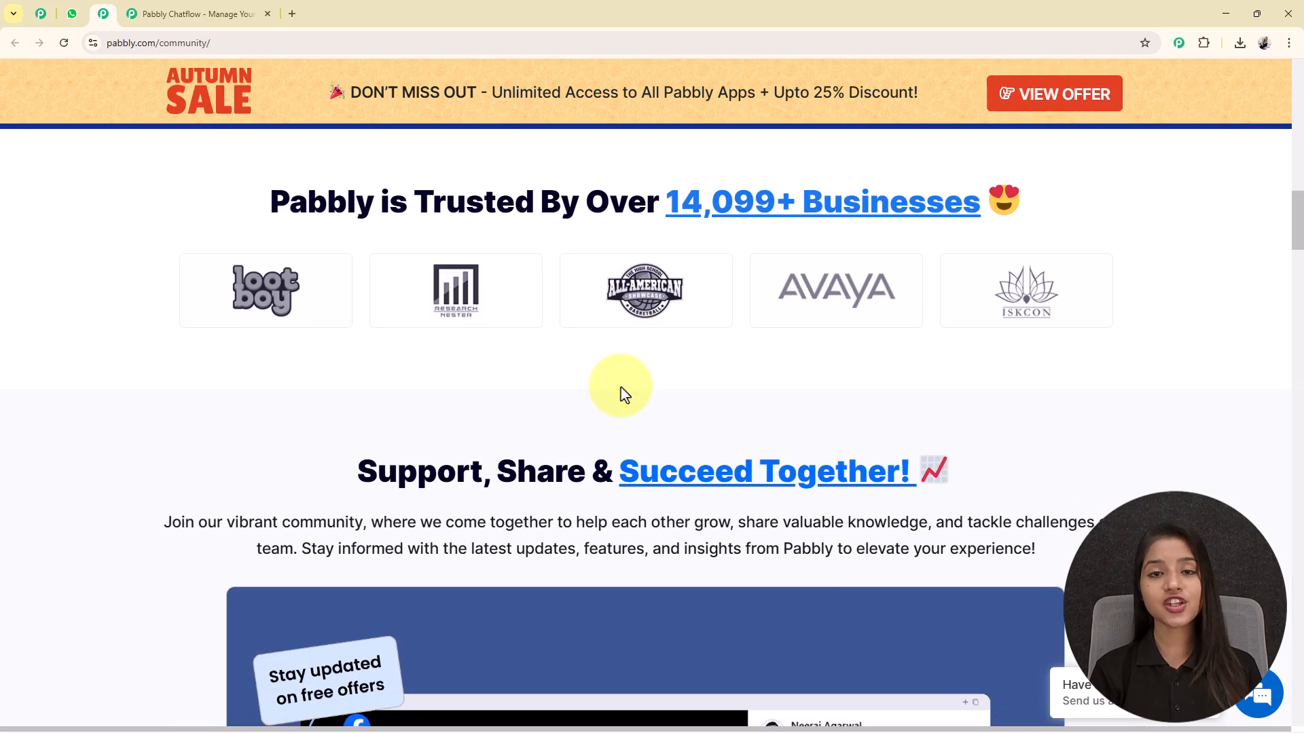
scroll(620, 387, "down", 6)
scroll(620, 387, "down", 5)
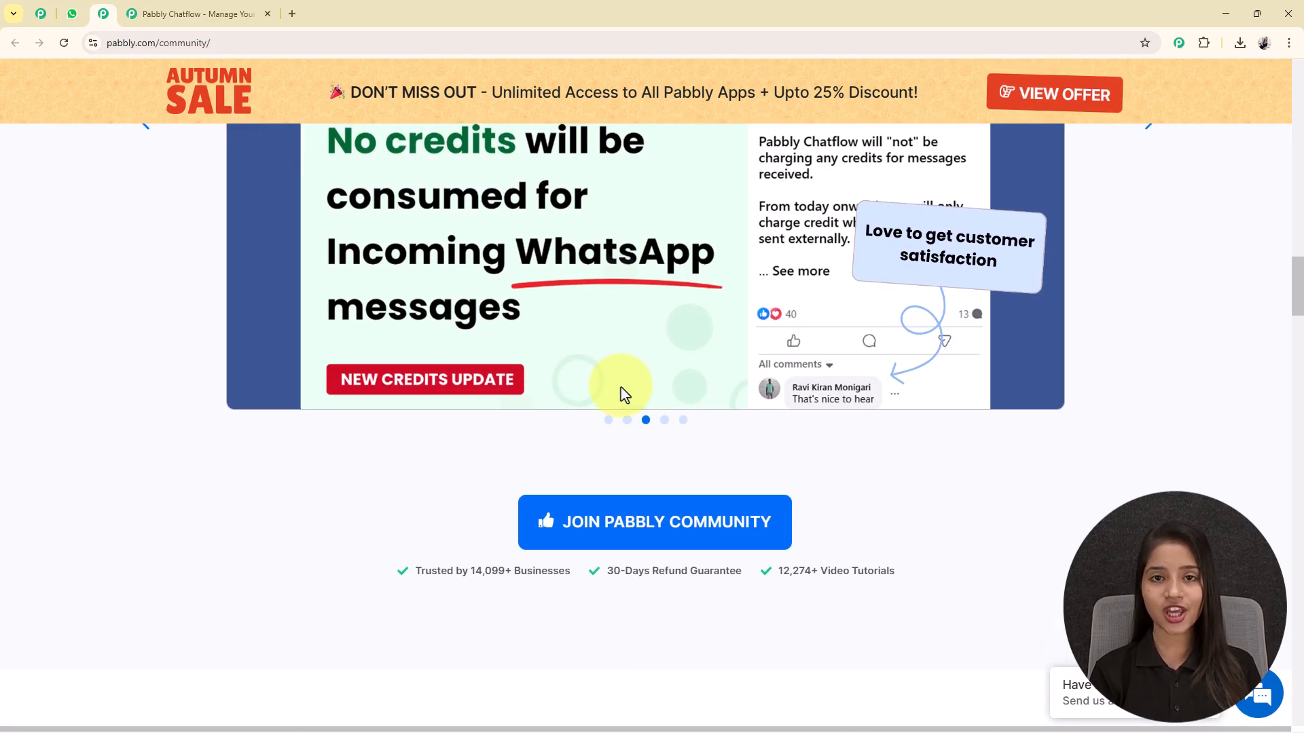
scroll(621, 387, "down", 10)
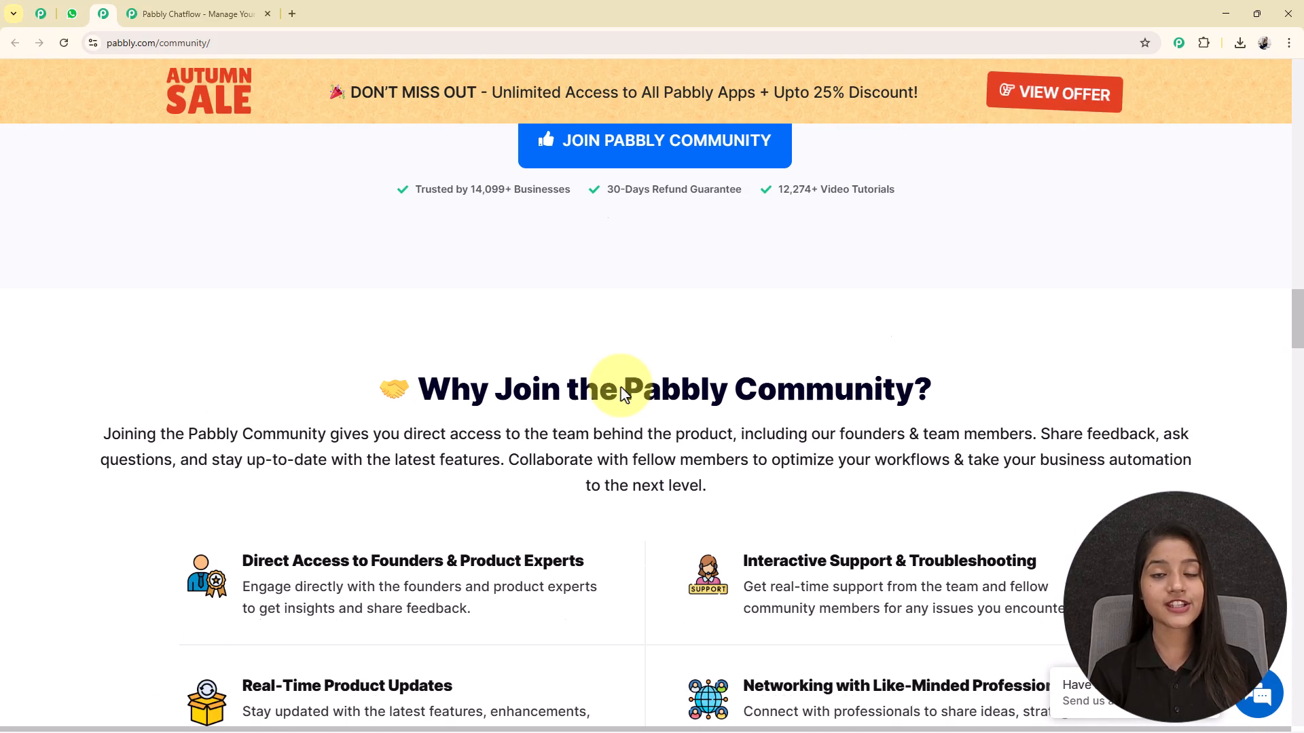
scroll(621, 389, "up", 15)
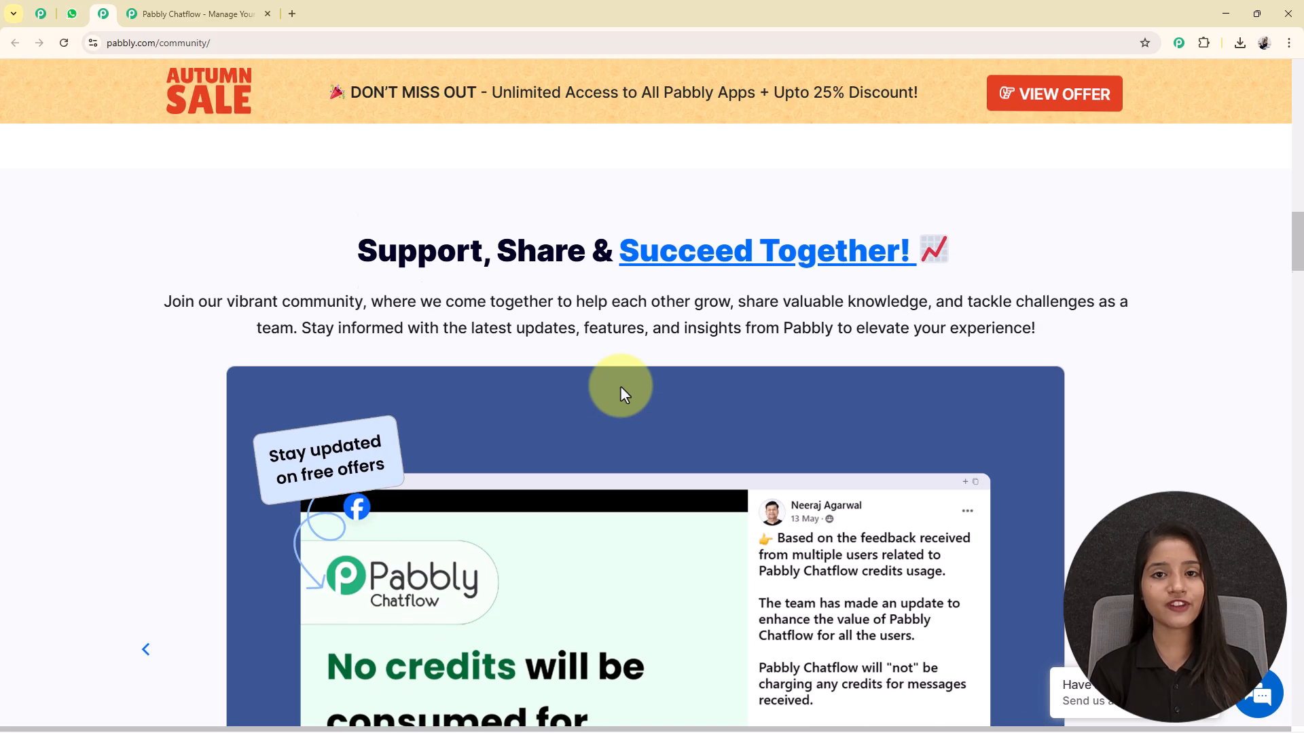
scroll(621, 387, "up", 8)
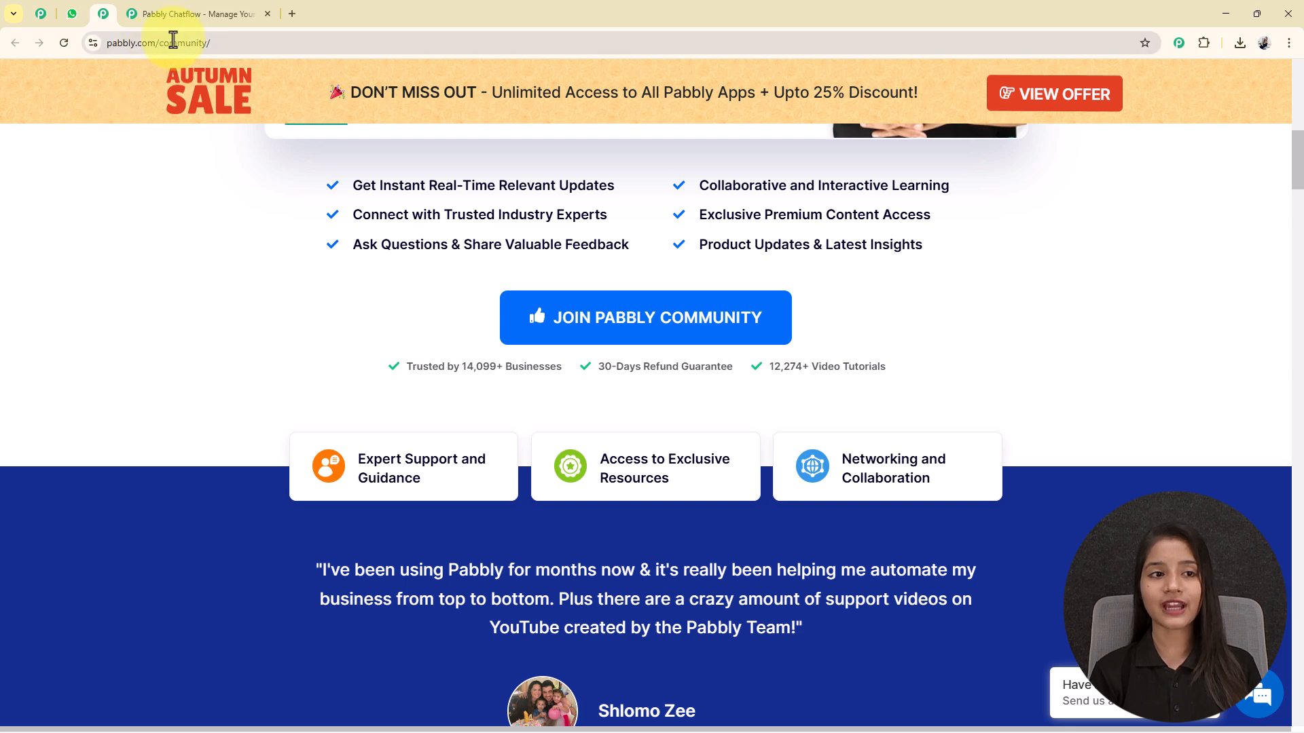
- Return to the Chatflow website, sign in and access Pabbly Chatflow from the list of Pabbly apps
left_click(196, 15)
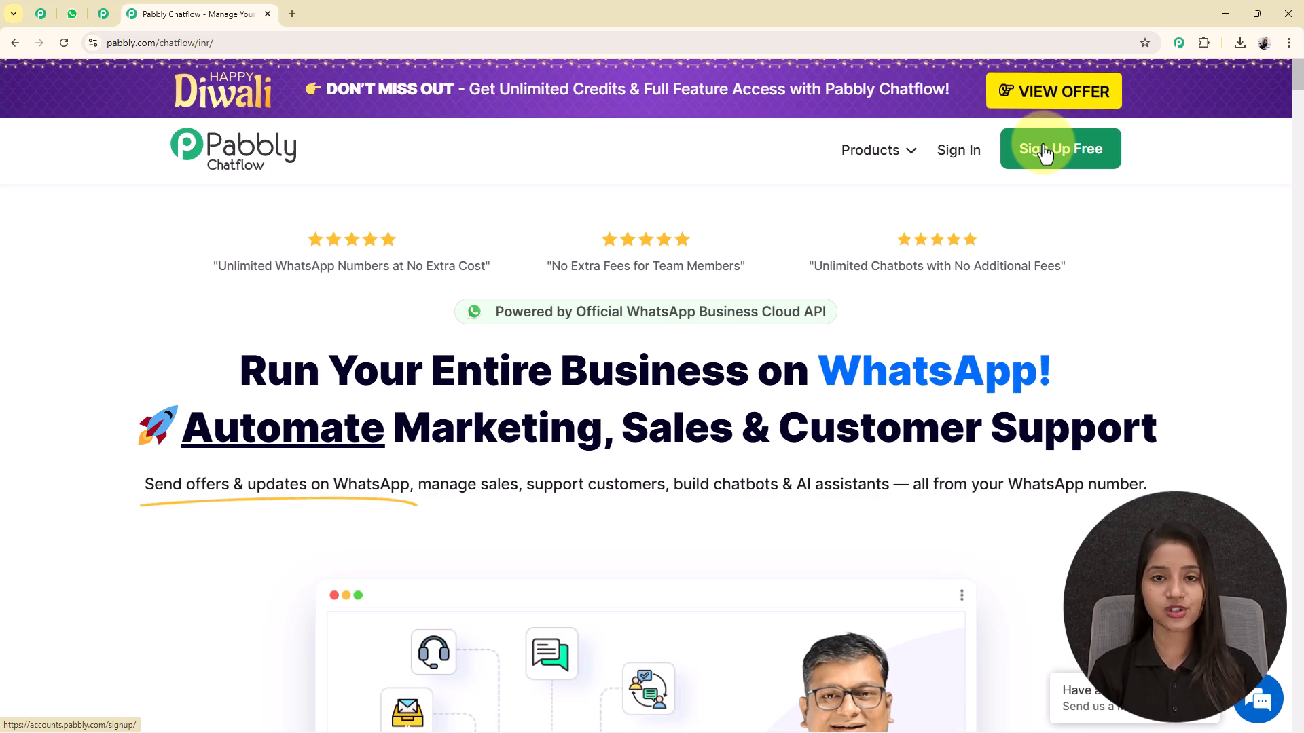
left_click(957, 151)
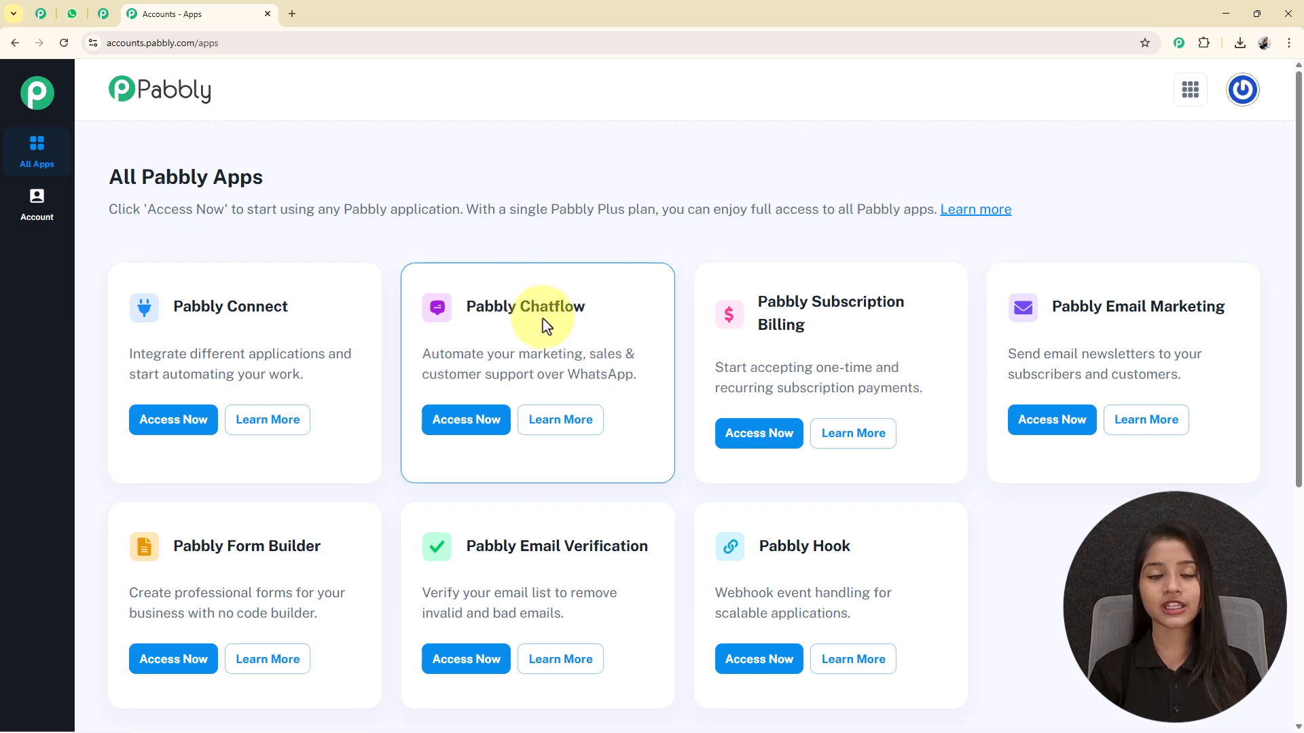
left_click(452, 421)
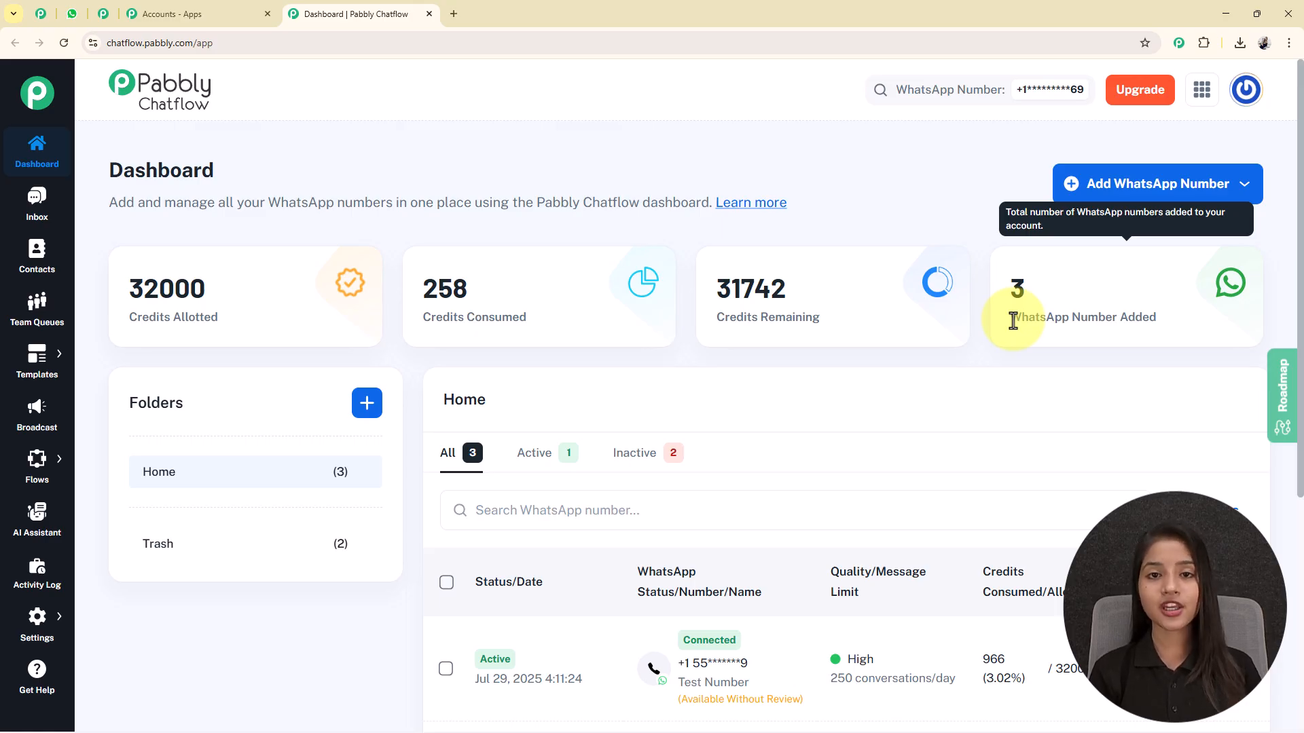
- Review the dashboard's options for adding a WhatsApp number and creating a folder, along with the list of added numbers
left_click(1150, 183)
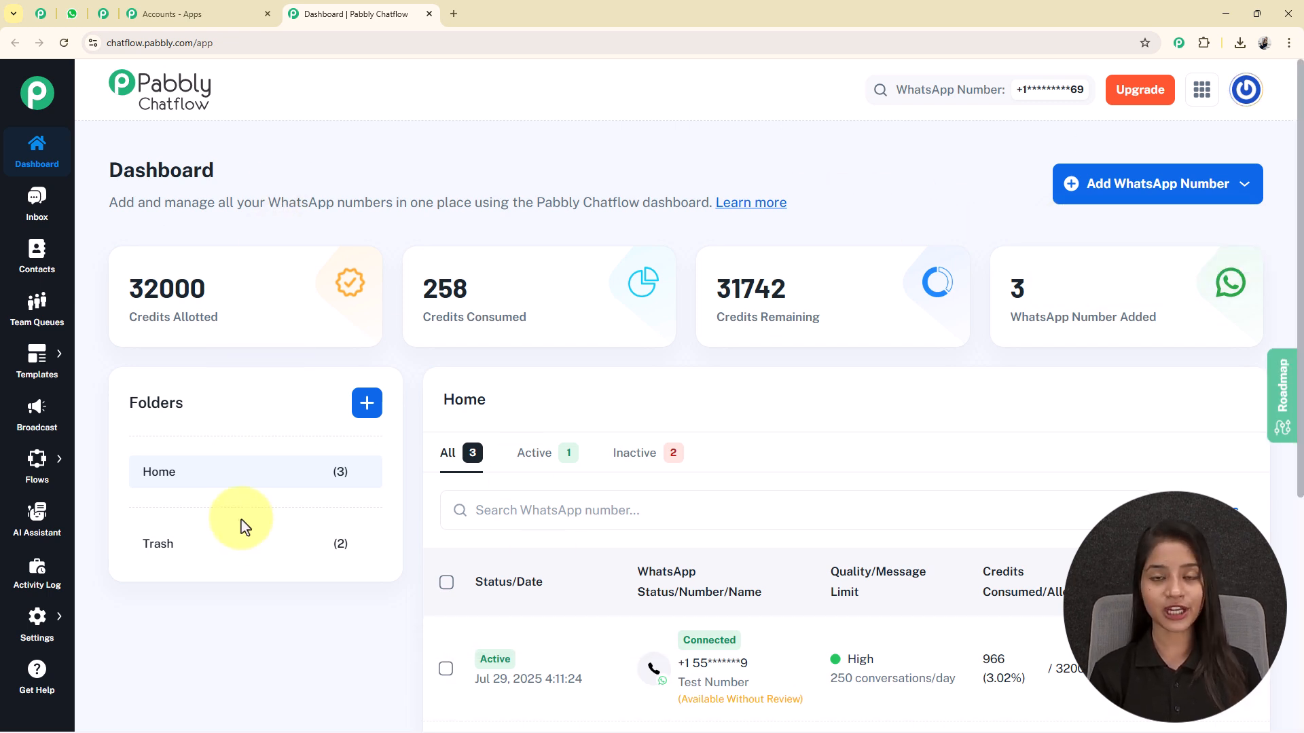
left_click(368, 404)
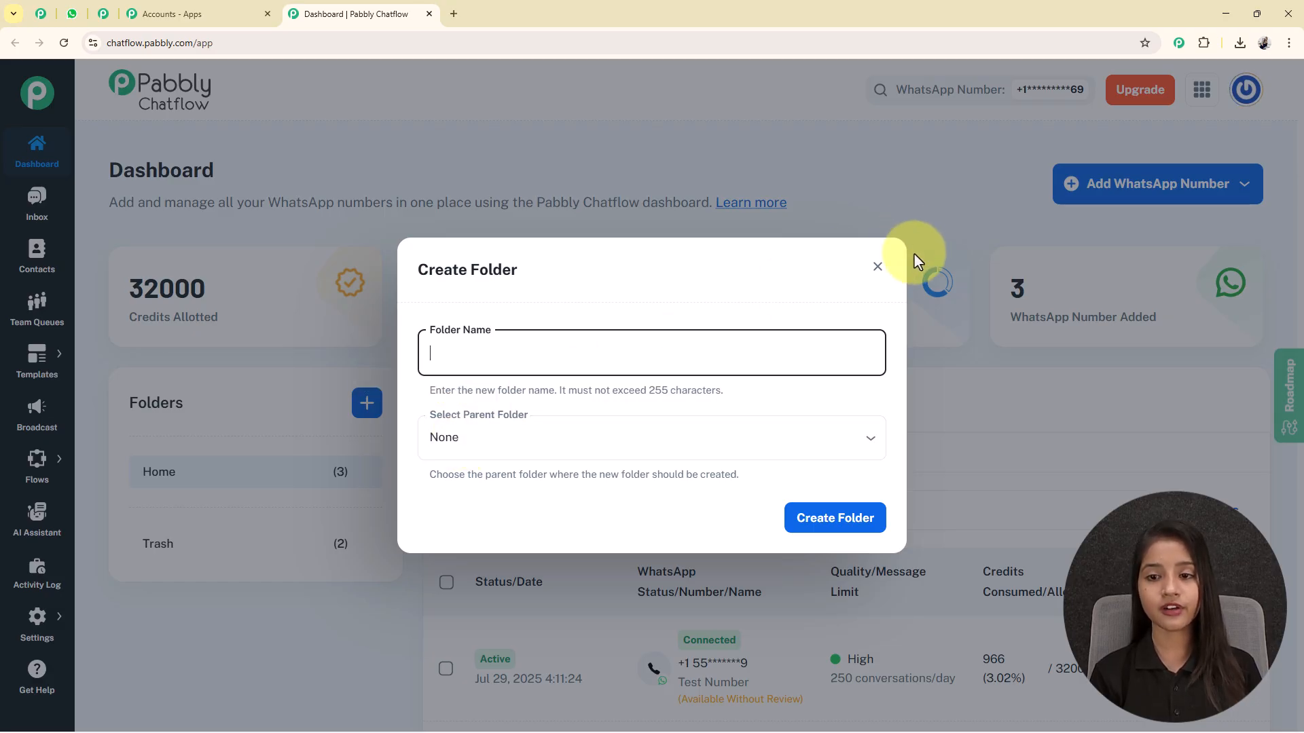
left_click(878, 266)
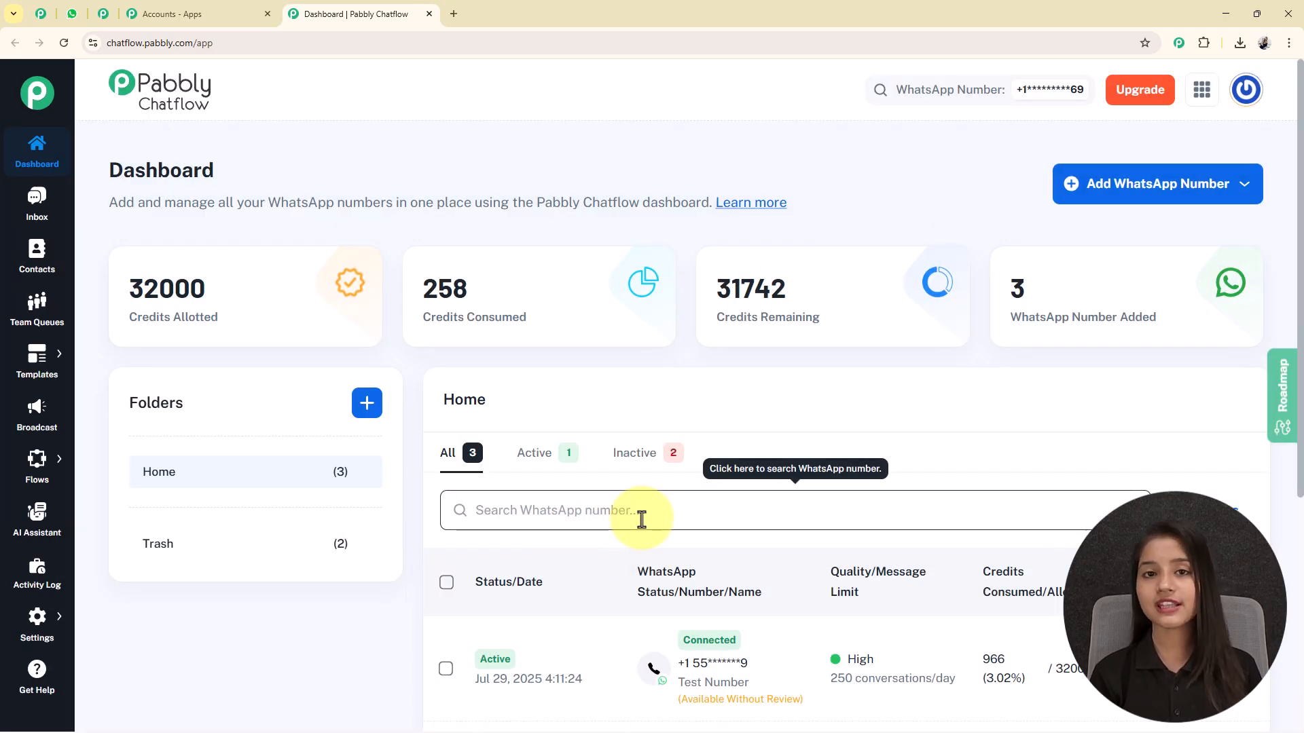
scroll(642, 520, "down", 3)
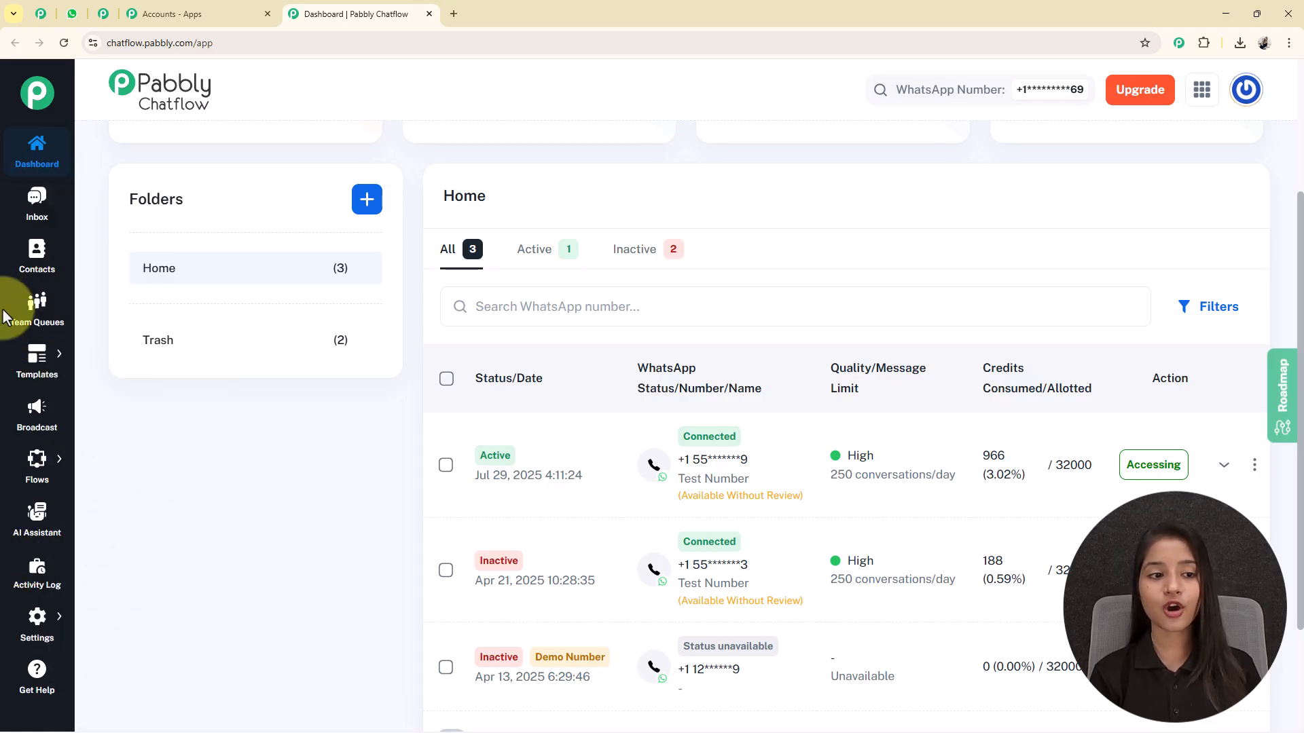
- Add a new flow in the Flow Builder and move its Trigger node slightly higher on the canvas
mouse_move(31, 453)
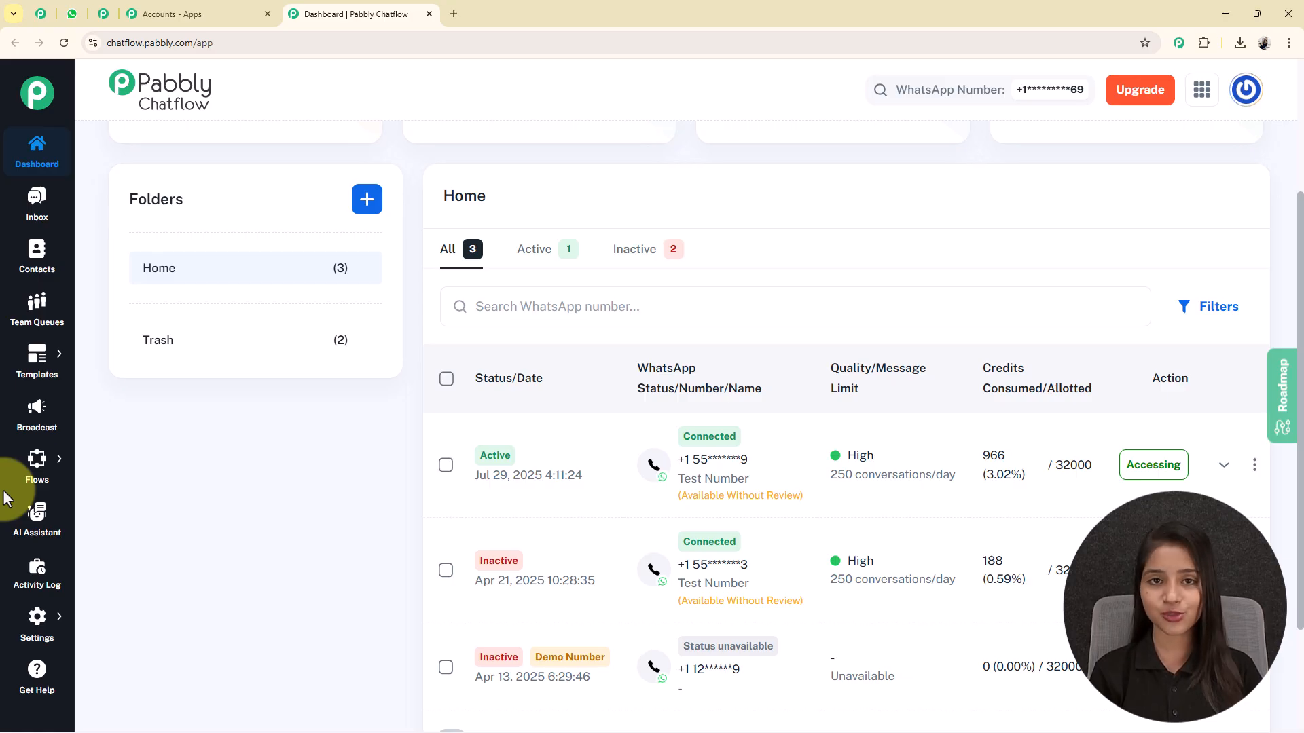
scroll(449, 543, "up", 3)
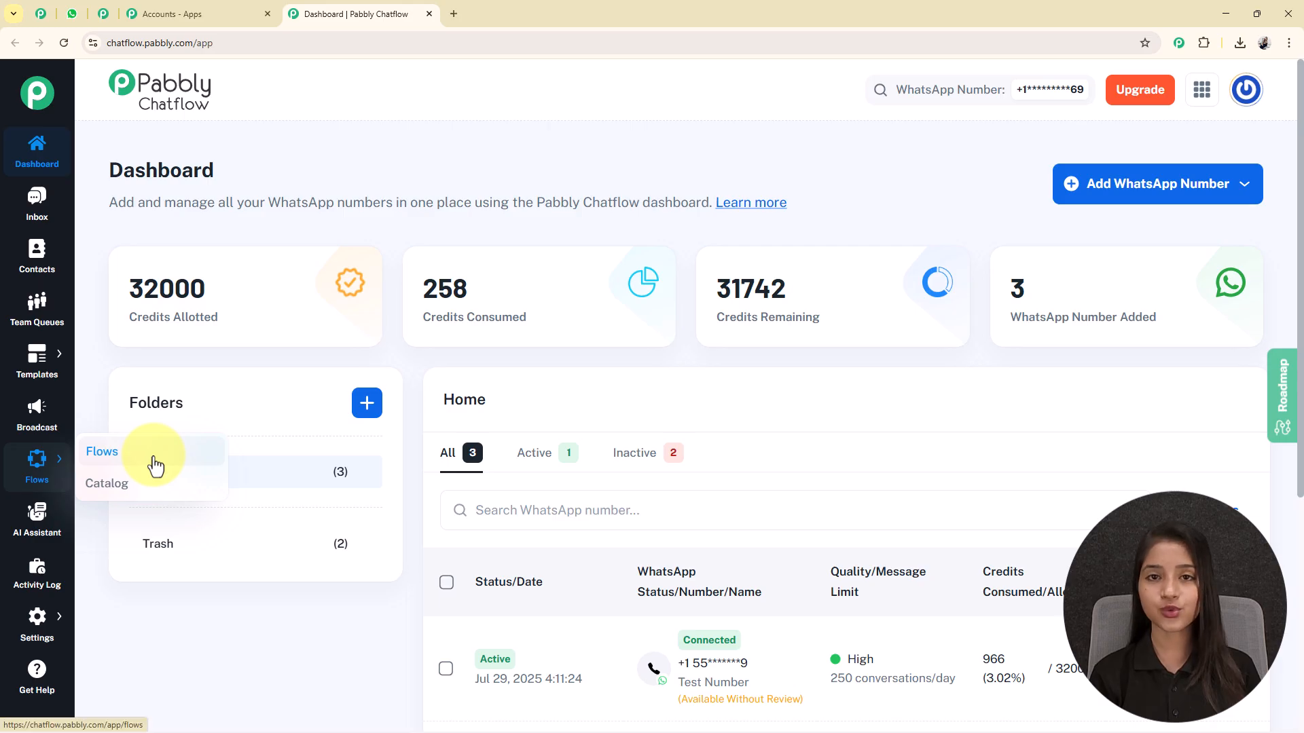
left_click(151, 458)
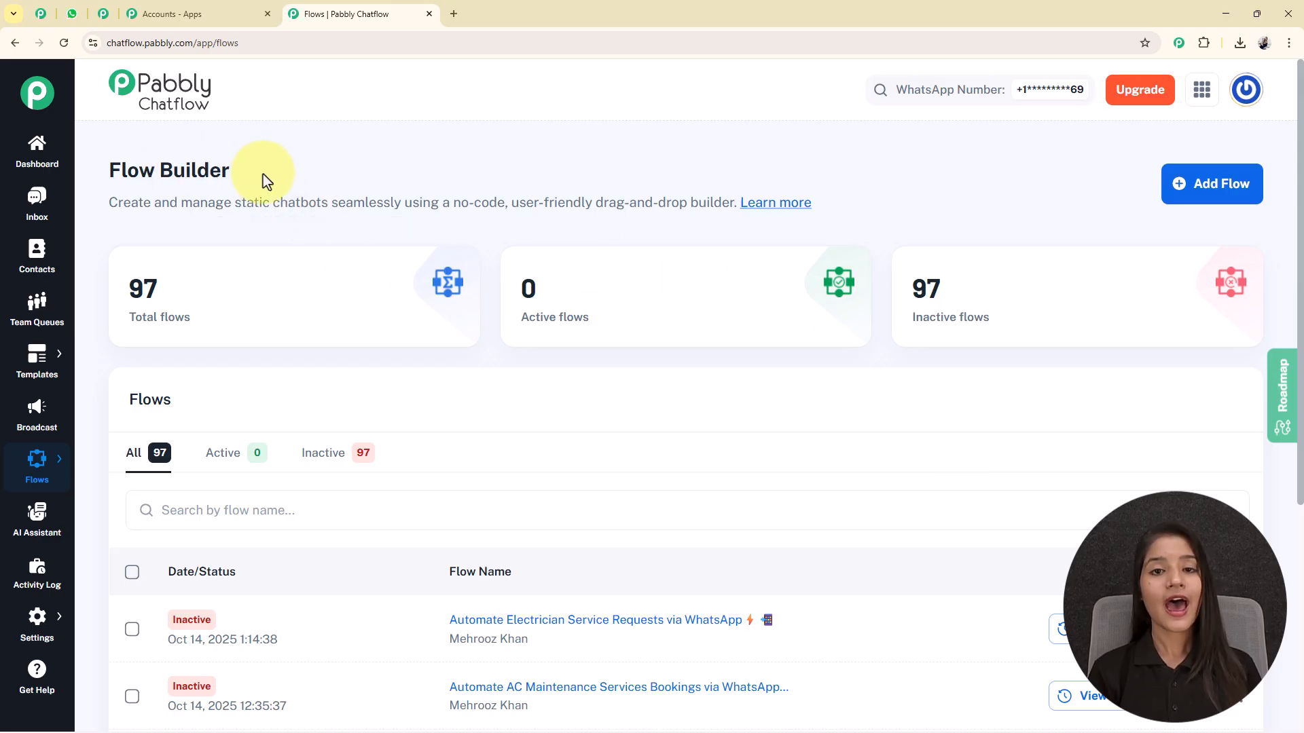
left_click(1235, 196)
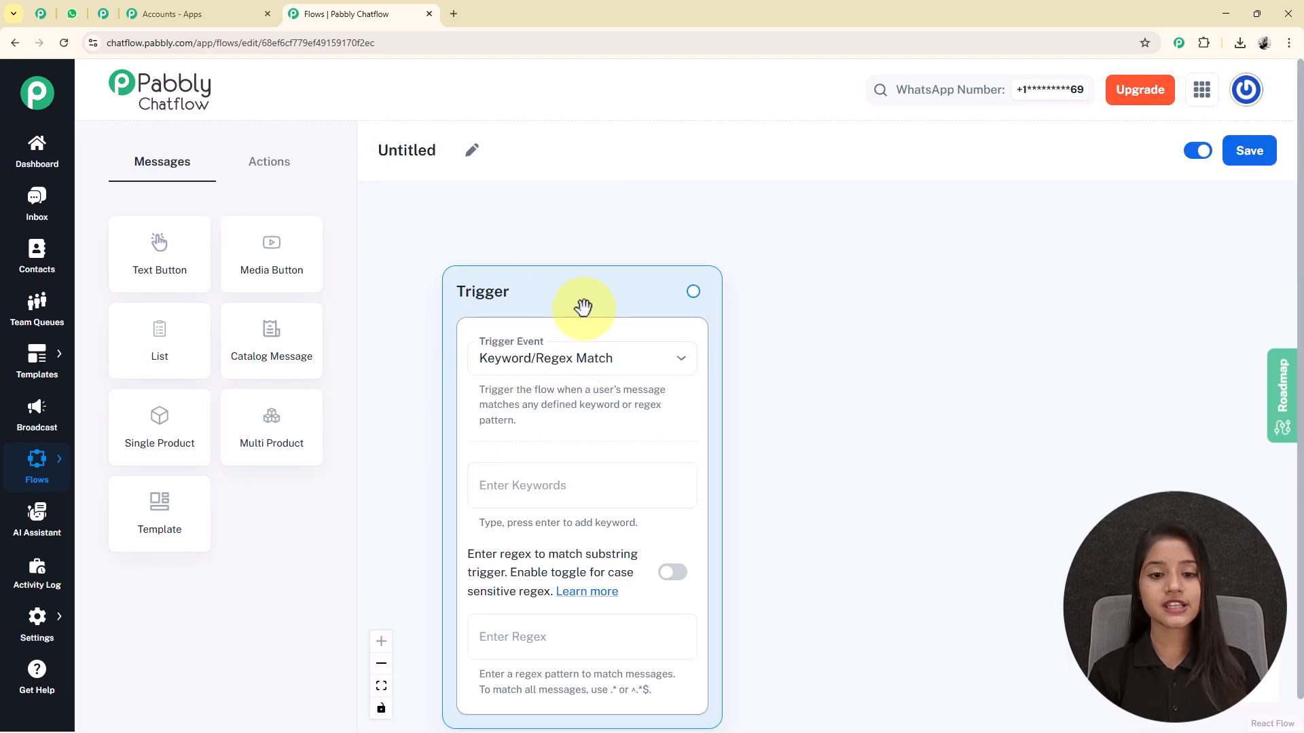
left_click_drag(582, 305, 582, 262)
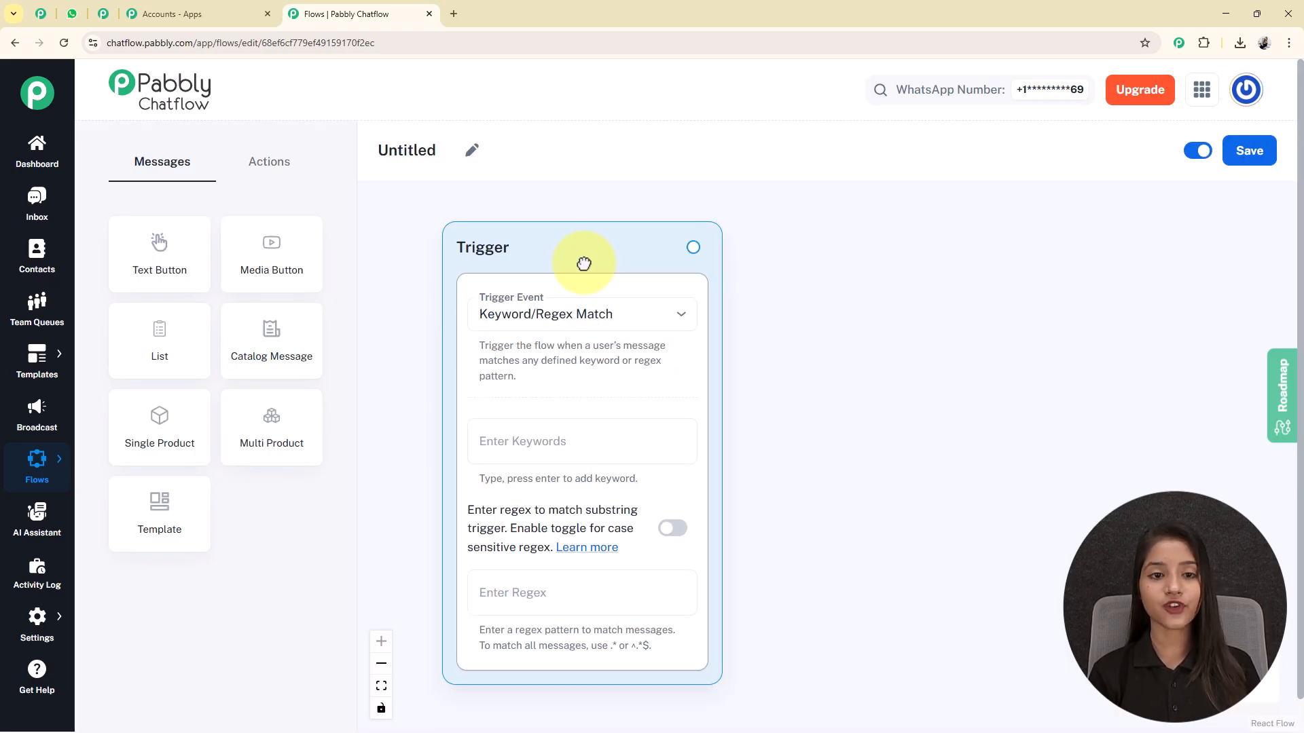
- Rename the untitled flow as "Automate Salon Bookings on WhatsApp in 10 Minutes 💅 📲"
left_click(473, 156)
left_click_drag(449, 152, 320, 160)
type("Automate Salon Bookings on WhatsApp in 10 Minutes 💅 📲")
key("Return")
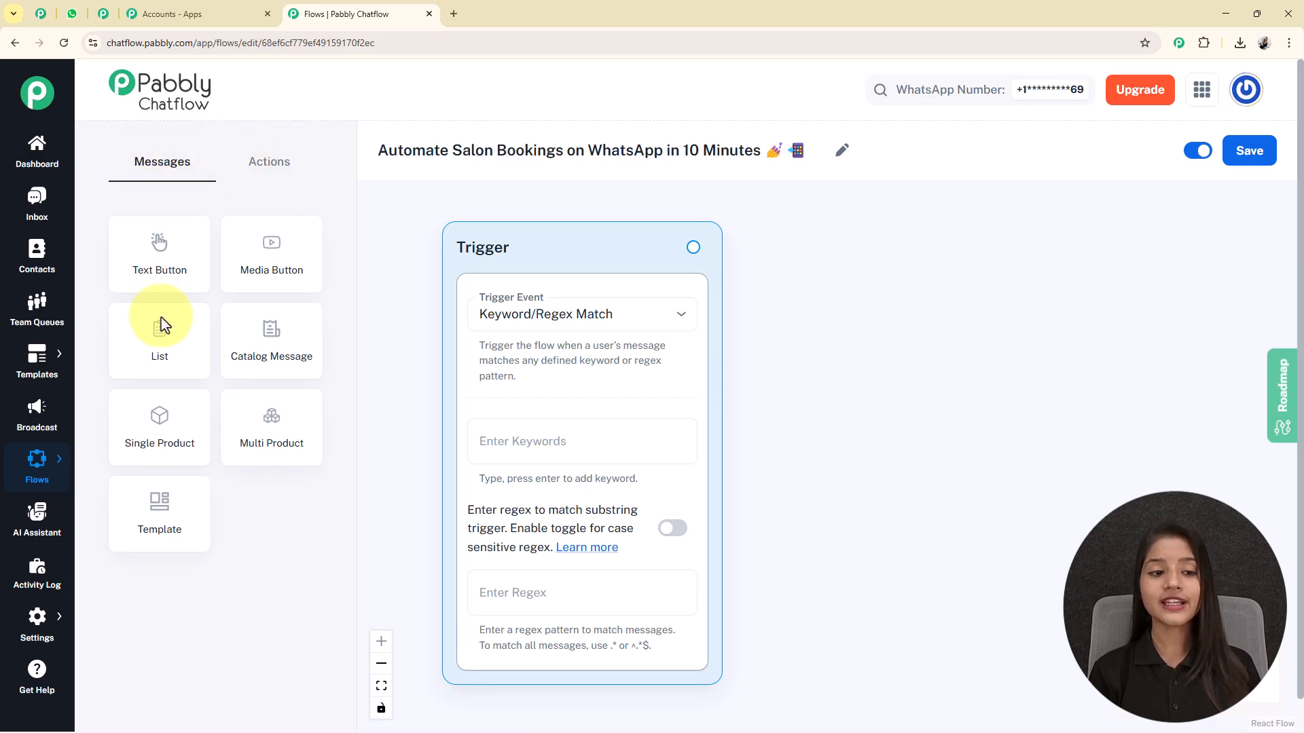
- Review the available action nodes, return to the message nodes and save the flow
left_click(258, 163)
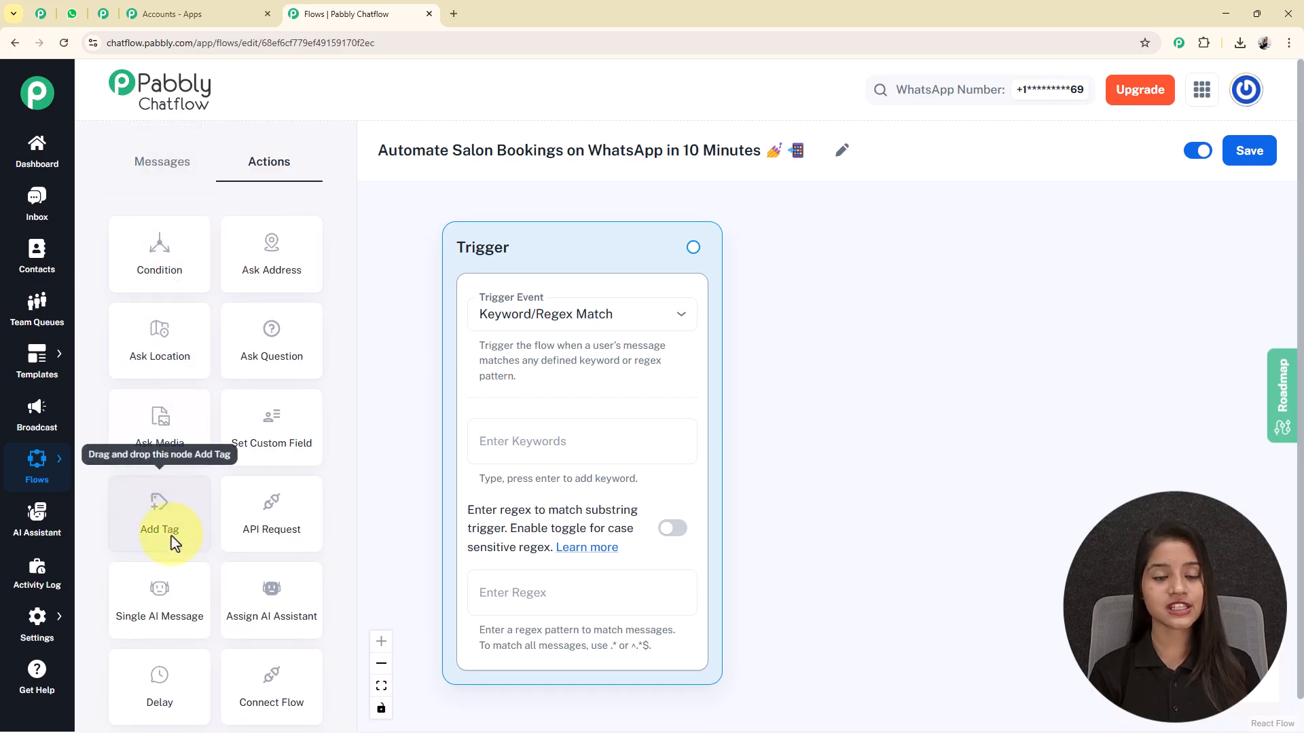
left_click(182, 178)
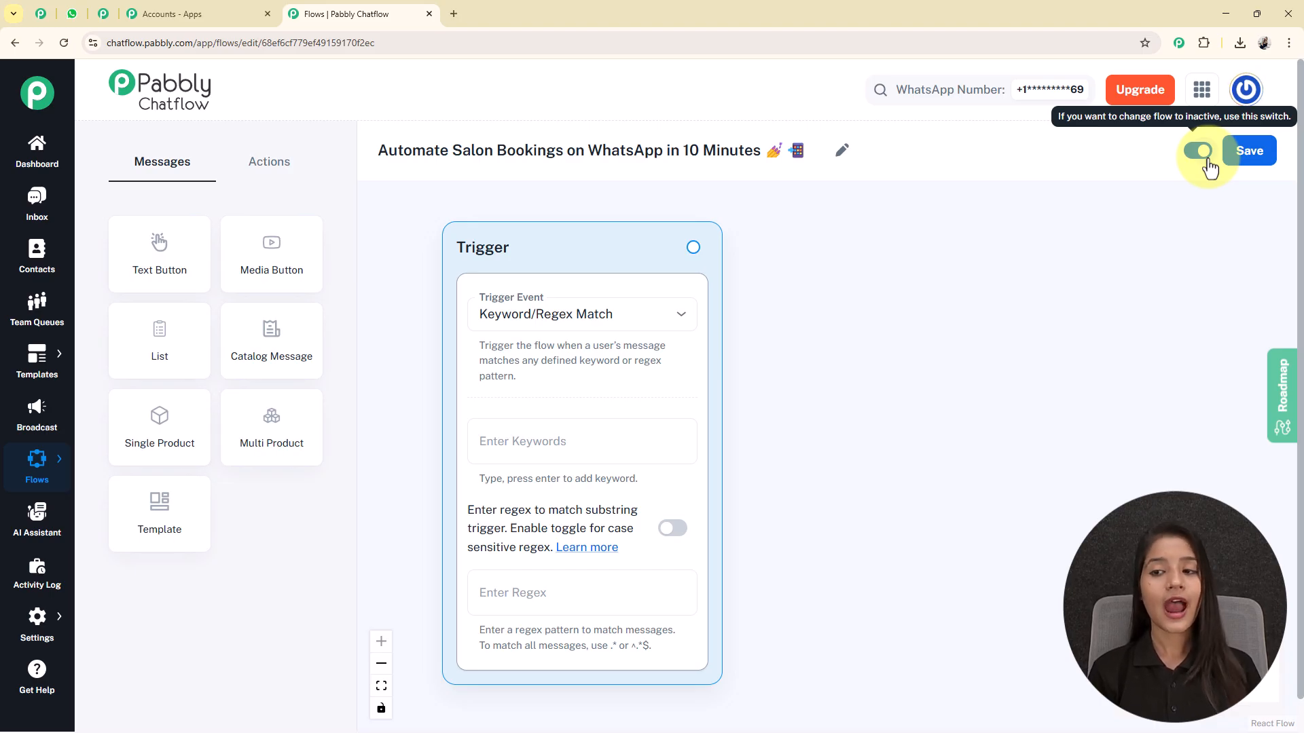
left_click(1257, 170)
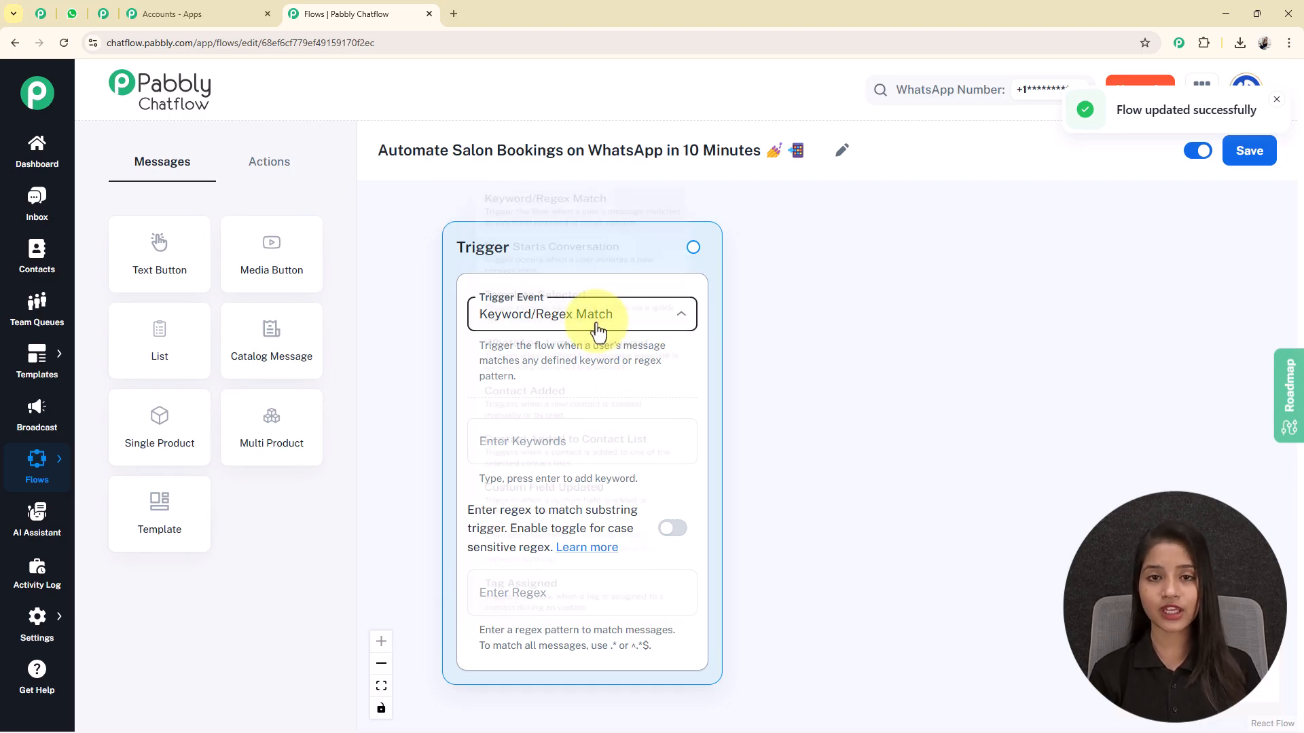
- Choose Keyword/Regex Match as the trigger event and switch case-sensitive regex matching on and back off
left_click(597, 329)
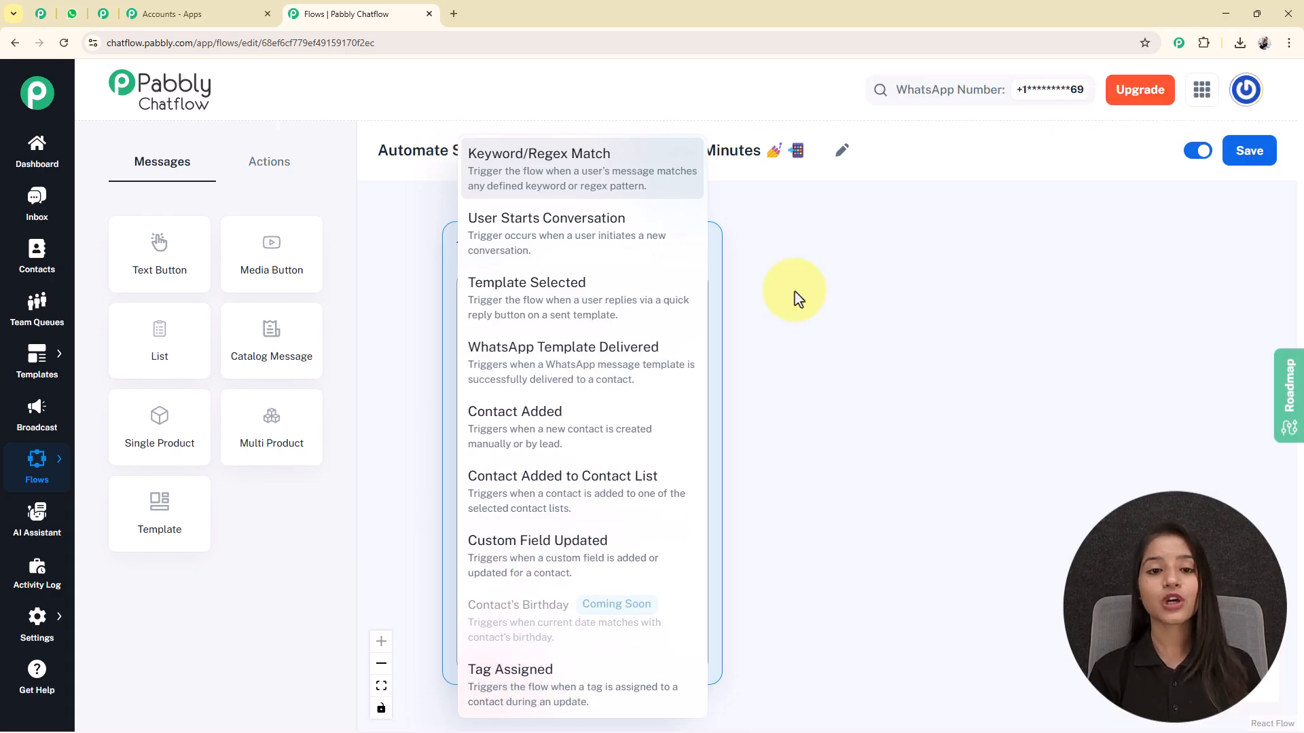
left_click(585, 177)
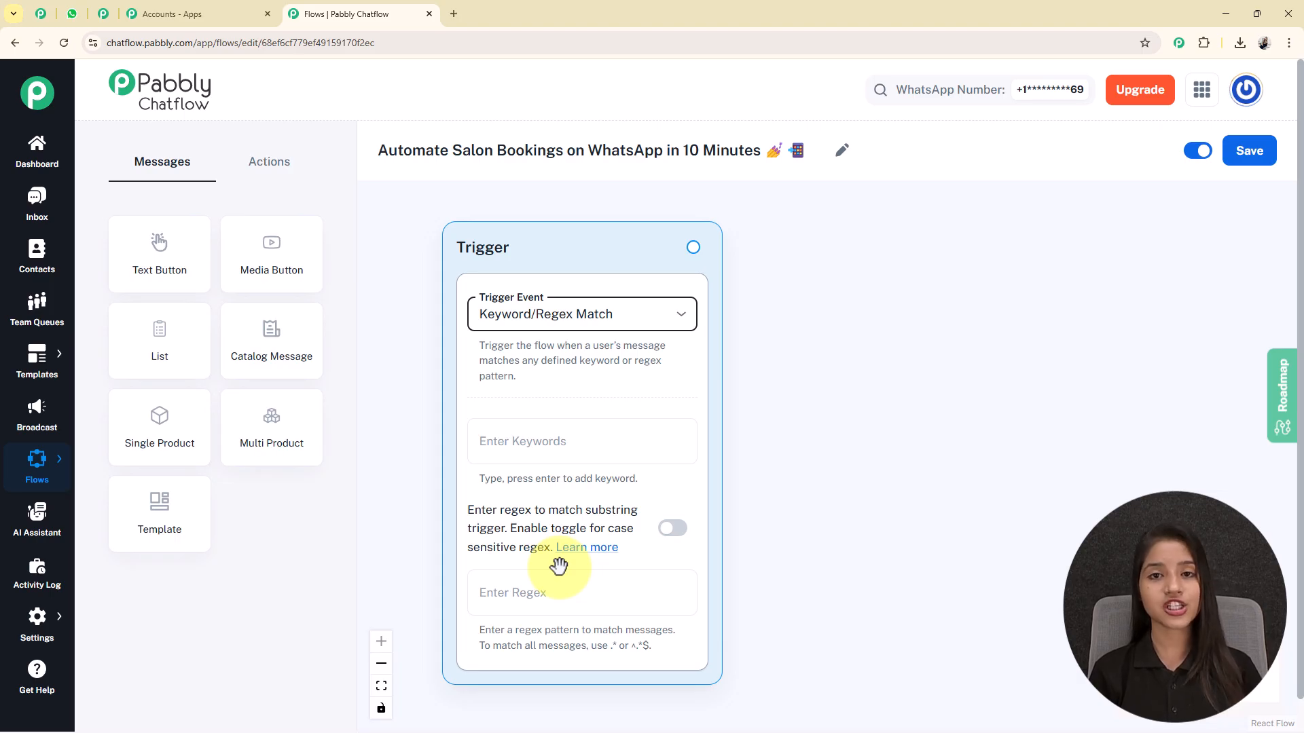
left_click(671, 535)
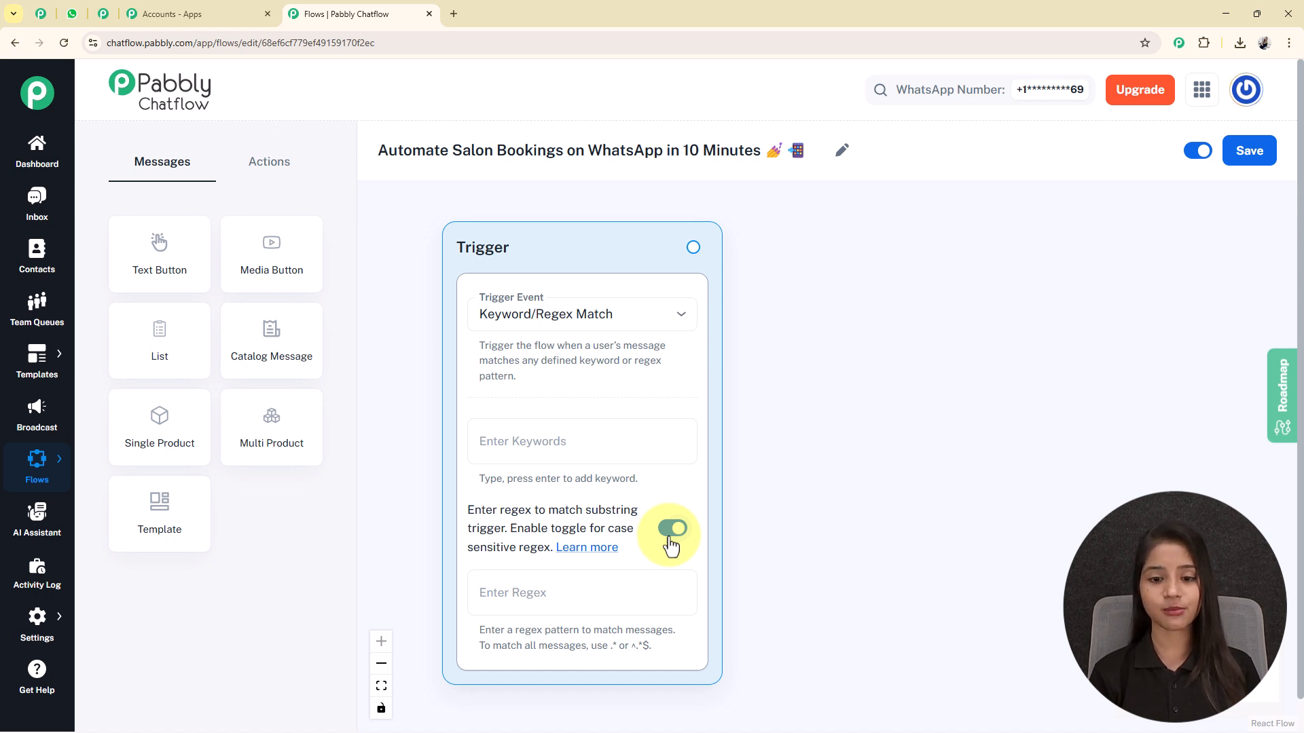
left_click(671, 536)
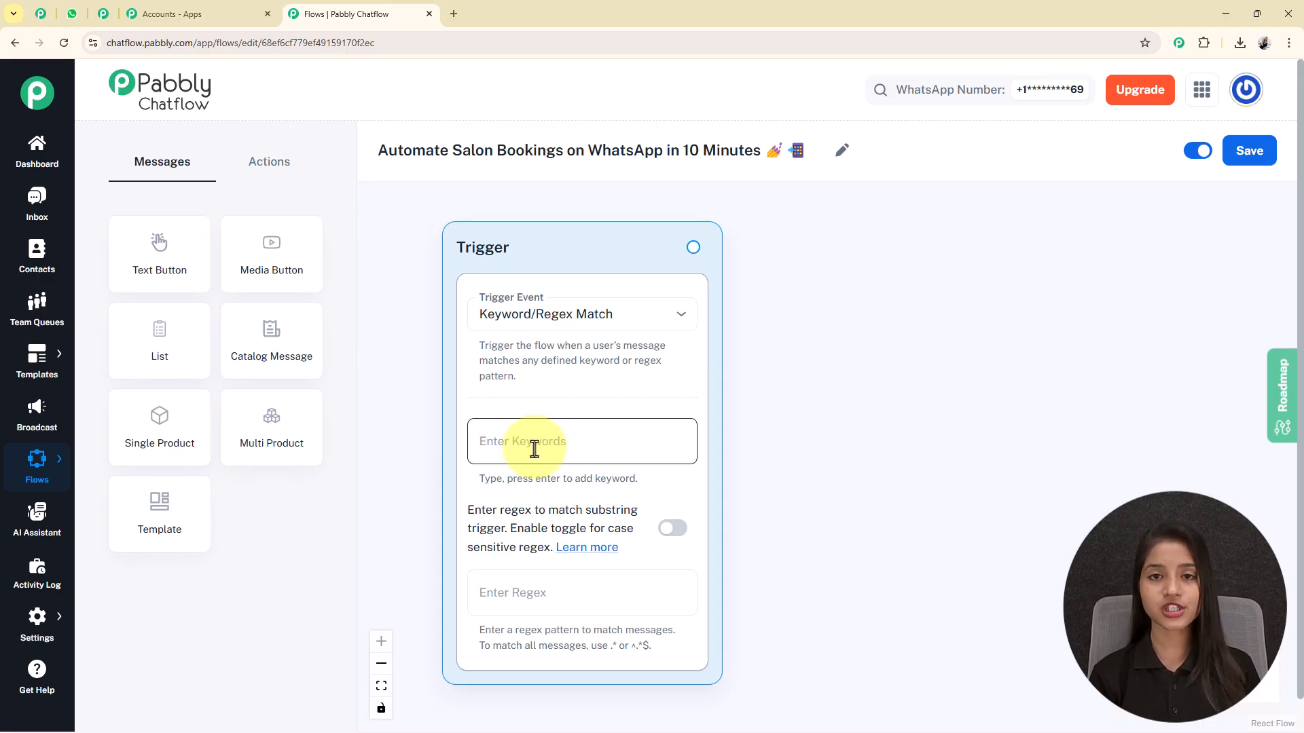
- Add "Book Appointment" and "Salon Booking" as the keywords that trigger the flow
left_click(506, 435)
type("Book Appointment")
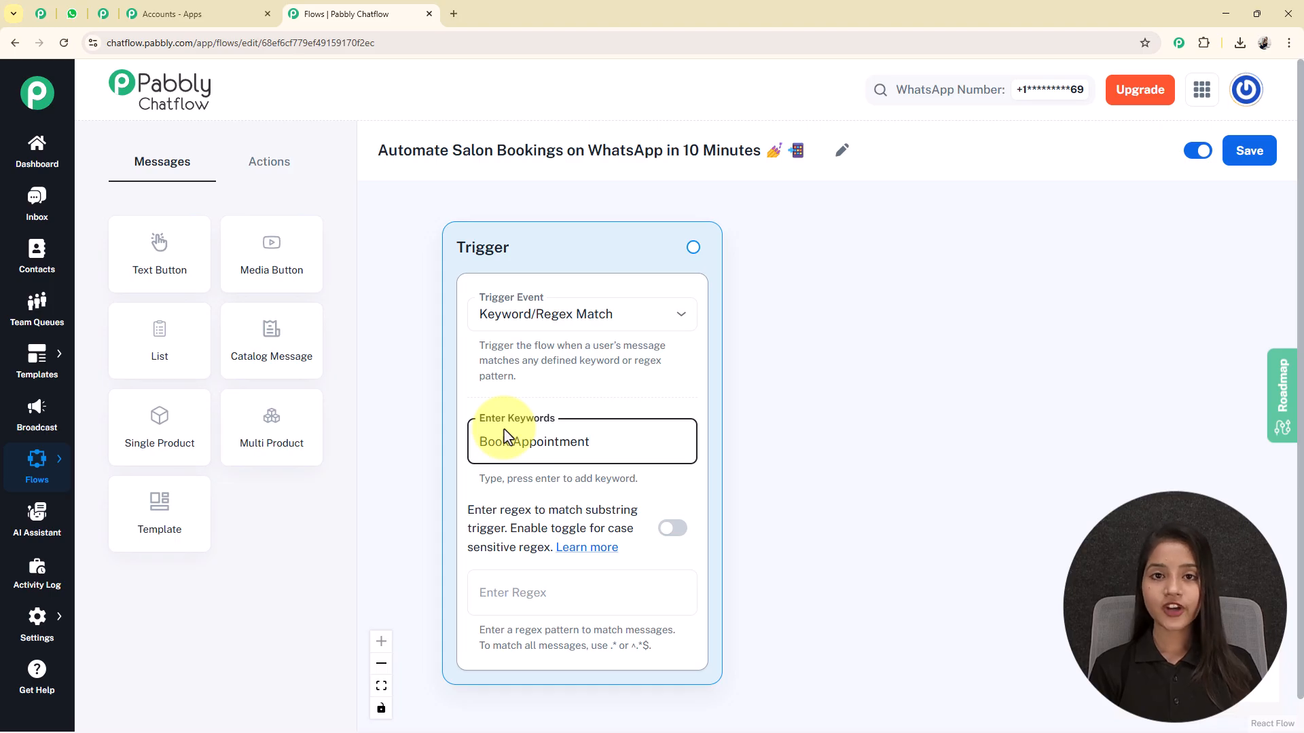
key("Return")
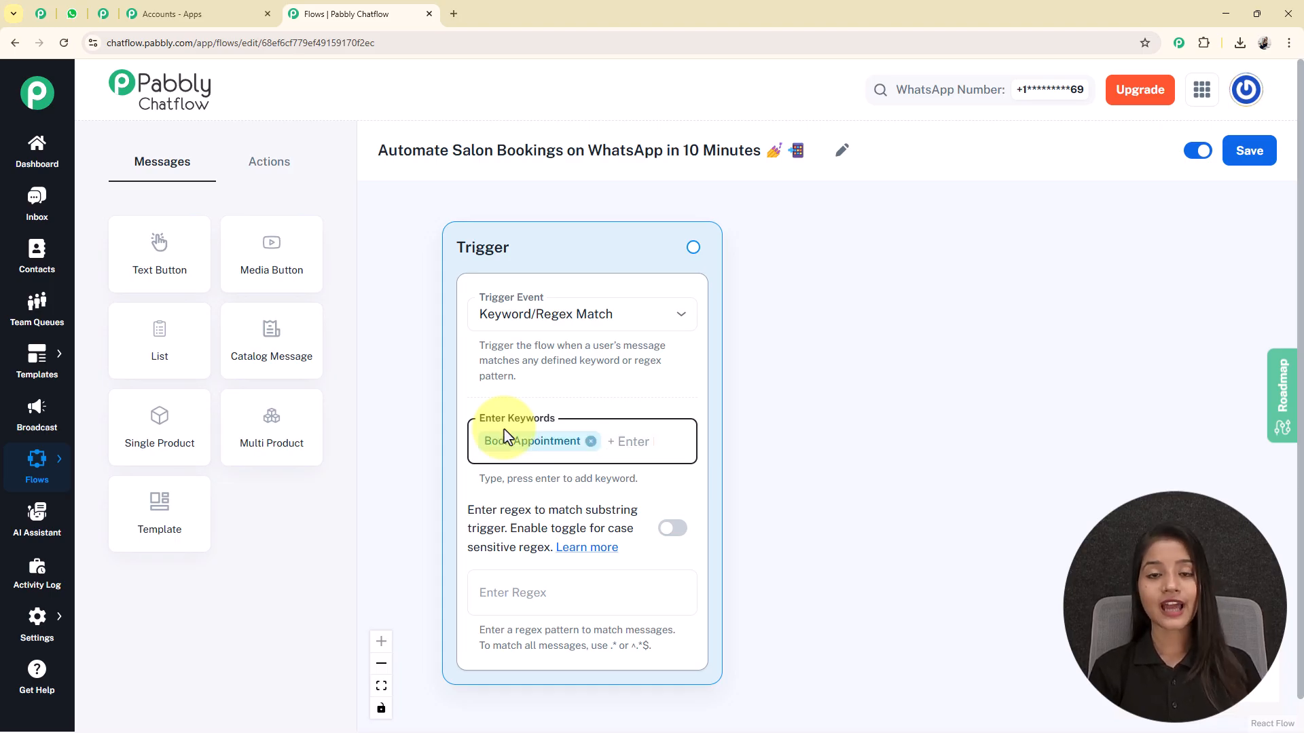
type("Salon Booking")
key("Return")
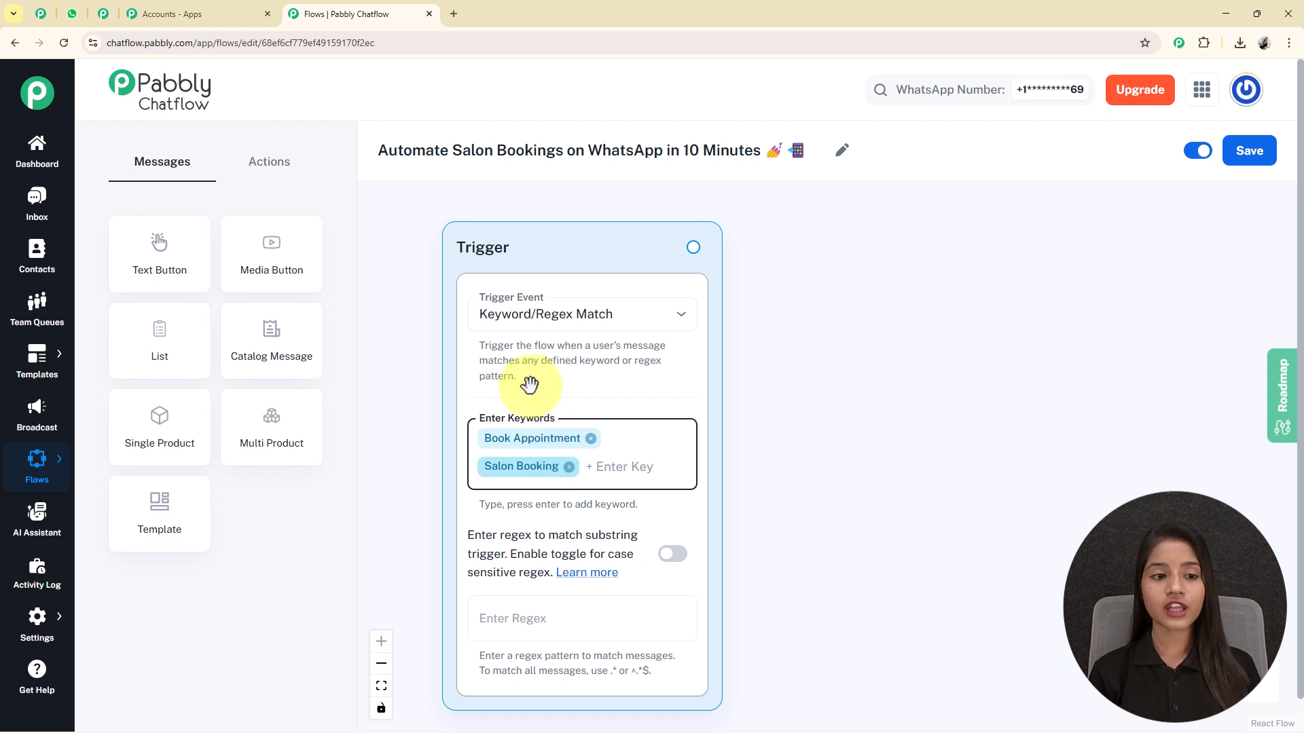
- Add a List message node beside the Trigger node and look over its header, body and footer fields
left_click_drag(166, 335, 885, 238)
left_click_drag(1115, 414, 676, 343)
scroll(679, 346, "down", 2)
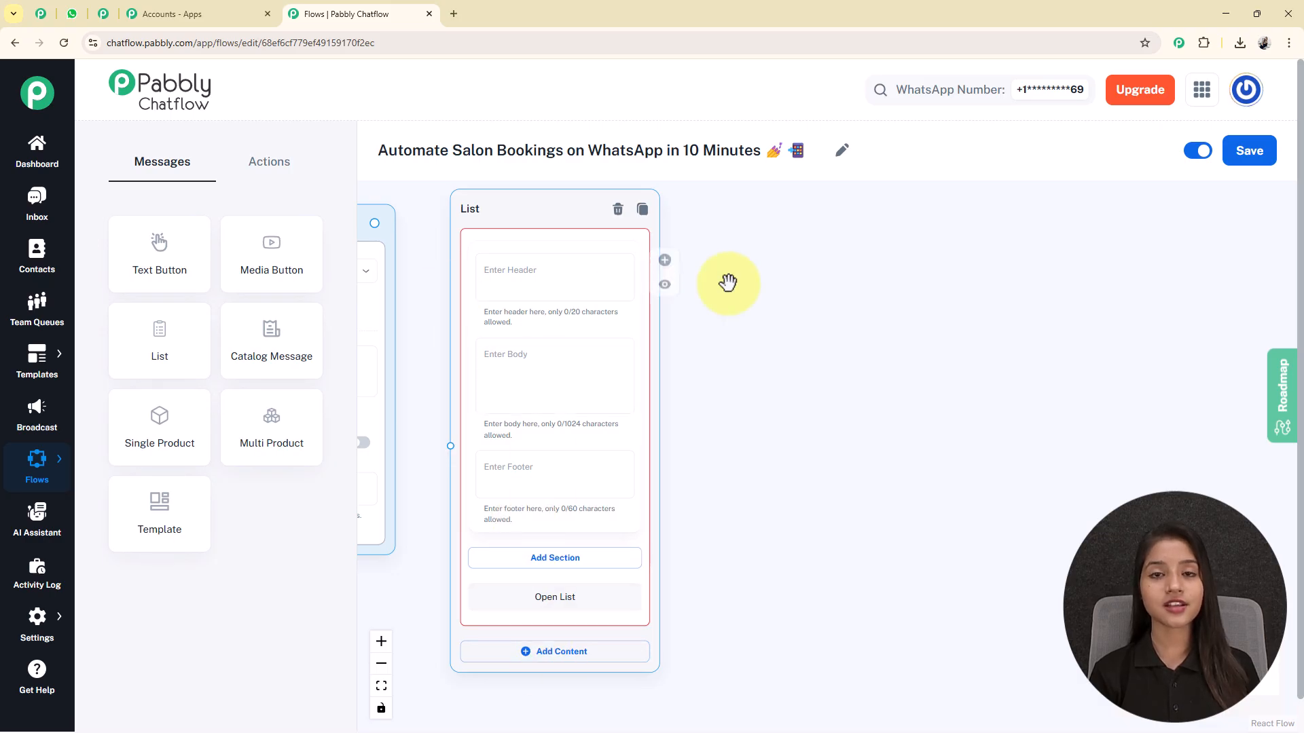
left_click(550, 483)
left_click(508, 289)
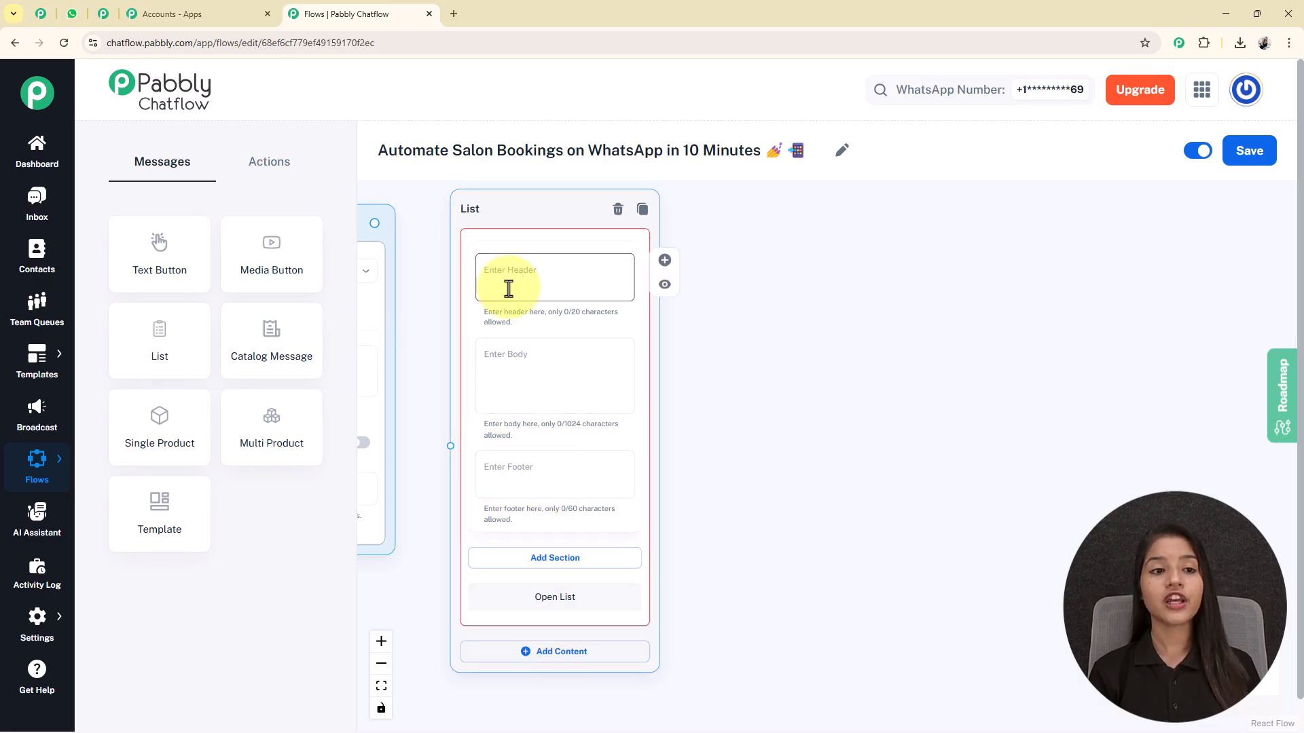
left_click(633, 456)
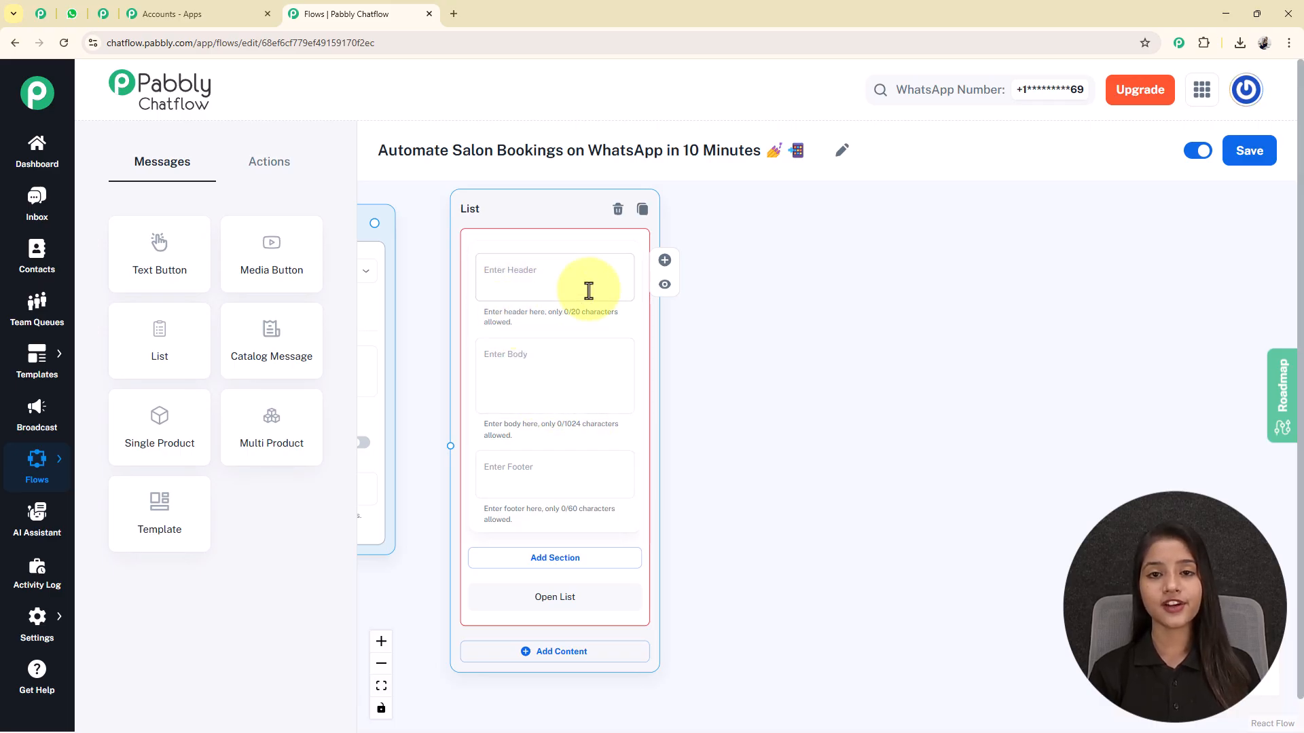
- Paste the Glamour Edge Salon welcome message, asking which service to book an appointment for, as the list's body text
scroll(765, 496, "left", 3)
left_click(579, 373)
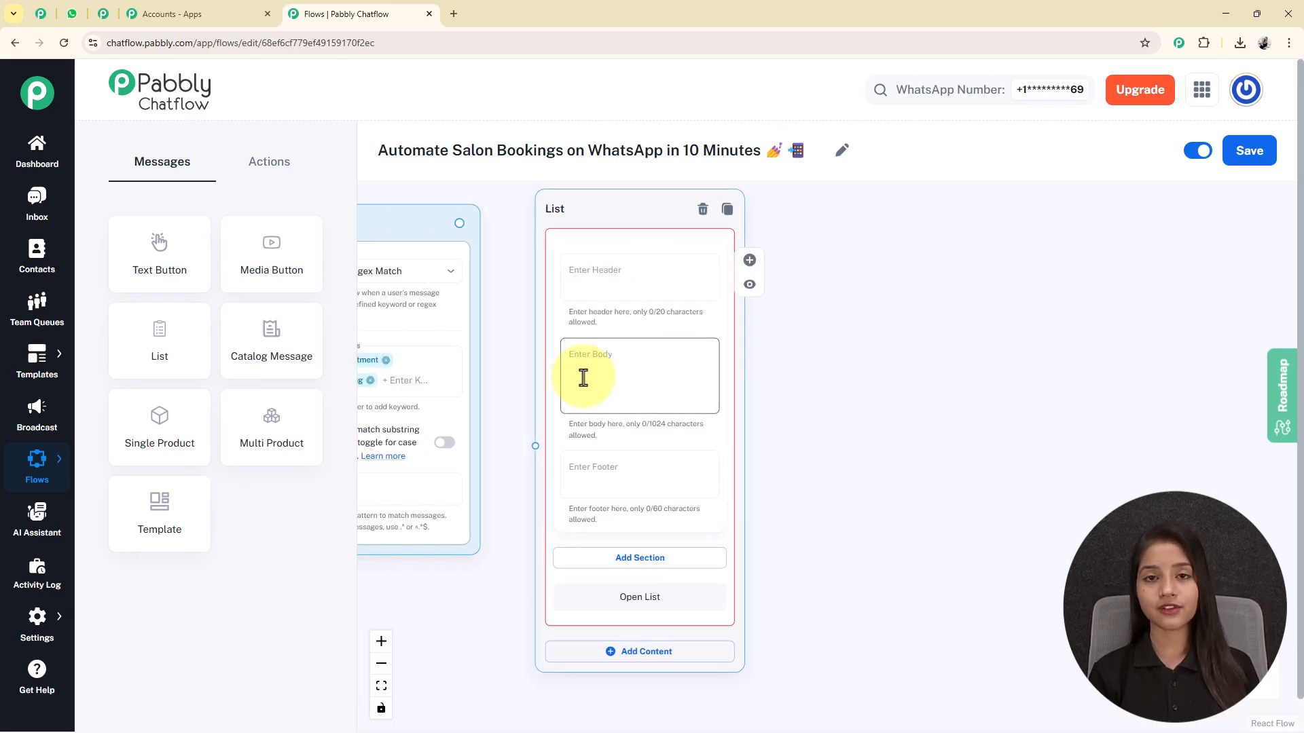
key("ctrl+v")
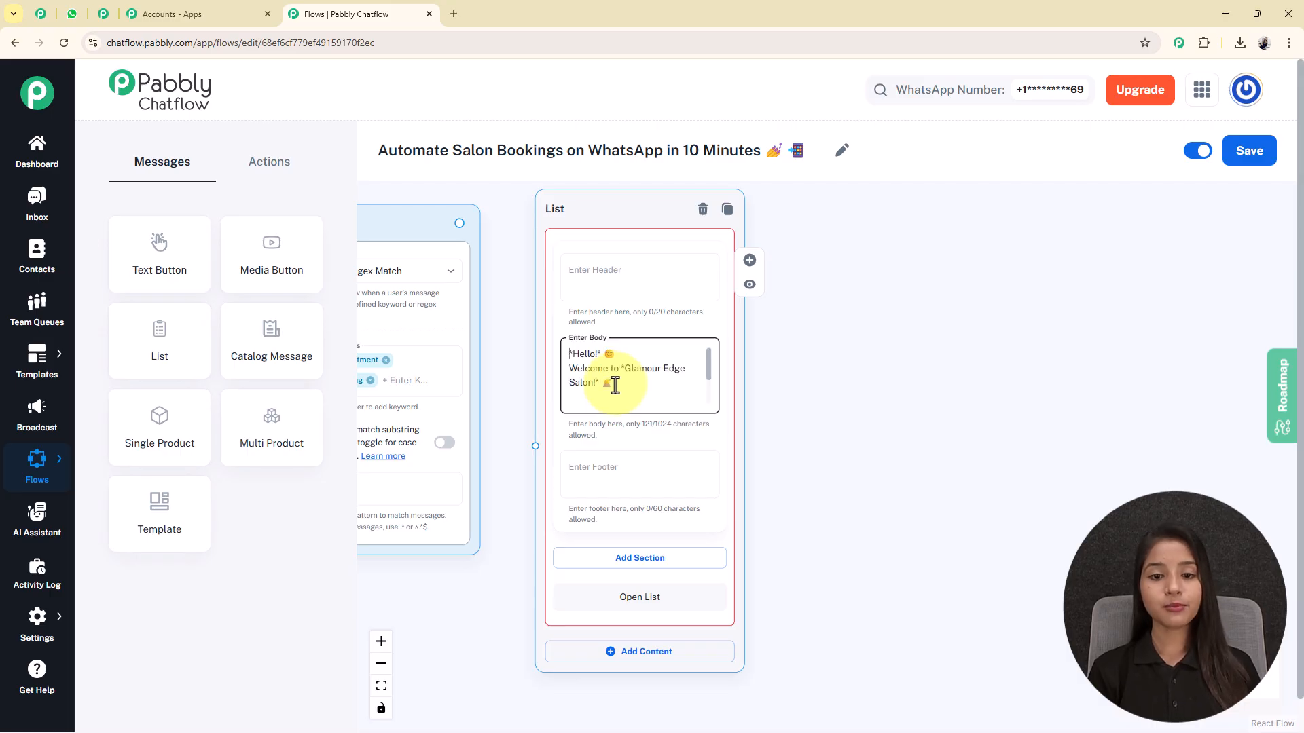
scroll(615, 385, "down", 2)
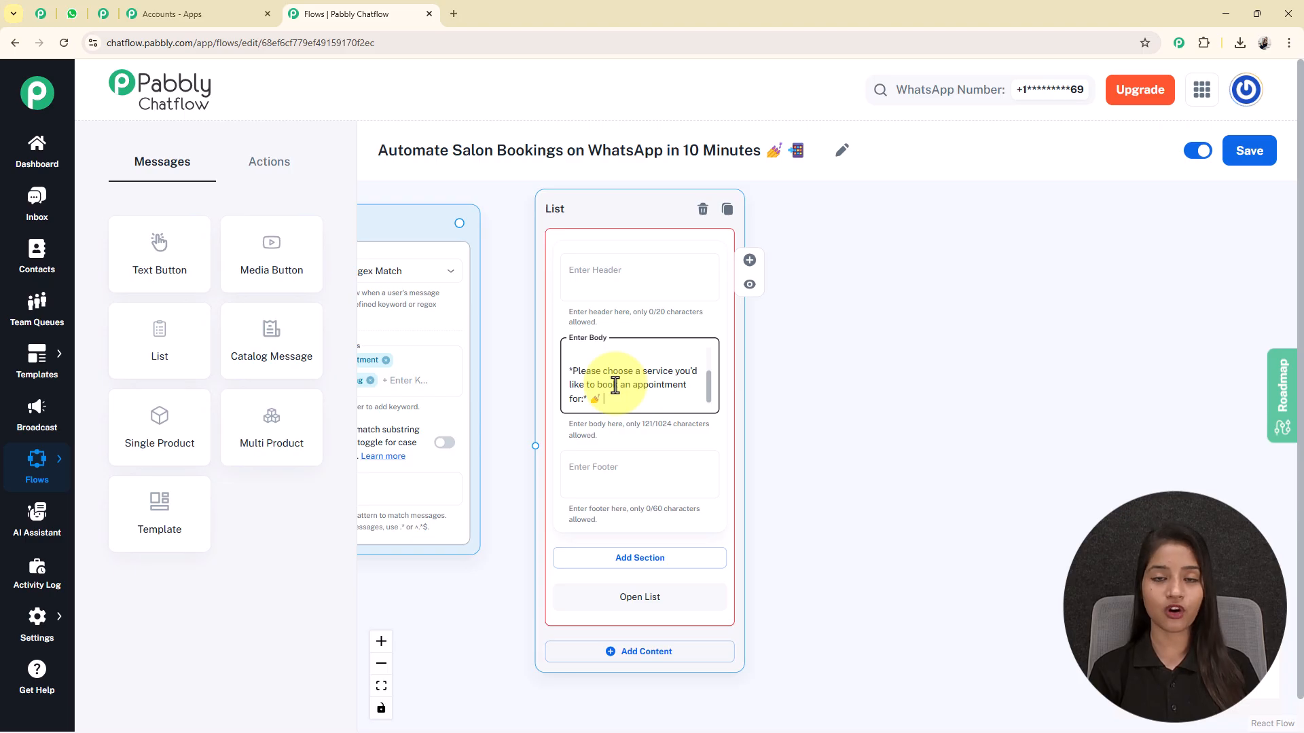
- Add a section to the List node and title it "Service Types"
left_click_drag(856, 554, 867, 511)
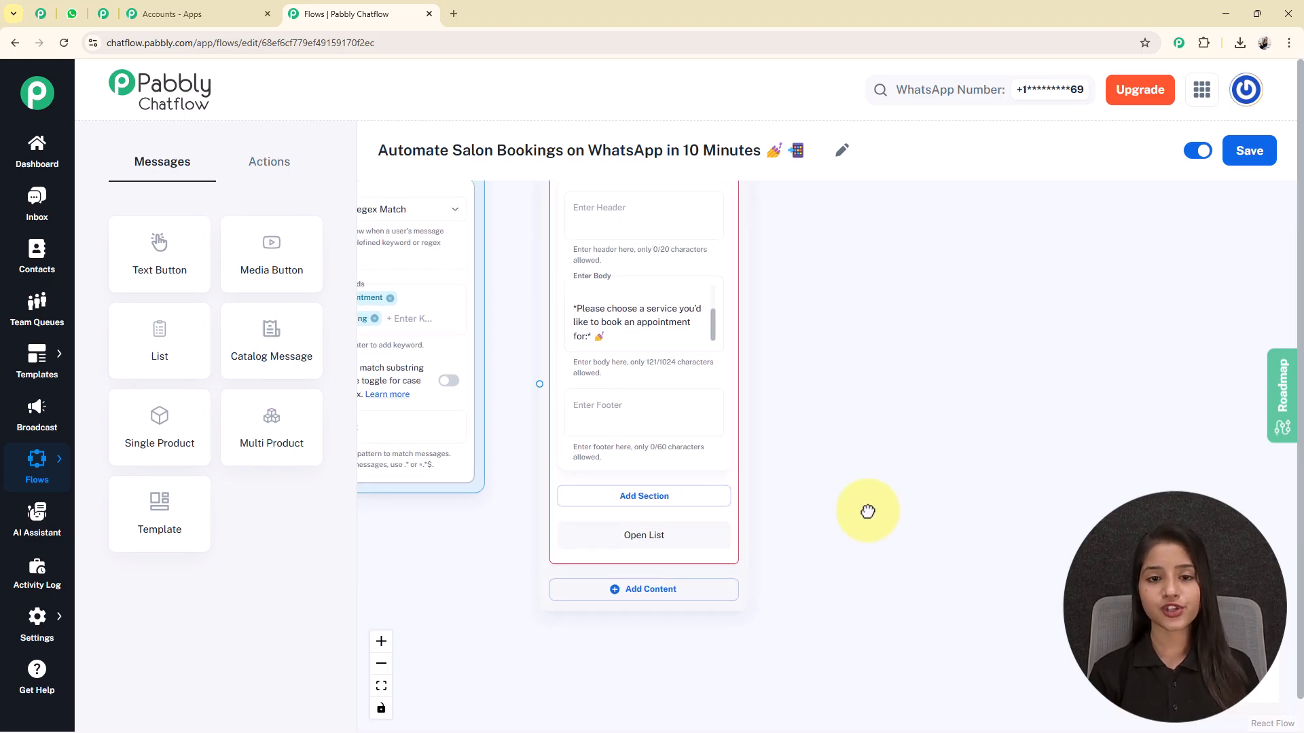
left_click(719, 417)
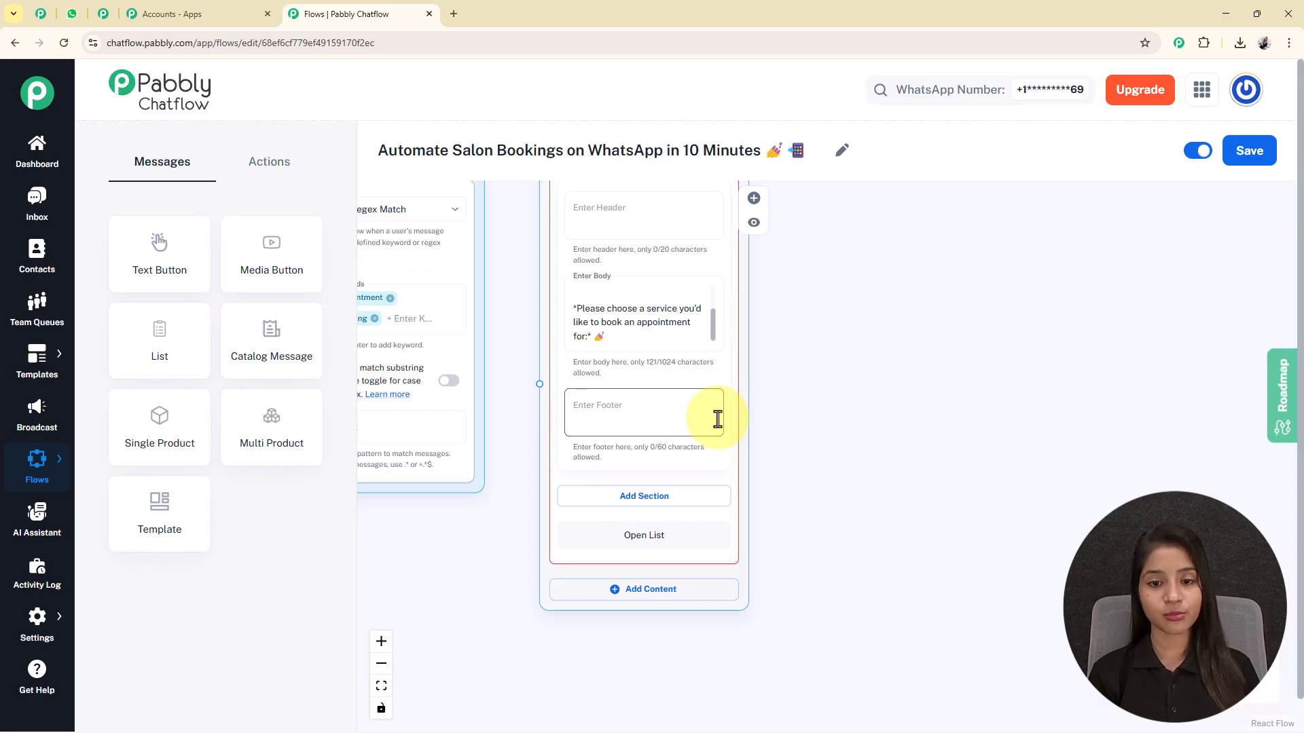
left_click(630, 501)
left_click_drag(888, 669, 889, 495)
left_click(615, 353)
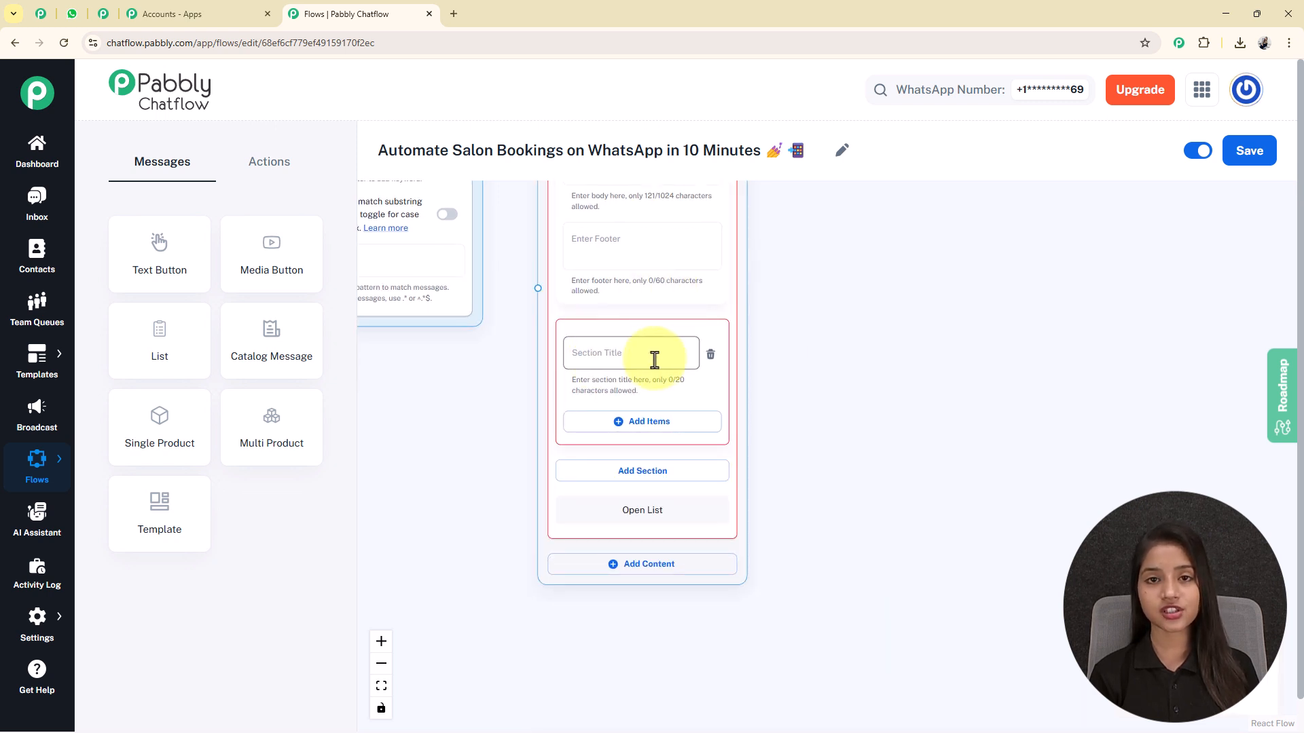
type("Service Types")
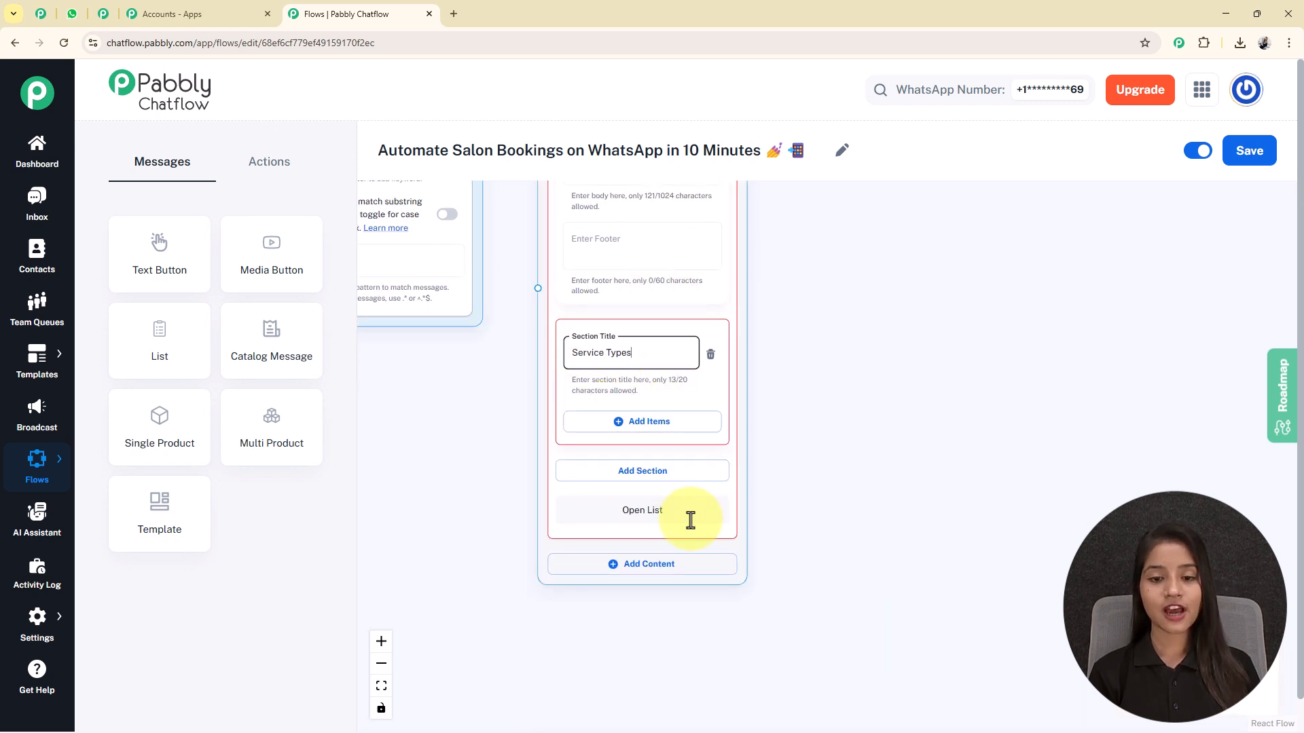
- Add three items to the Service Types section
left_click_drag(836, 561, 796, 383)
left_click(678, 299)
left_click(607, 401)
left_click_drag(874, 518, 882, 387)
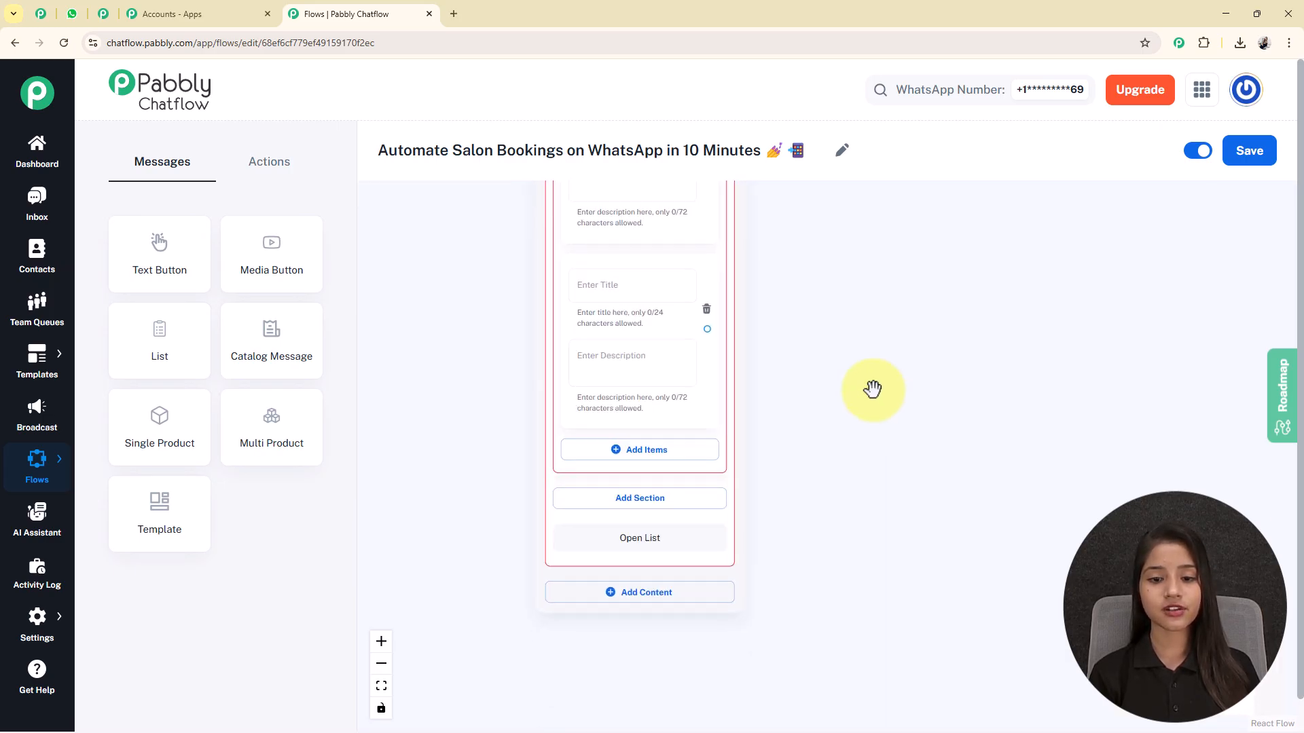
left_click(636, 468)
left_click_drag(873, 500, 882, 615)
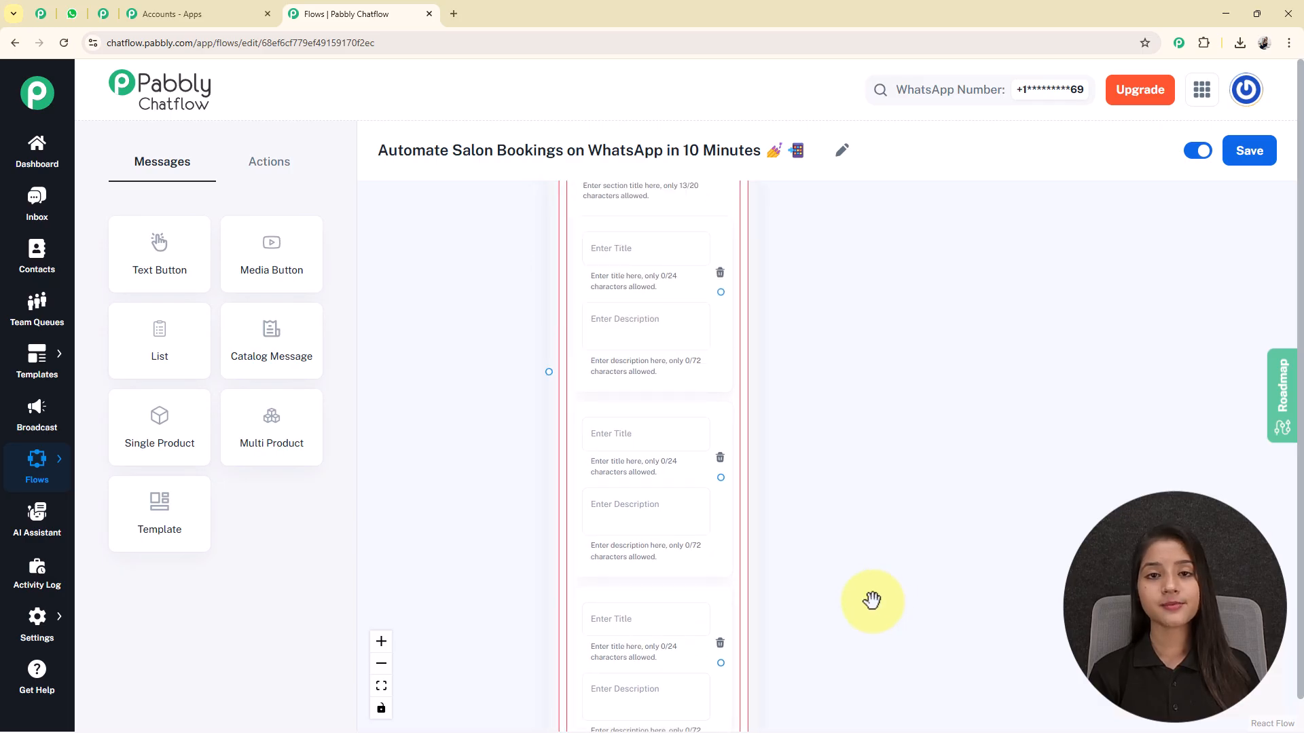
- Title the three section items "Haiarcut & Styling", "Facial & Skin Care" and "Manicure / Pedicure", leaving their descriptions empty
left_click(618, 246)
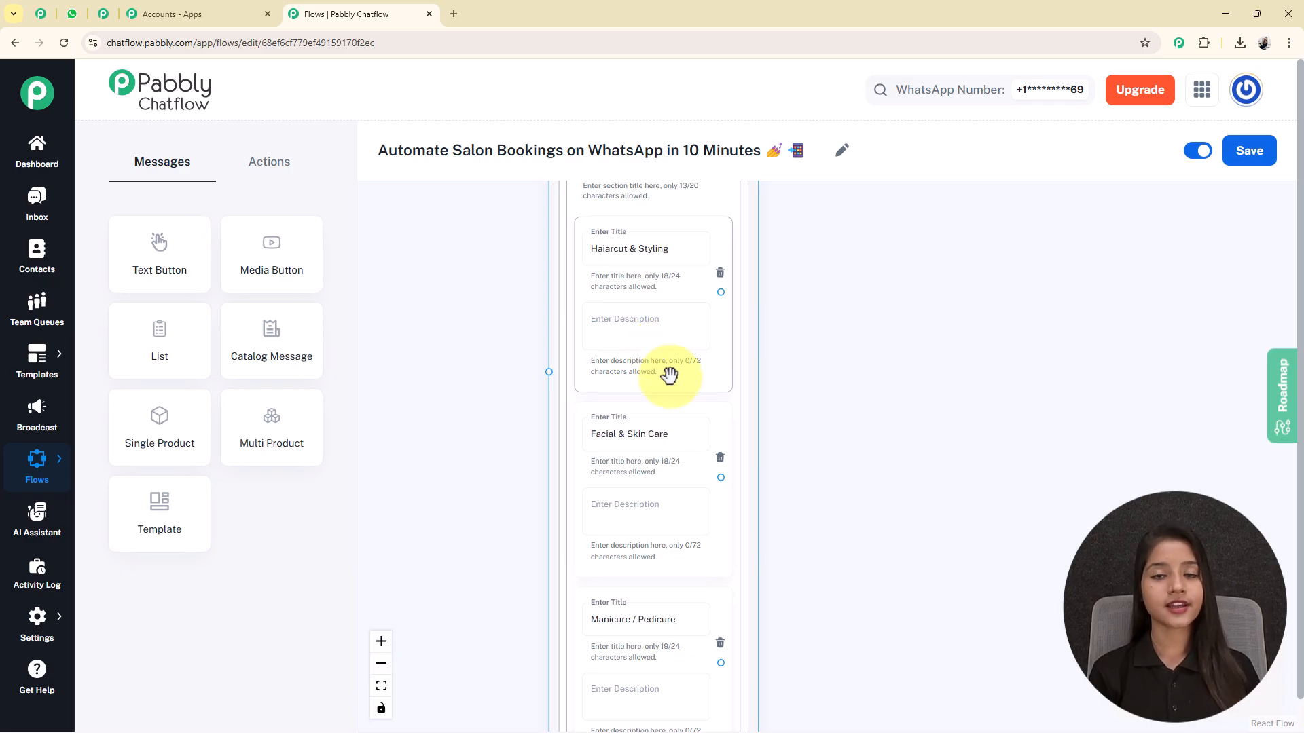
left_click(669, 633)
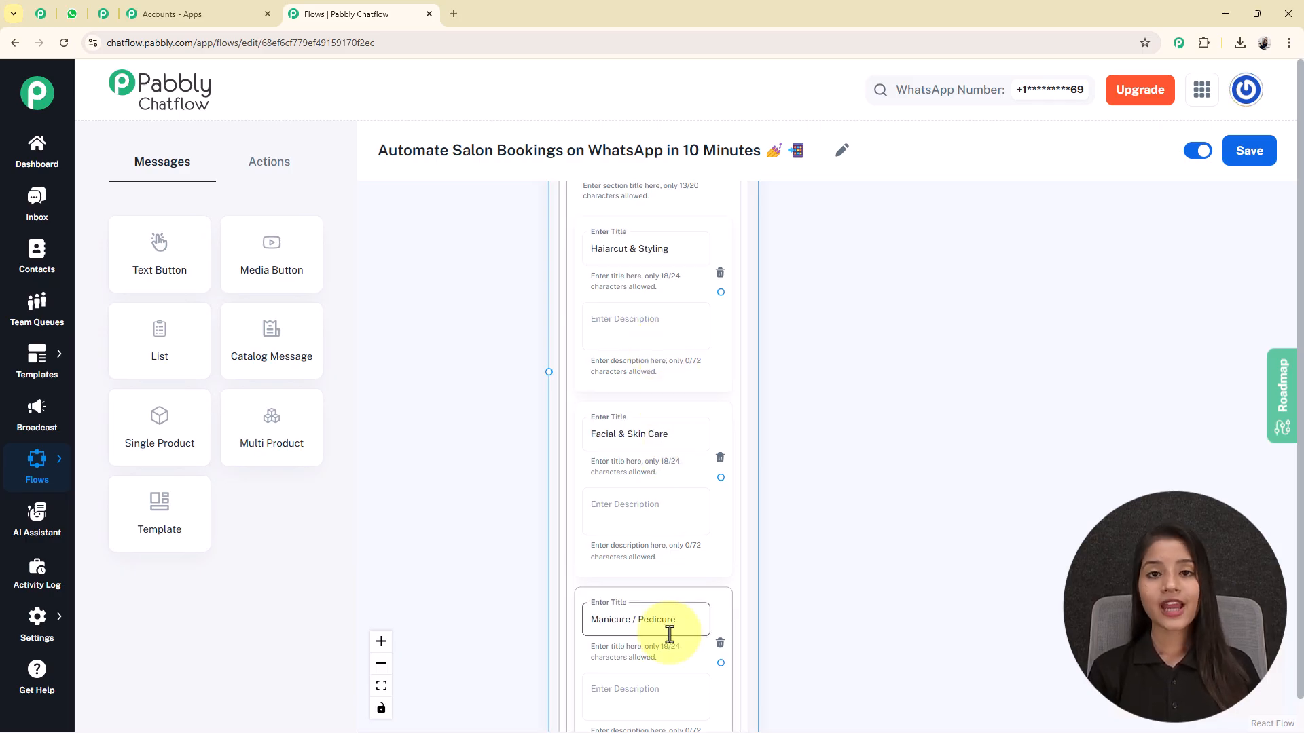
left_click(646, 311)
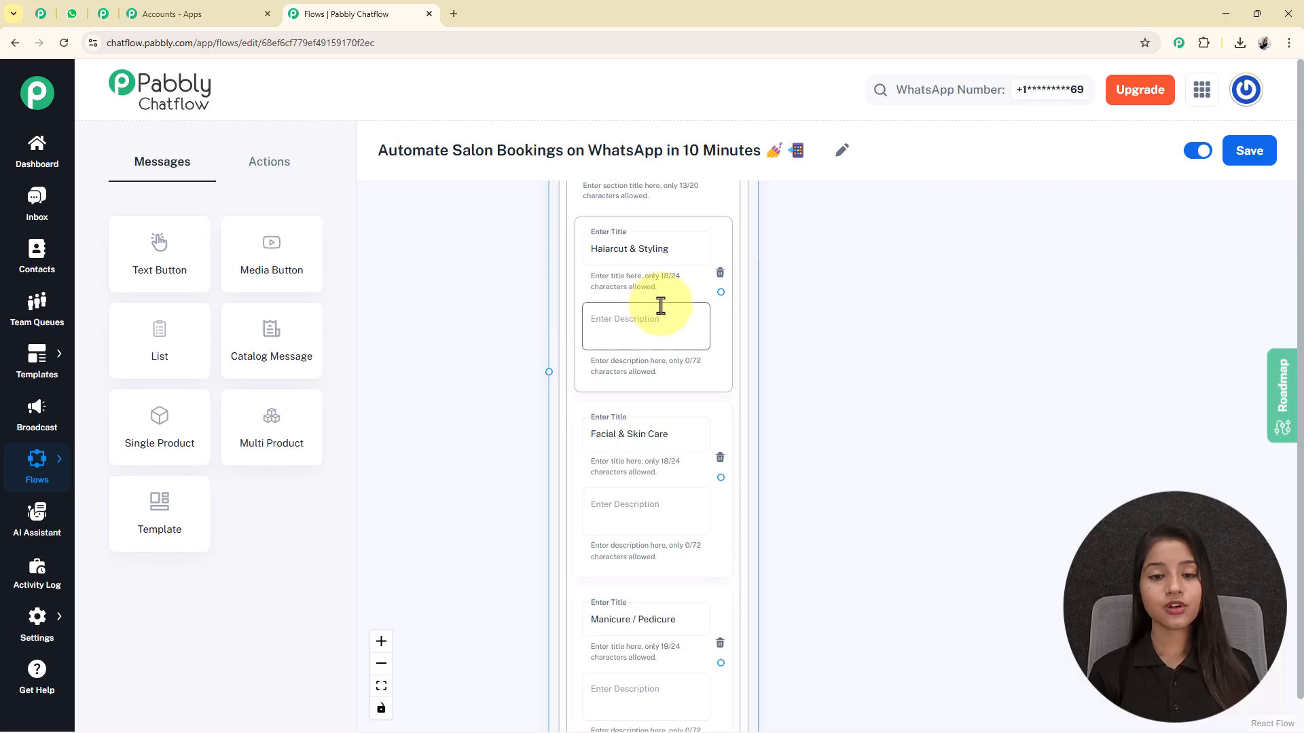
- Connect the Trigger node's output to the List node's input
scroll(700, 349, "down", 3)
left_click_drag(921, 366, 950, 637)
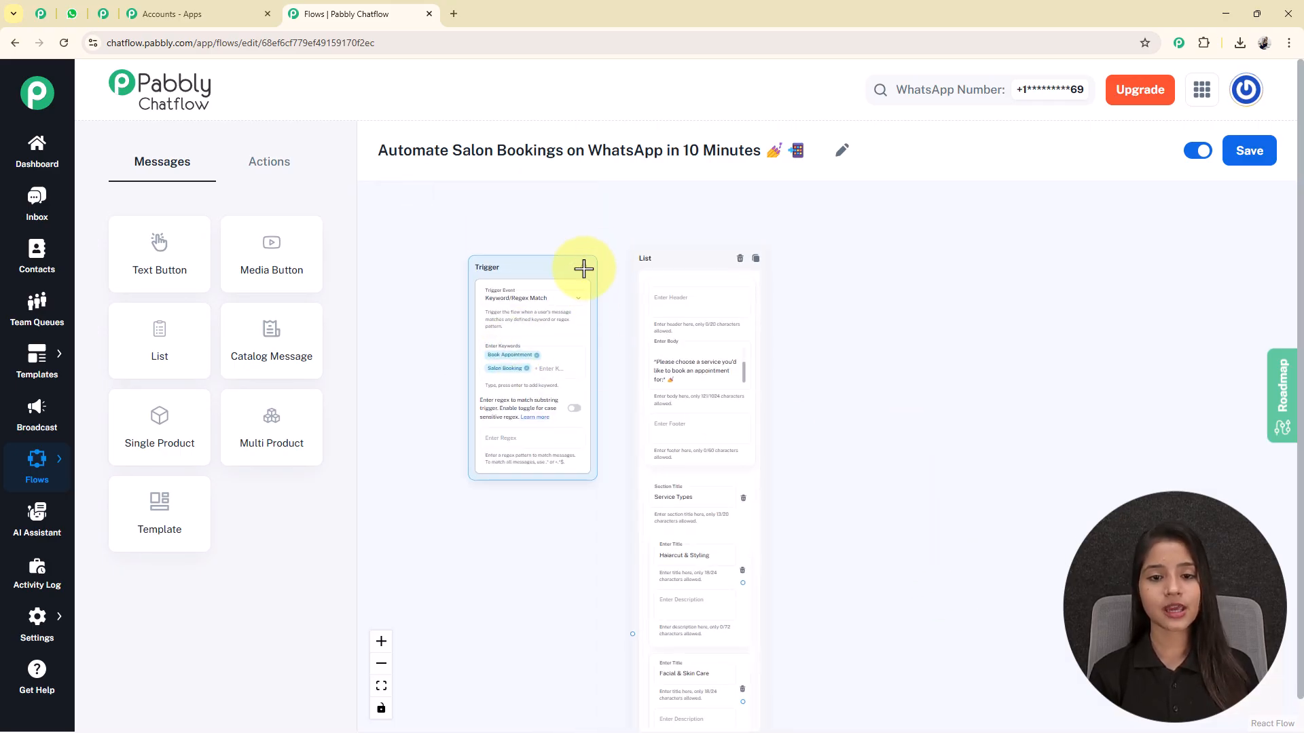
left_click_drag(583, 268, 632, 633)
- Add a Set Custom Field action node and place it beside the List node's service items
left_click_drag(845, 551, 757, 364)
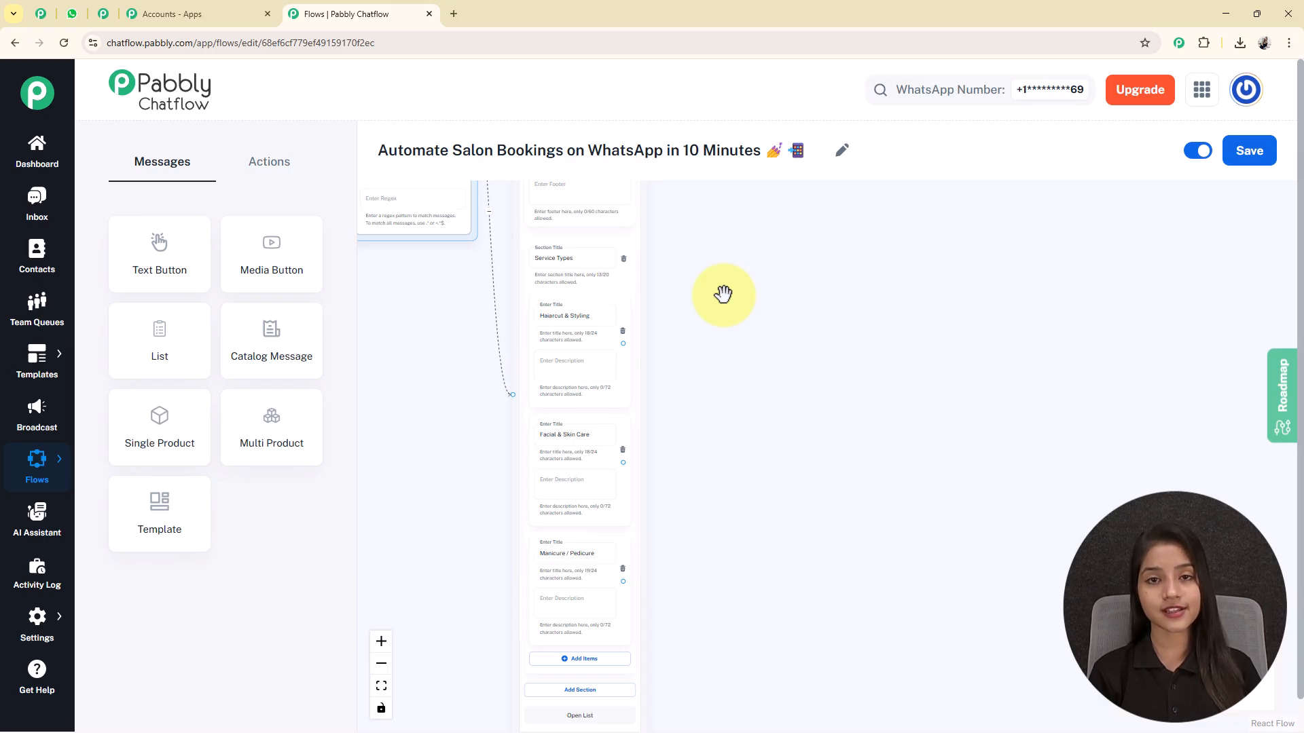
left_click(278, 180)
left_click(289, 424)
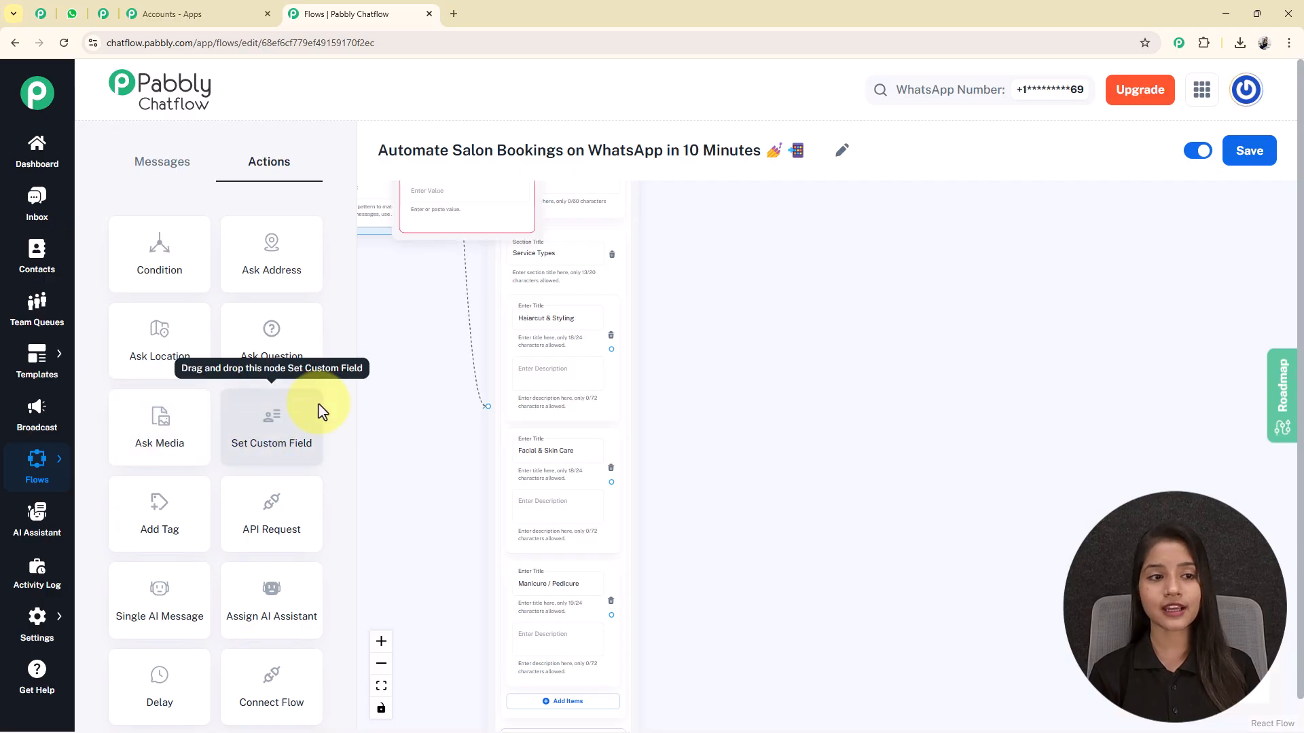
left_click_drag(466, 224, 771, 460)
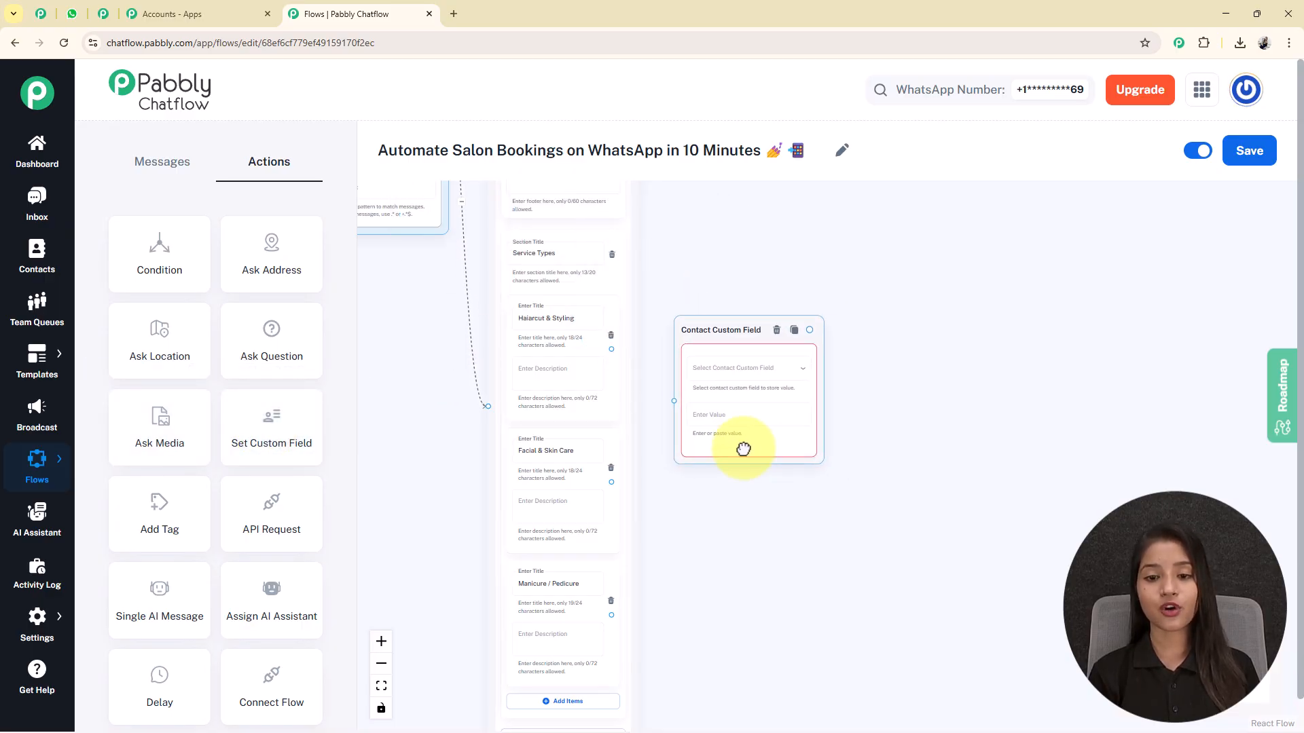
- Set the node's contact custom field to ServiceType and copy the first item's title, "Haiarcut & Styling", into its value
left_click(758, 386)
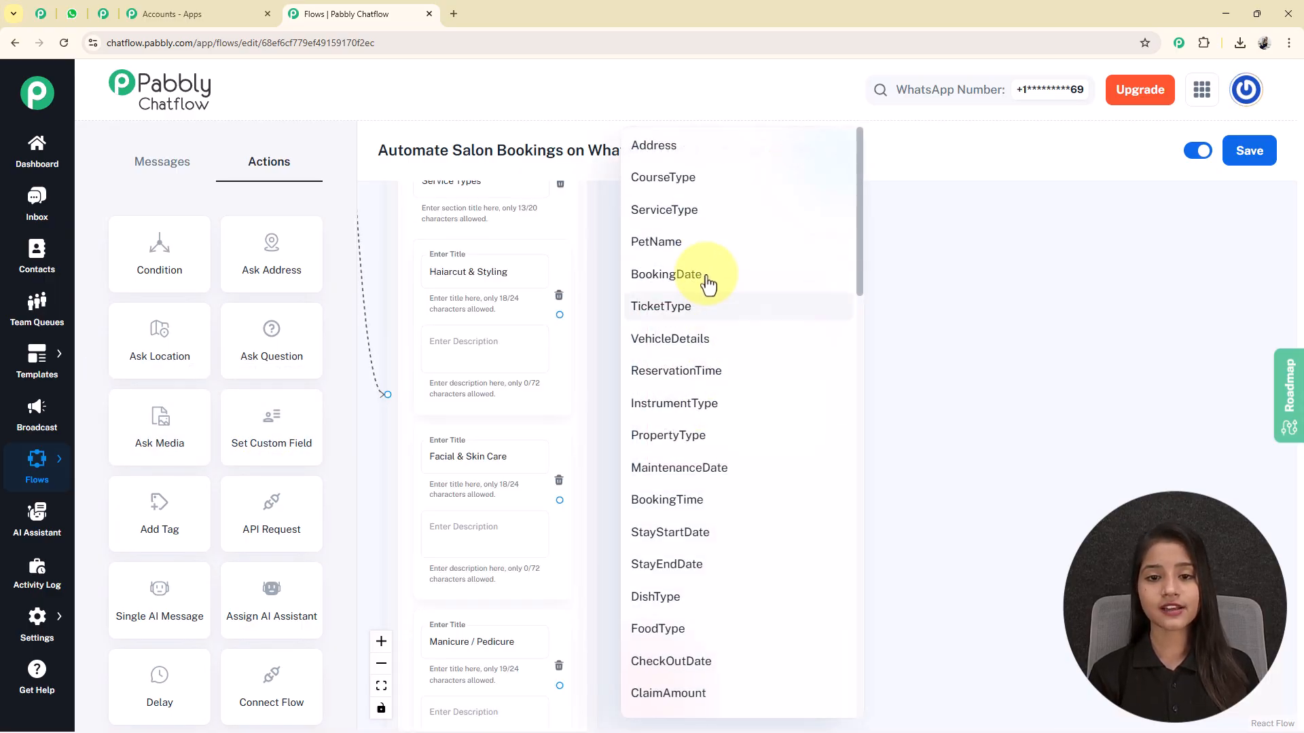
left_click(679, 210)
left_click(459, 278)
key("ctrl+a")
key("ctrl+c")
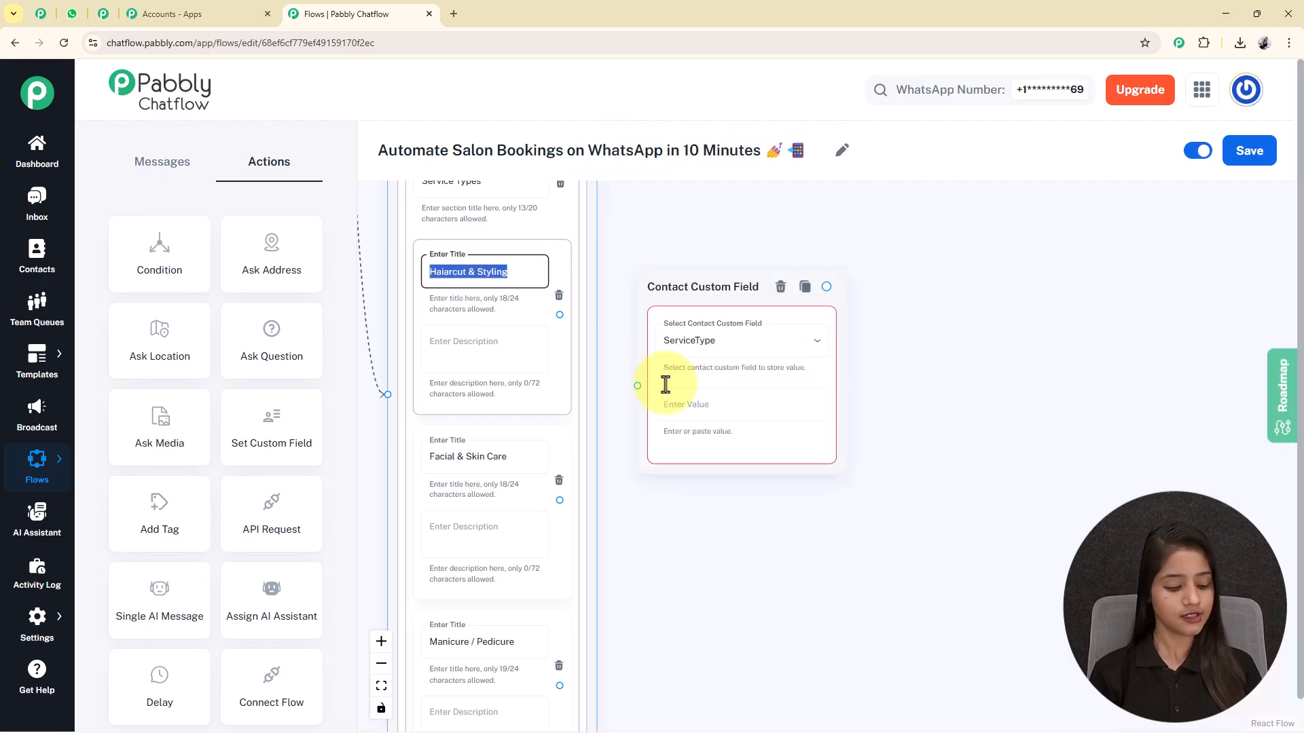
left_click(717, 411)
key("ctrl+v")
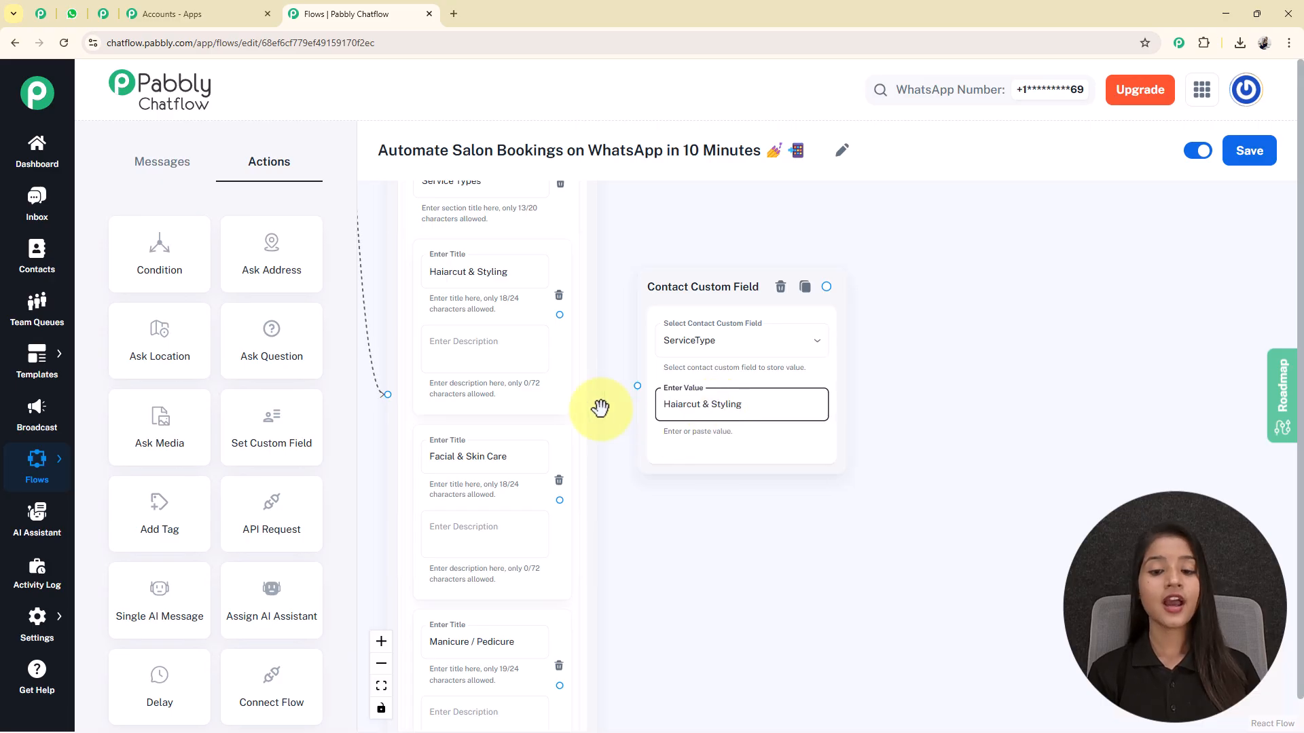
- Connect the "Haiarcut & Styling" list item to the Contact Custom Field node and save the flow
left_click_drag(617, 425, 619, 441)
left_click_drag(562, 332, 639, 401)
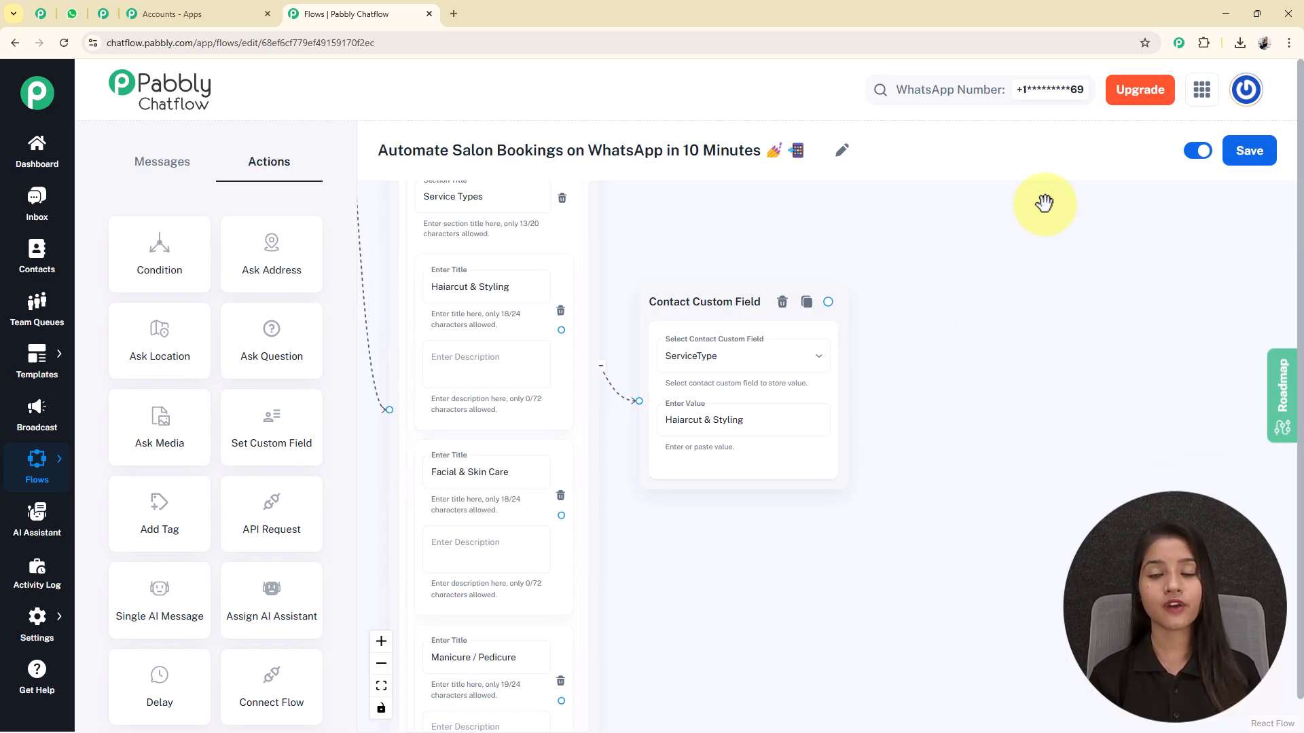
left_click(1241, 153)
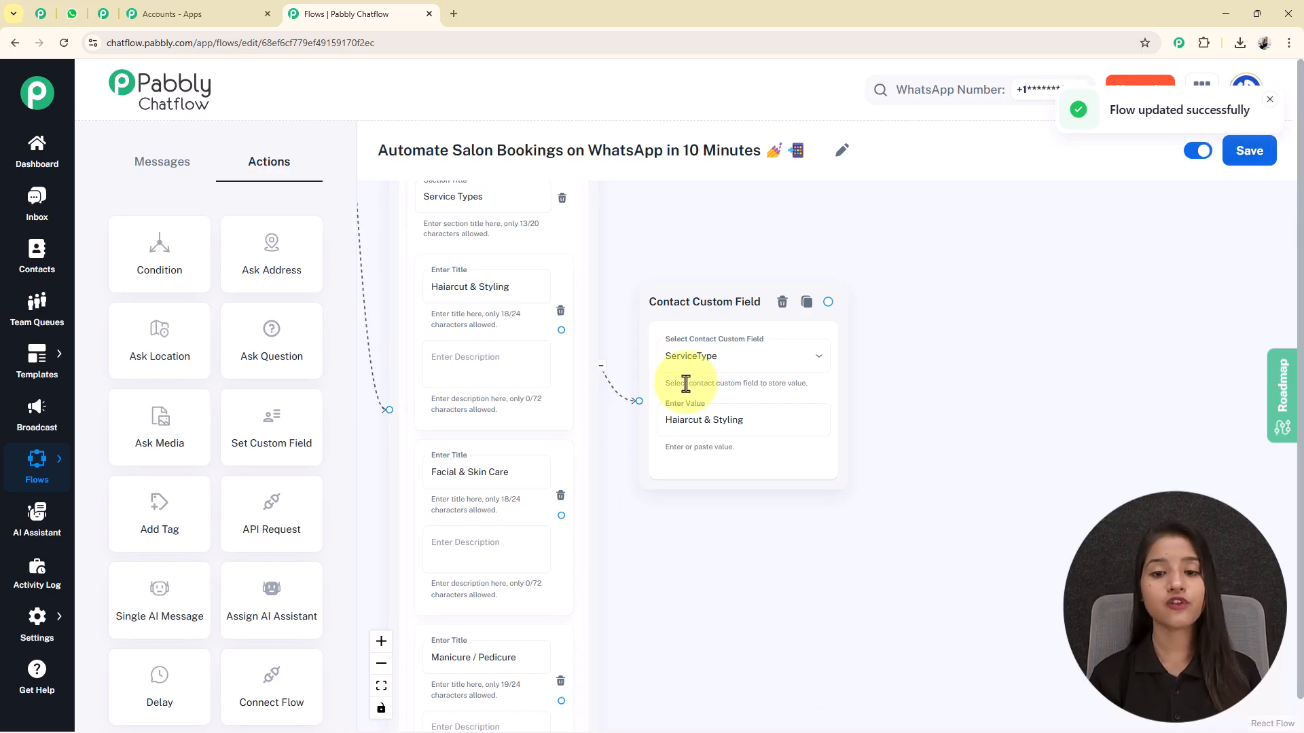
- Open the Contact Custom Fields settings in a separate browser tab and switch to it
mouse_move(20, 635)
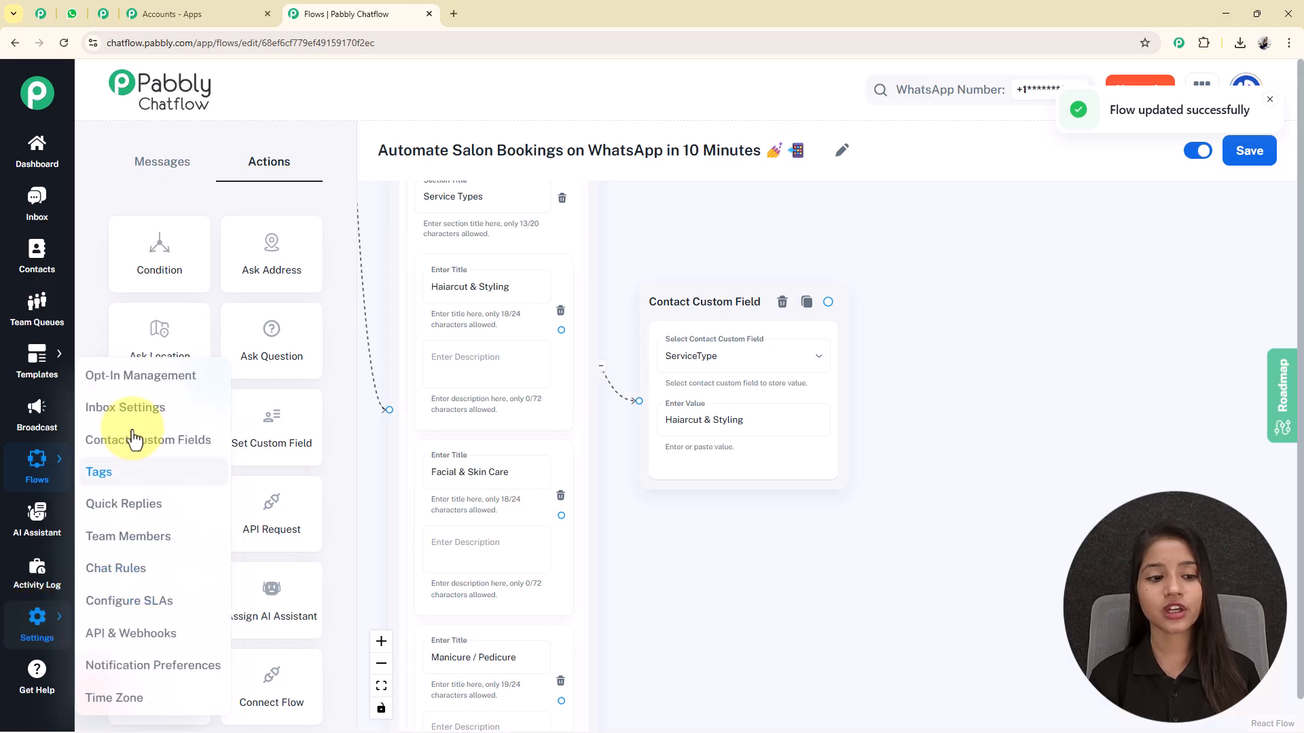
right_click(158, 445)
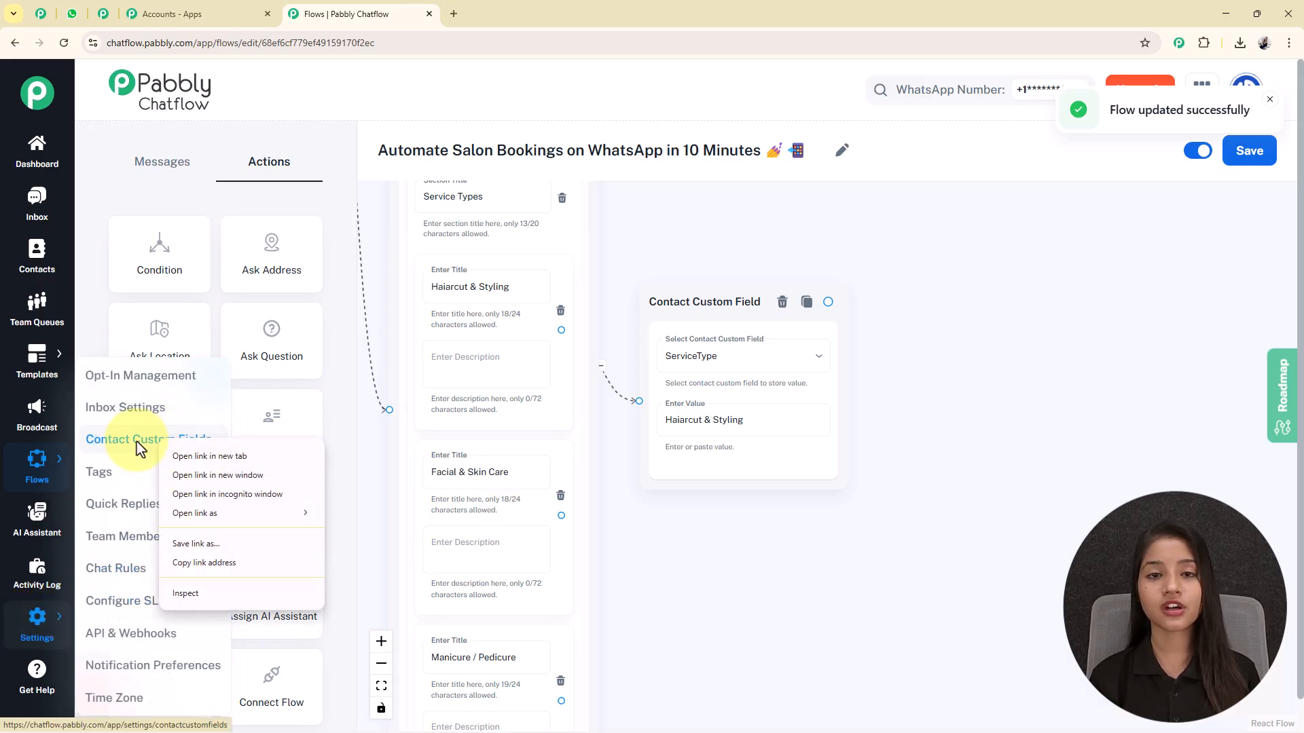
left_click(195, 455)
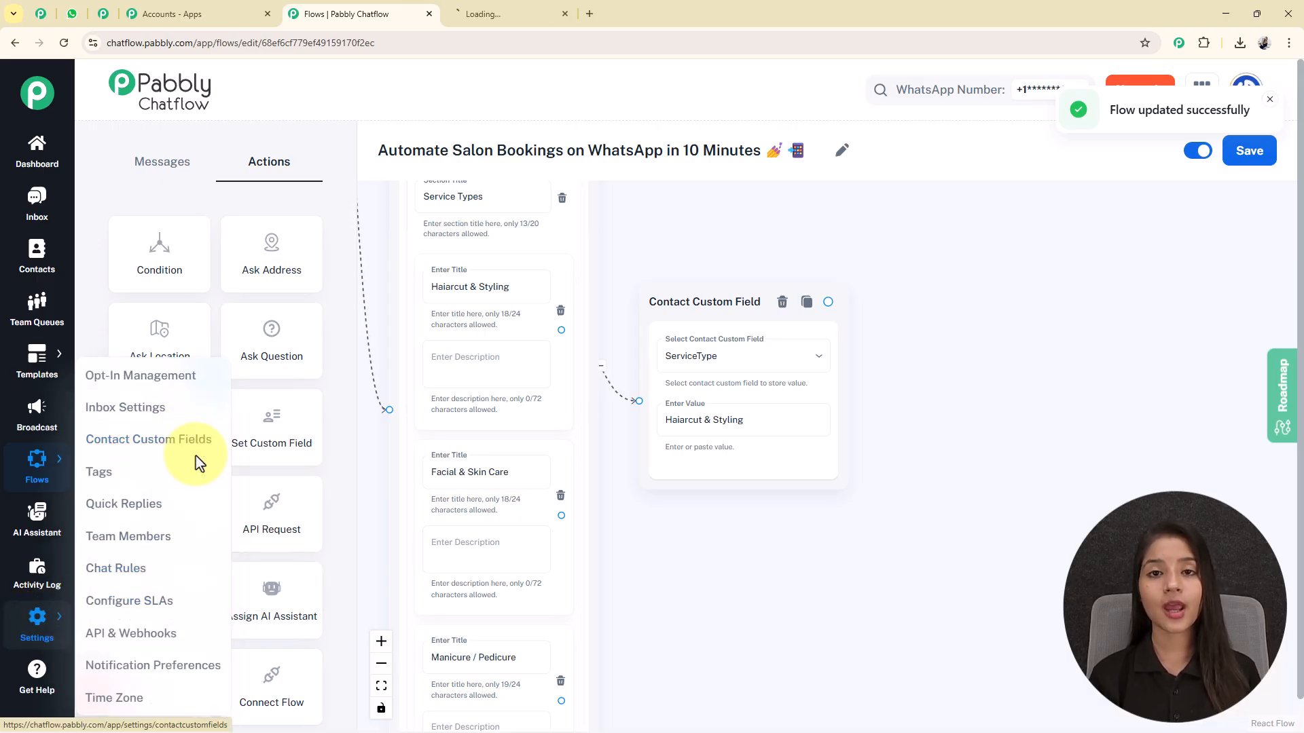
key("ctrl+Tab")
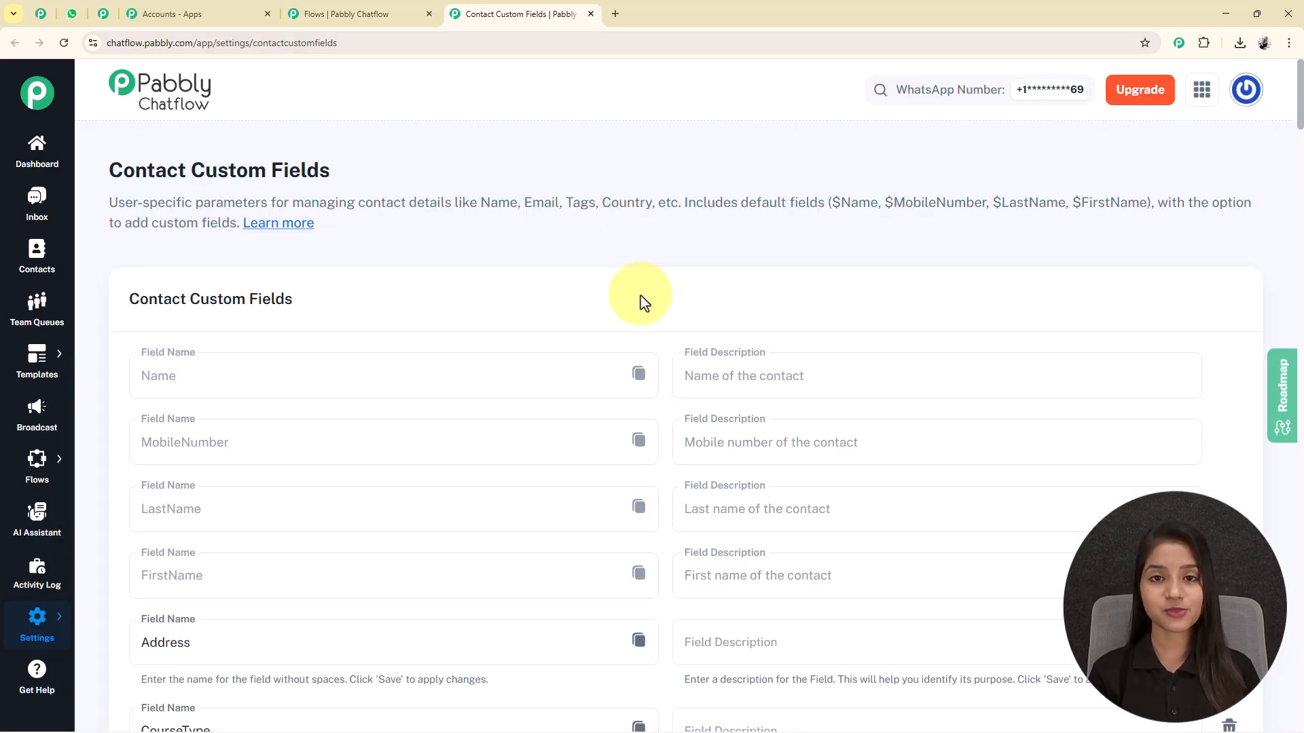
- Examine where a new contact custom field is added and find the ServiceType field, then close the settings without saving
scroll(641, 296, "down", 20)
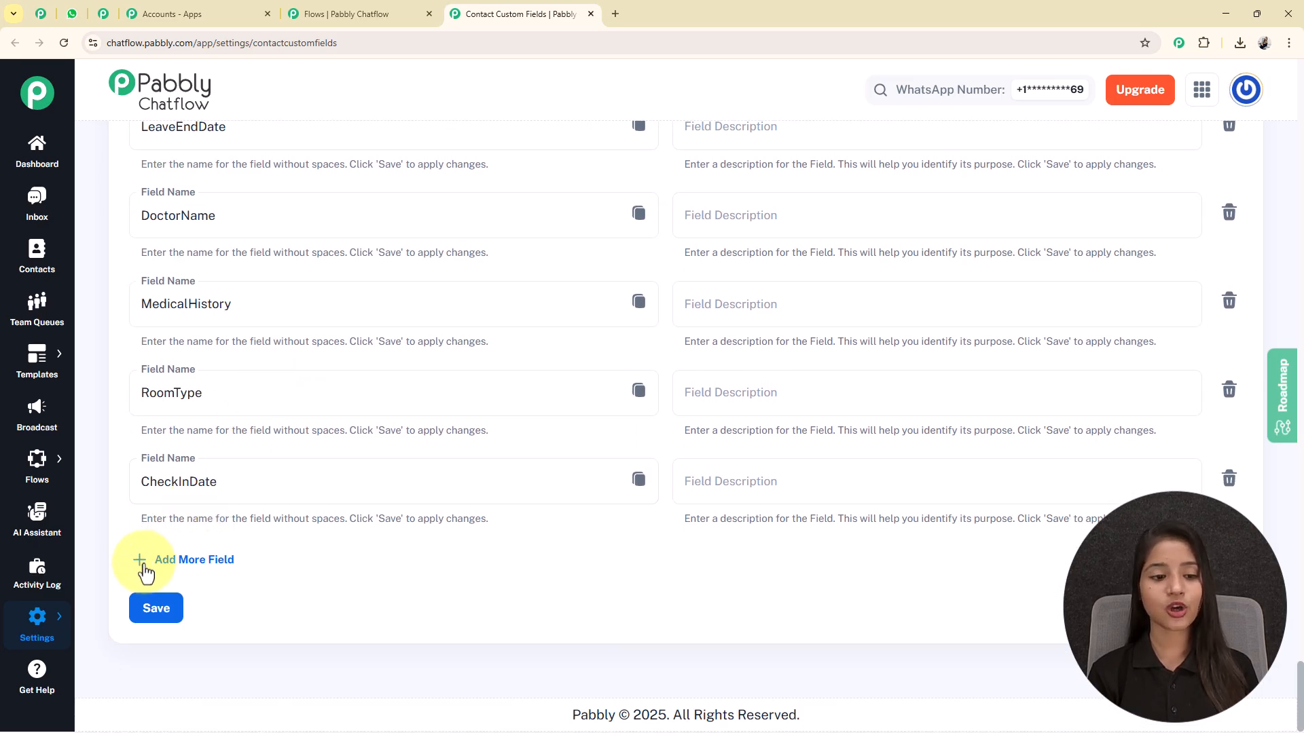
left_click(182, 576)
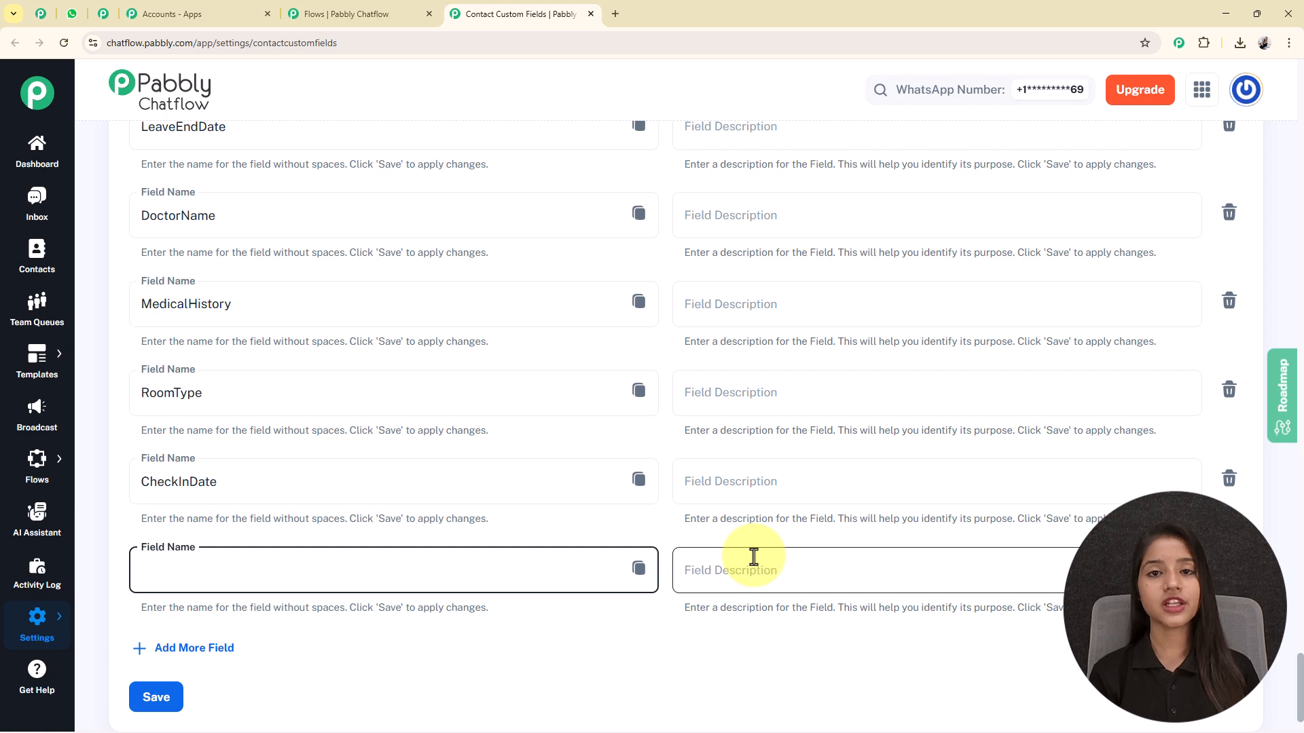
scroll(754, 557, "up", 20)
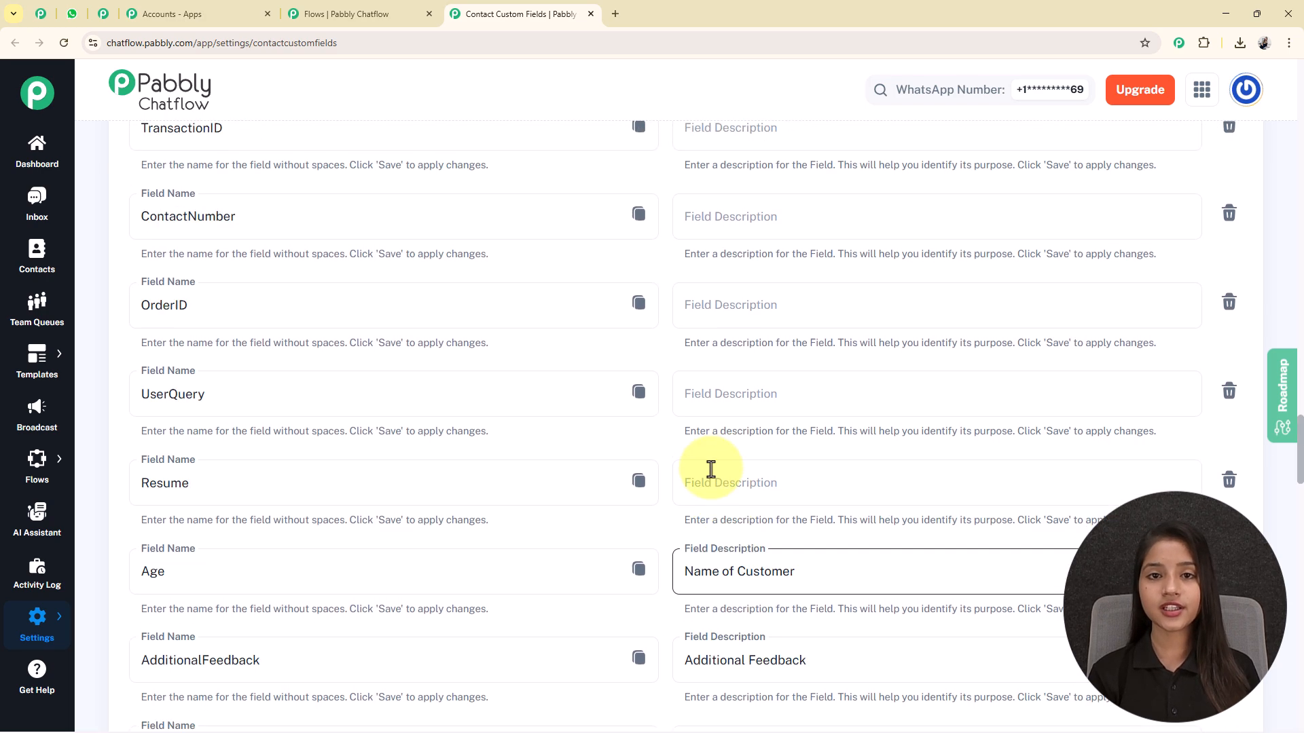
scroll(696, 477, "up", 20)
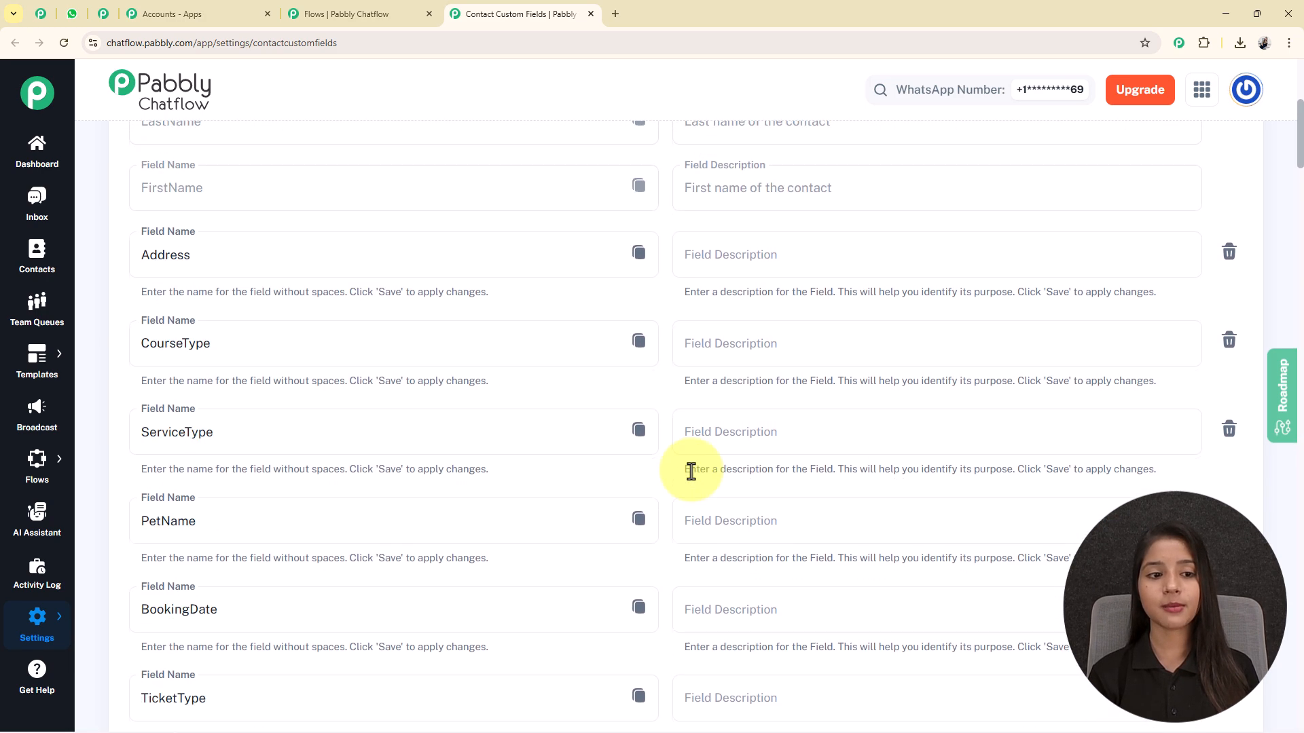
left_click_drag(219, 429, 88, 408)
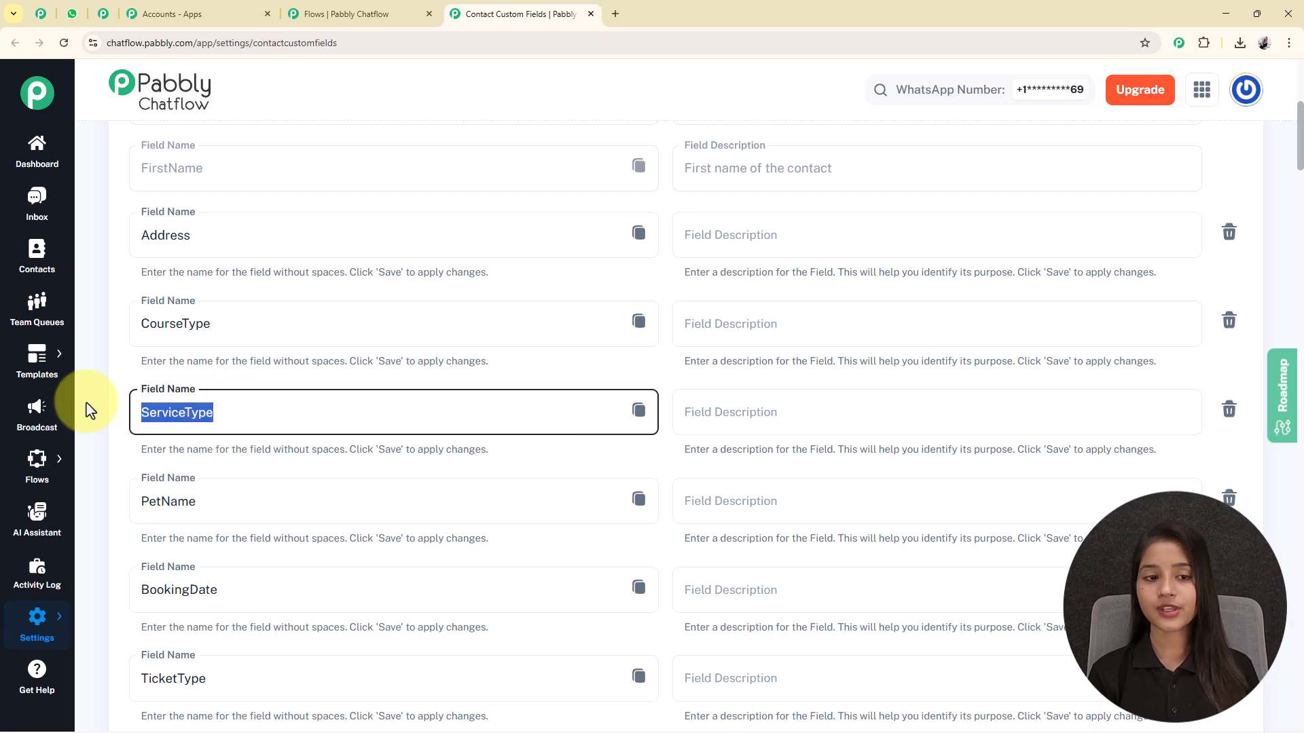
left_click(369, 355)
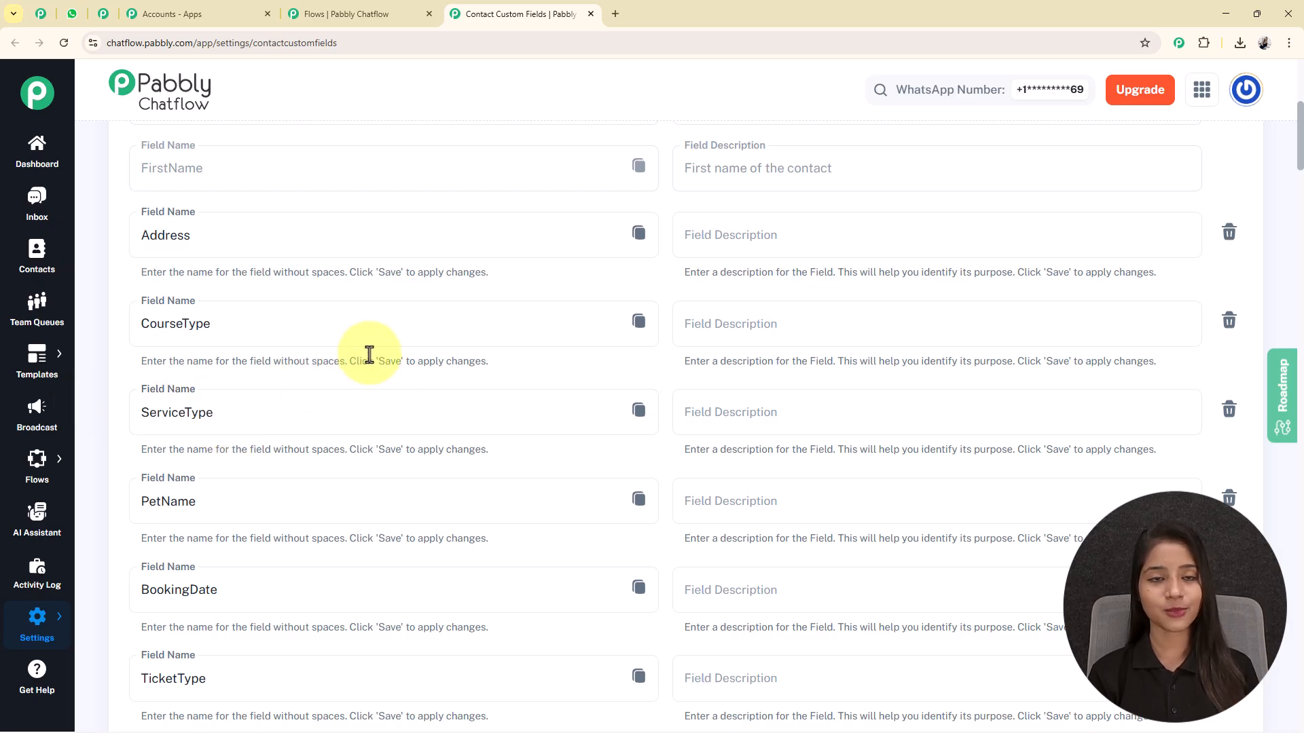
left_click(590, 13)
- Examine the Contact Custom Field nodes connected to the three service list items and the ServiceType value each stores
left_click_drag(747, 474, 715, 457)
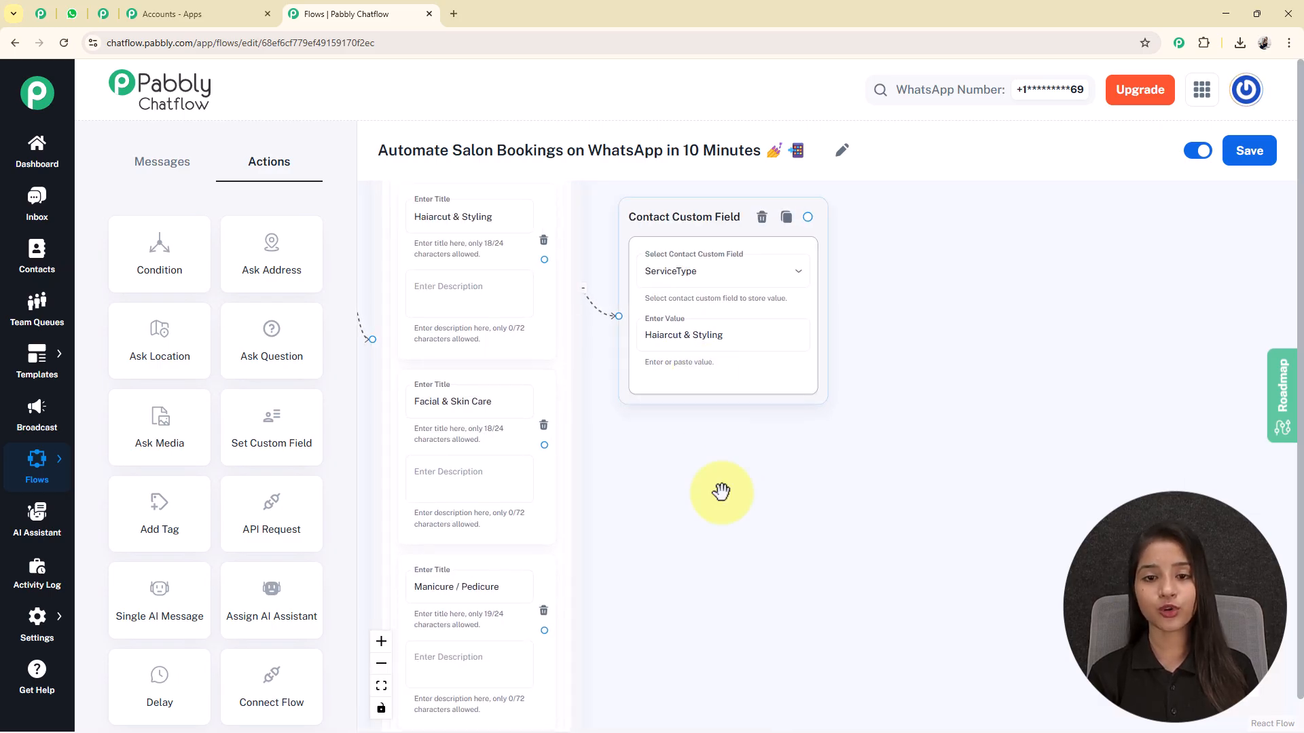
left_click_drag(642, 609, 670, 491)
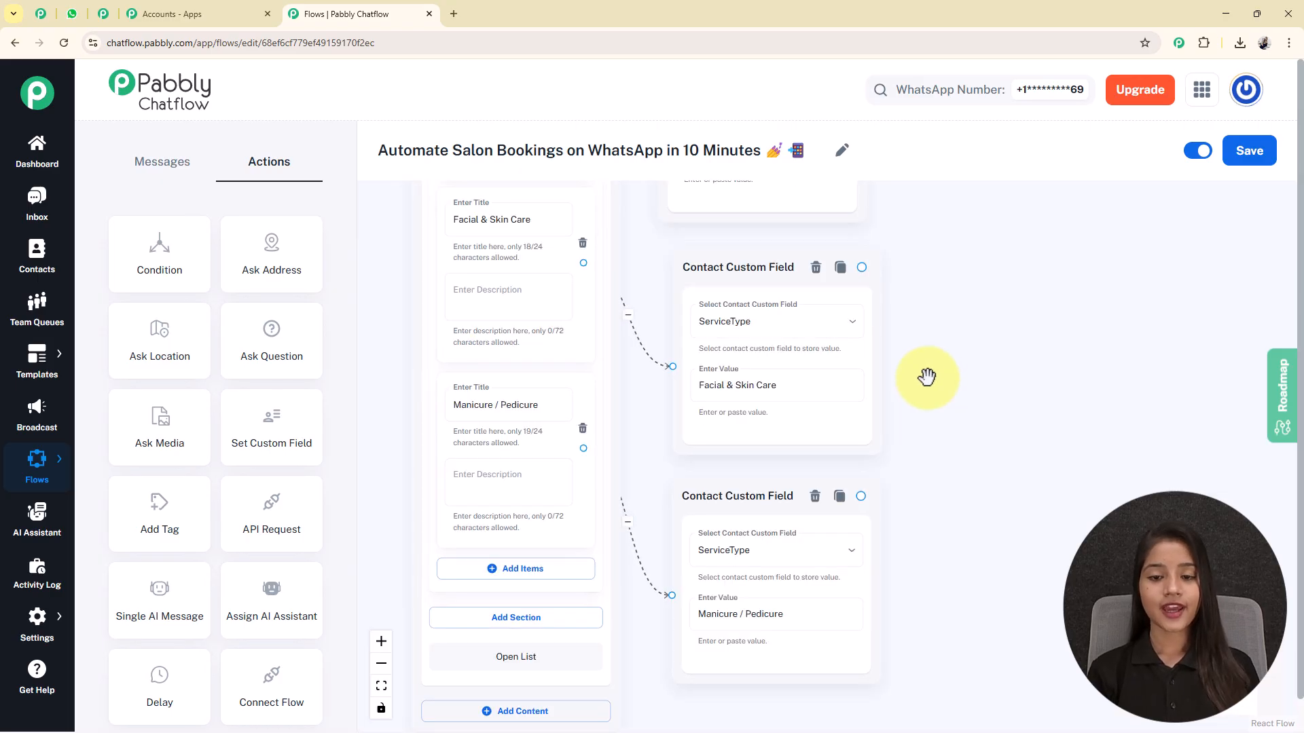
left_click_drag(925, 375, 930, 476)
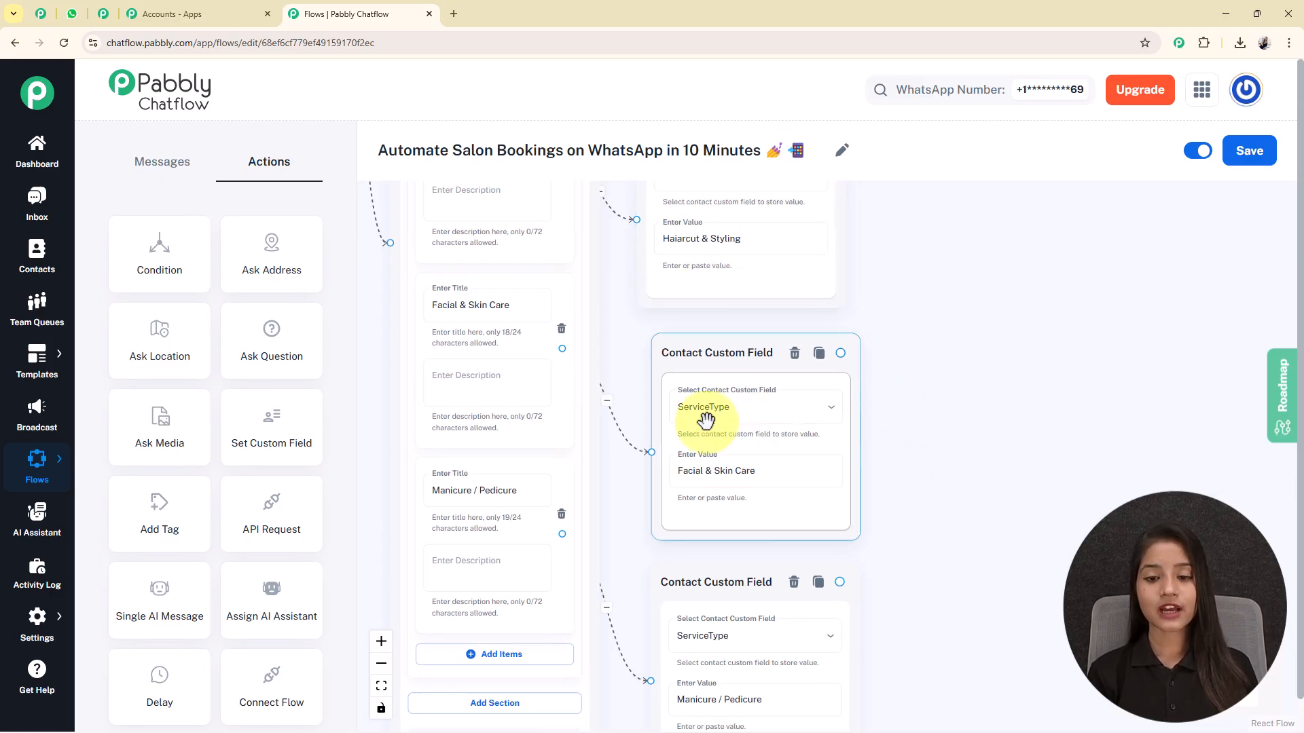
scroll(708, 419, "down", 1)
scroll(175, 340, "up", 1)
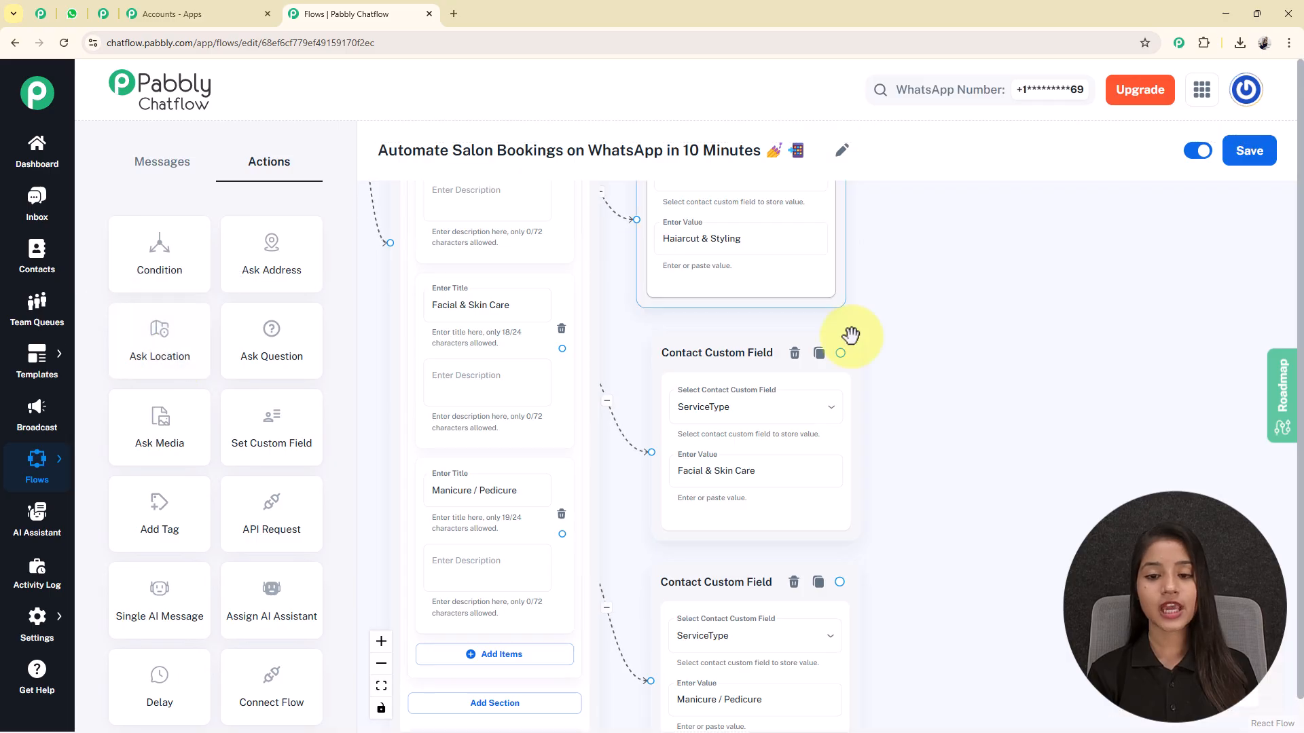
scroll(927, 255, "down", 4)
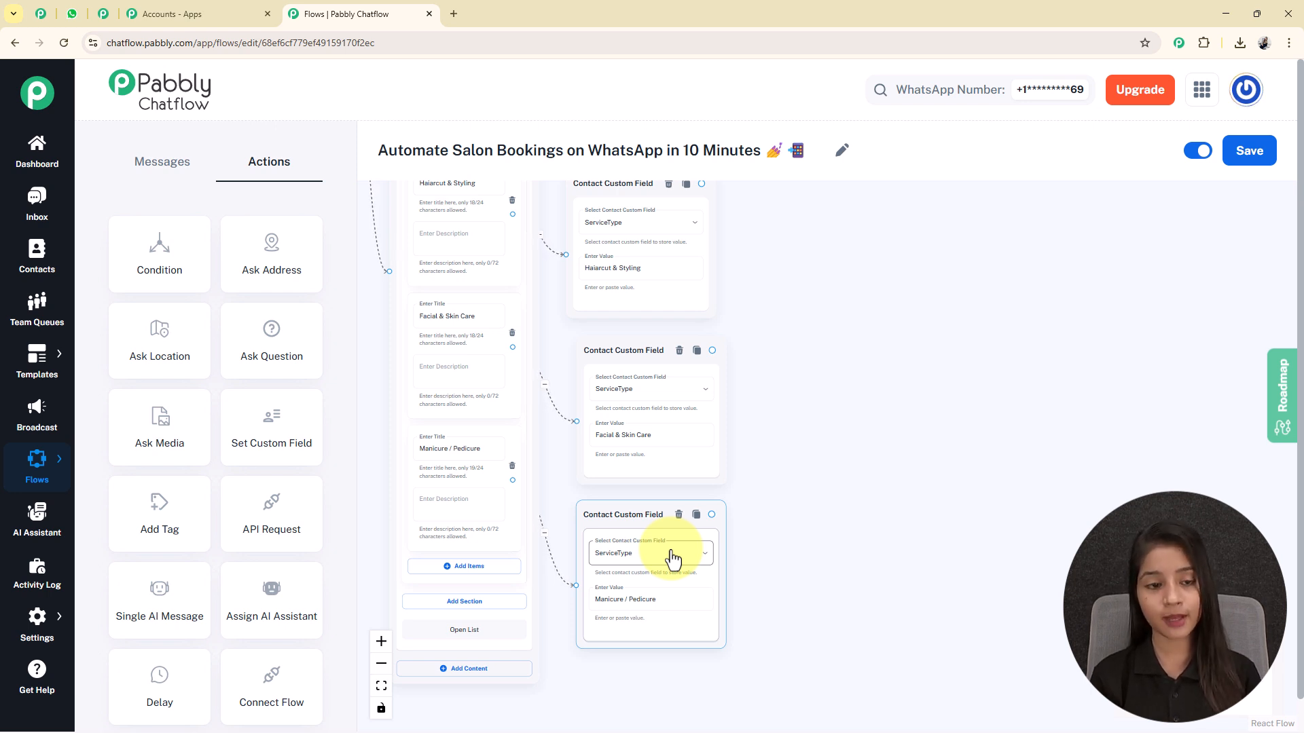
- Add an Ask Question action node and place it beside the three Contact Custom Field nodes
scroll(899, 295, "down", 3)
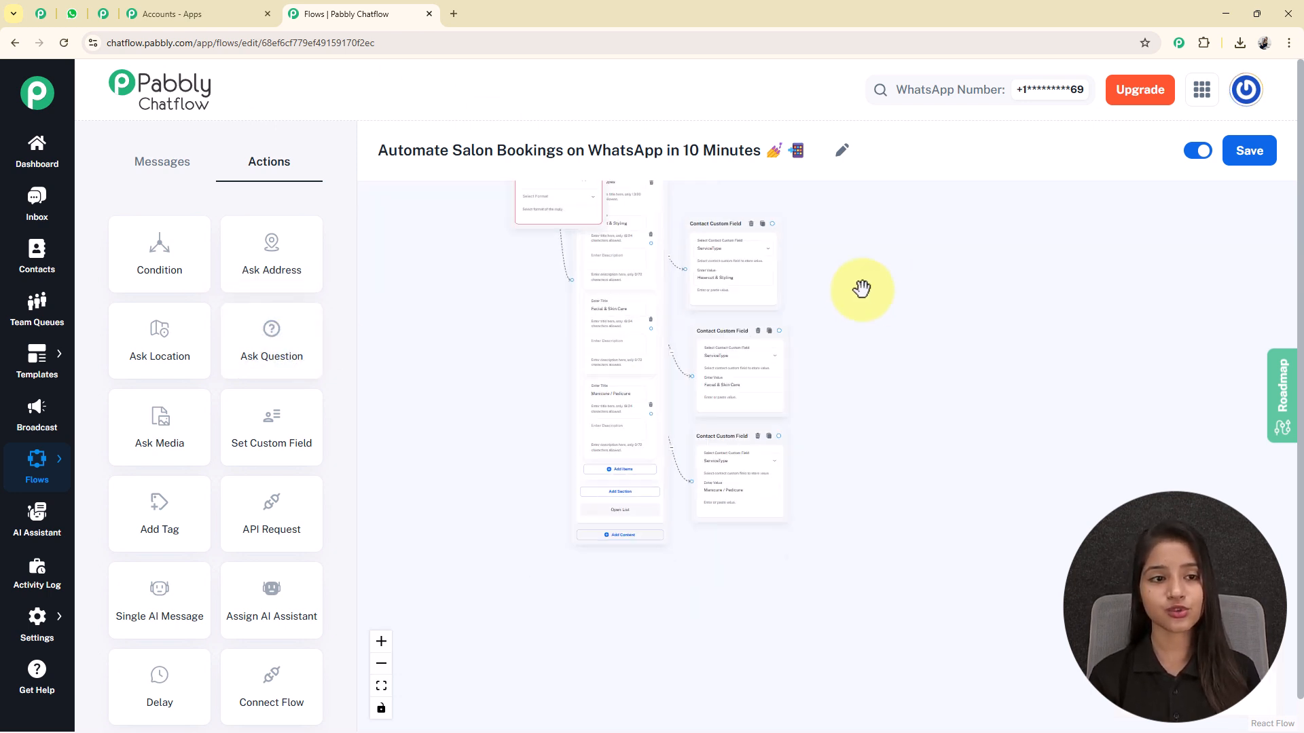
left_click_drag(536, 213, 838, 387)
scroll(853, 326, "up", 3)
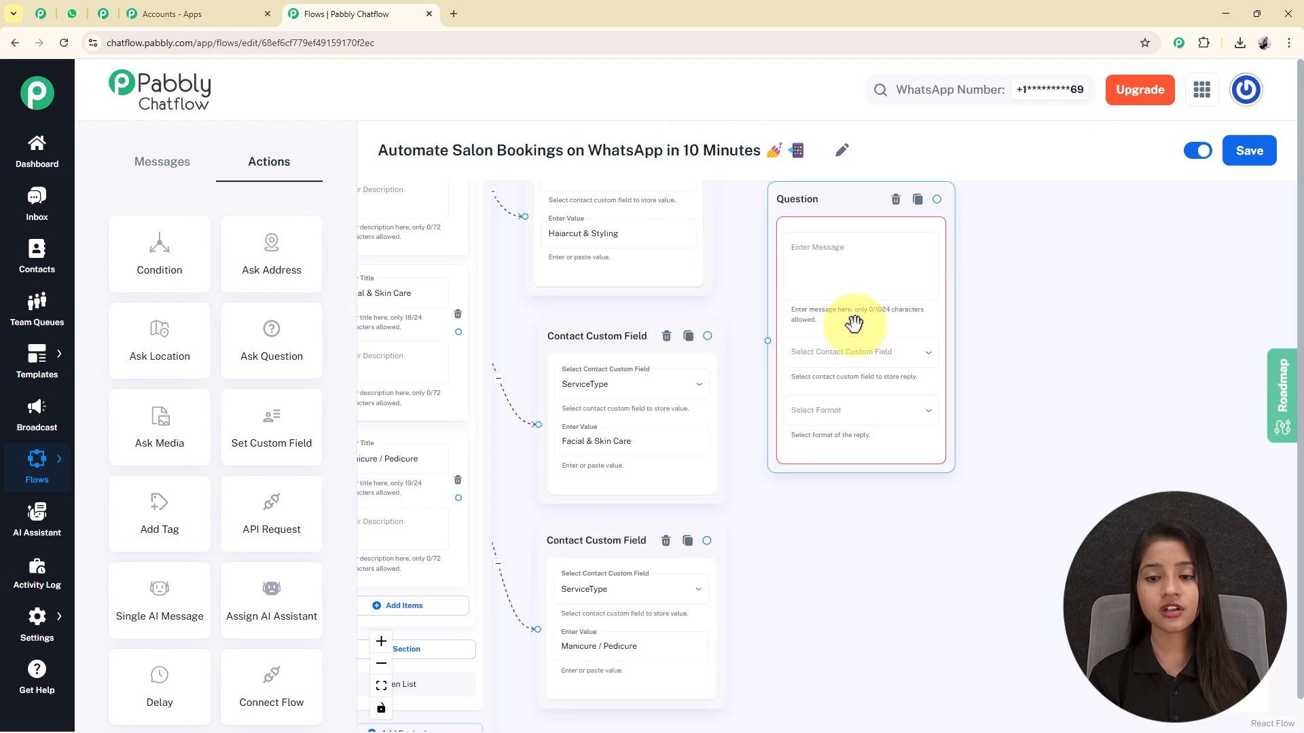
left_click_drag(1006, 303, 959, 339)
left_click_drag(764, 238, 783, 310)
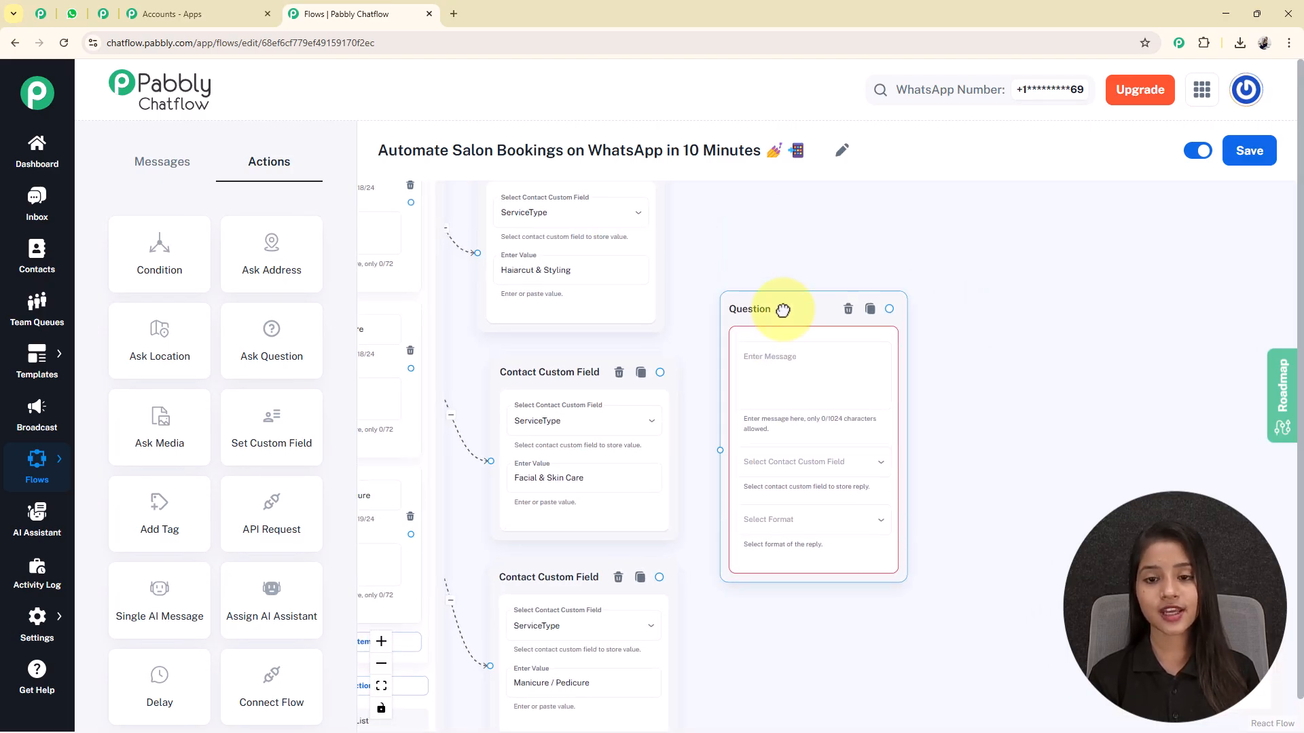
- Set the question to "👤 *Can you please share your full name to confirm your booking?*", storing the reply in FullName with Text format
left_click(789, 384)
type("👤 *Can you please share your full name to confirm your booking?*")
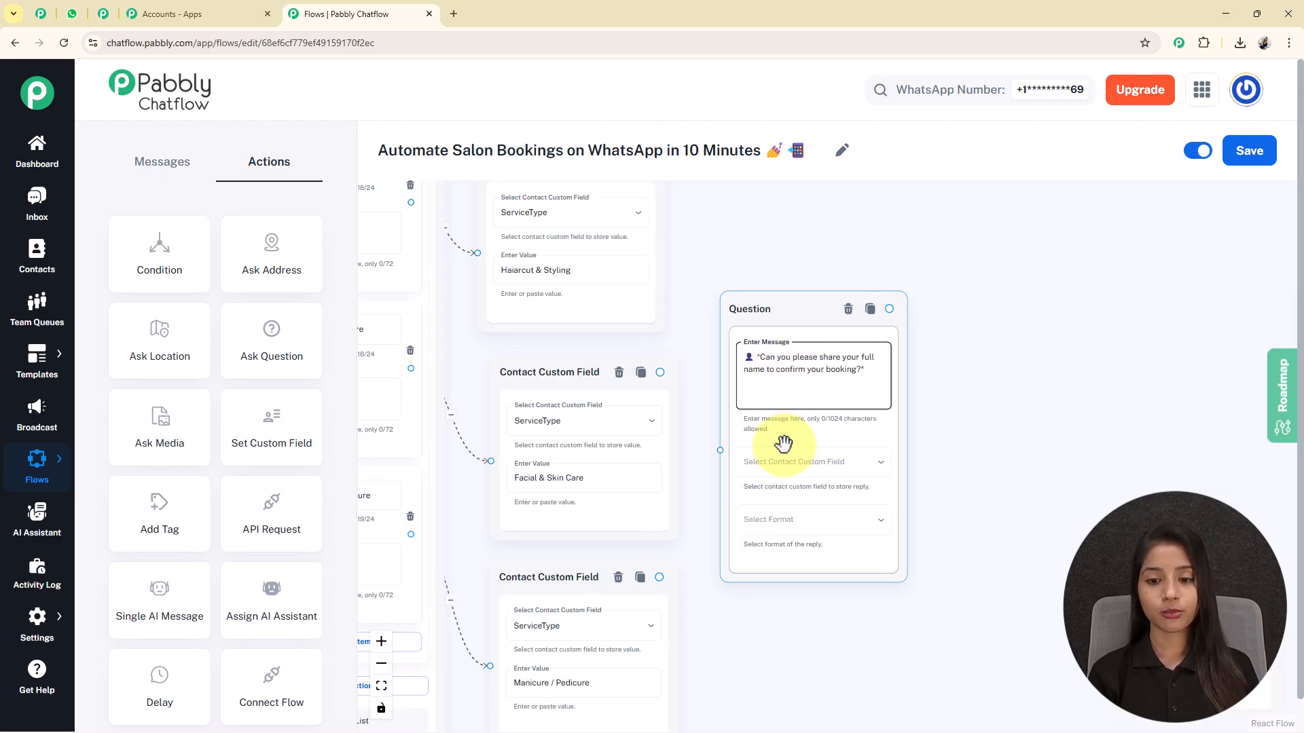
left_click(805, 462)
scroll(692, 351, "down", 20)
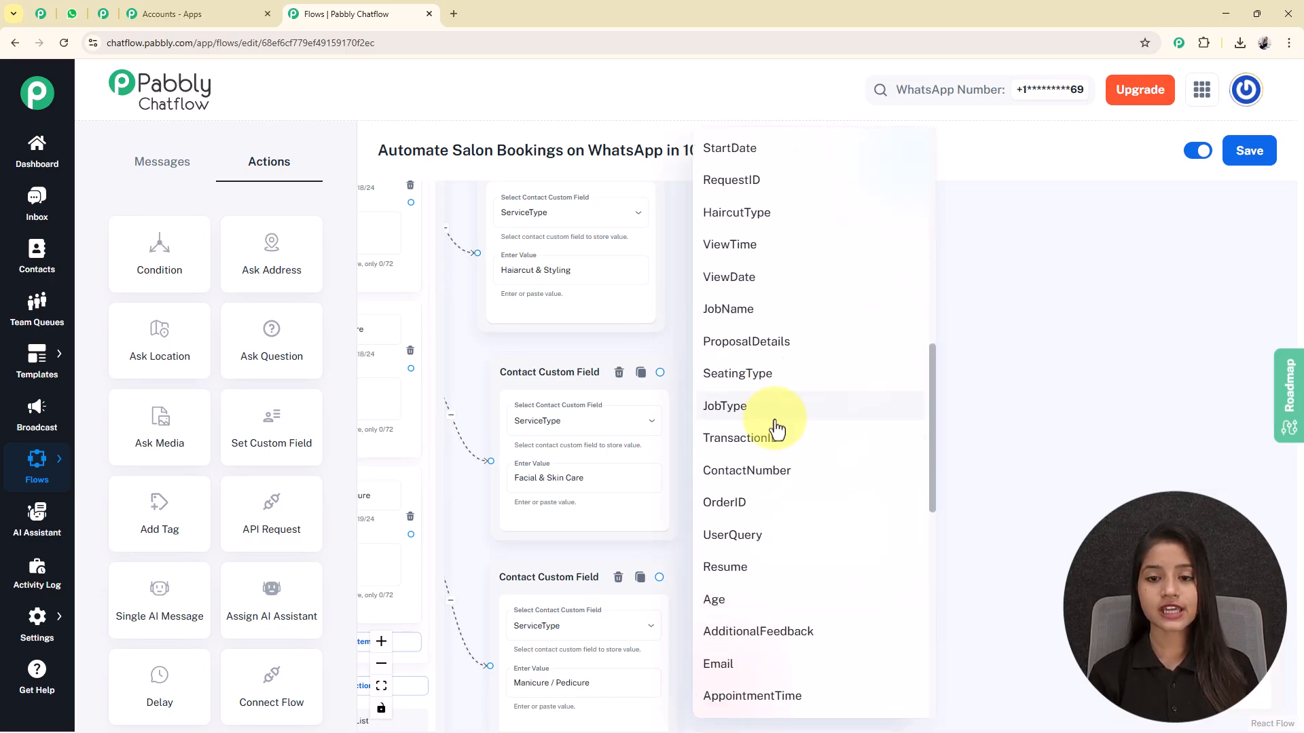
left_click(720, 219)
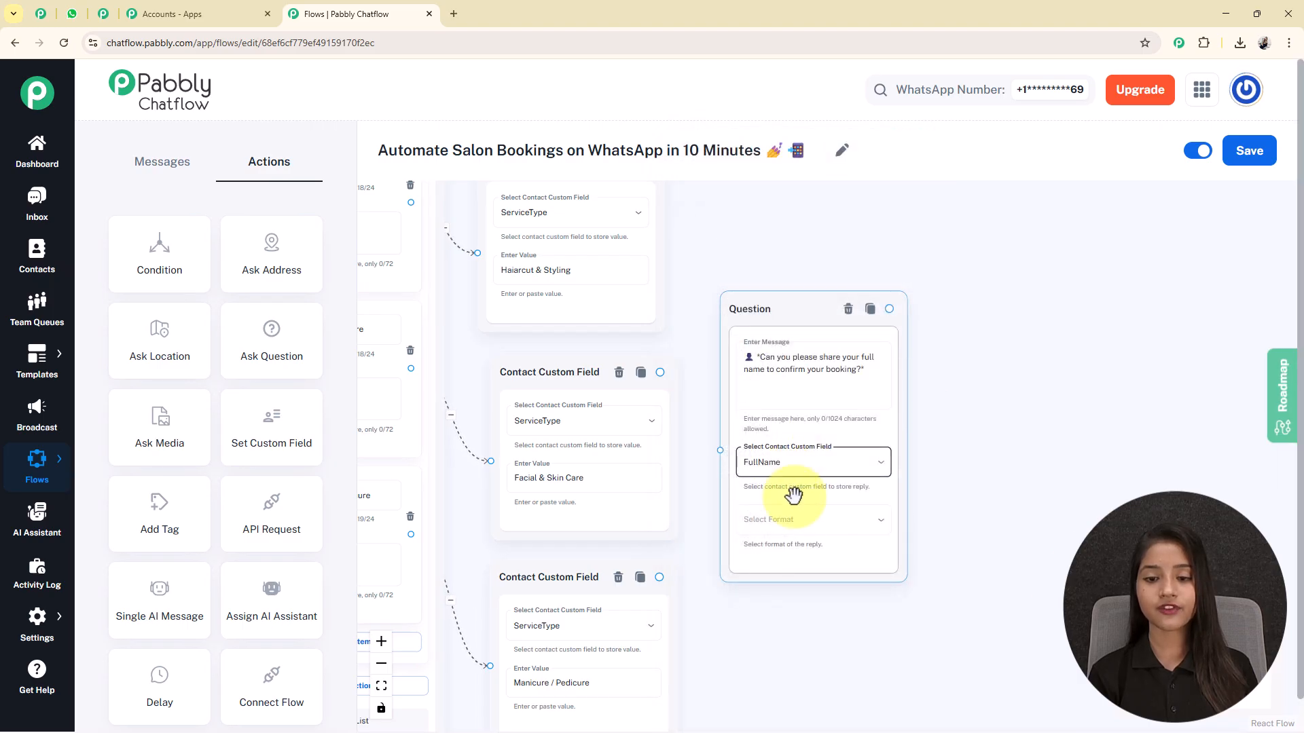
left_click(808, 524)
left_click(715, 540)
scroll(978, 584, "down", 3)
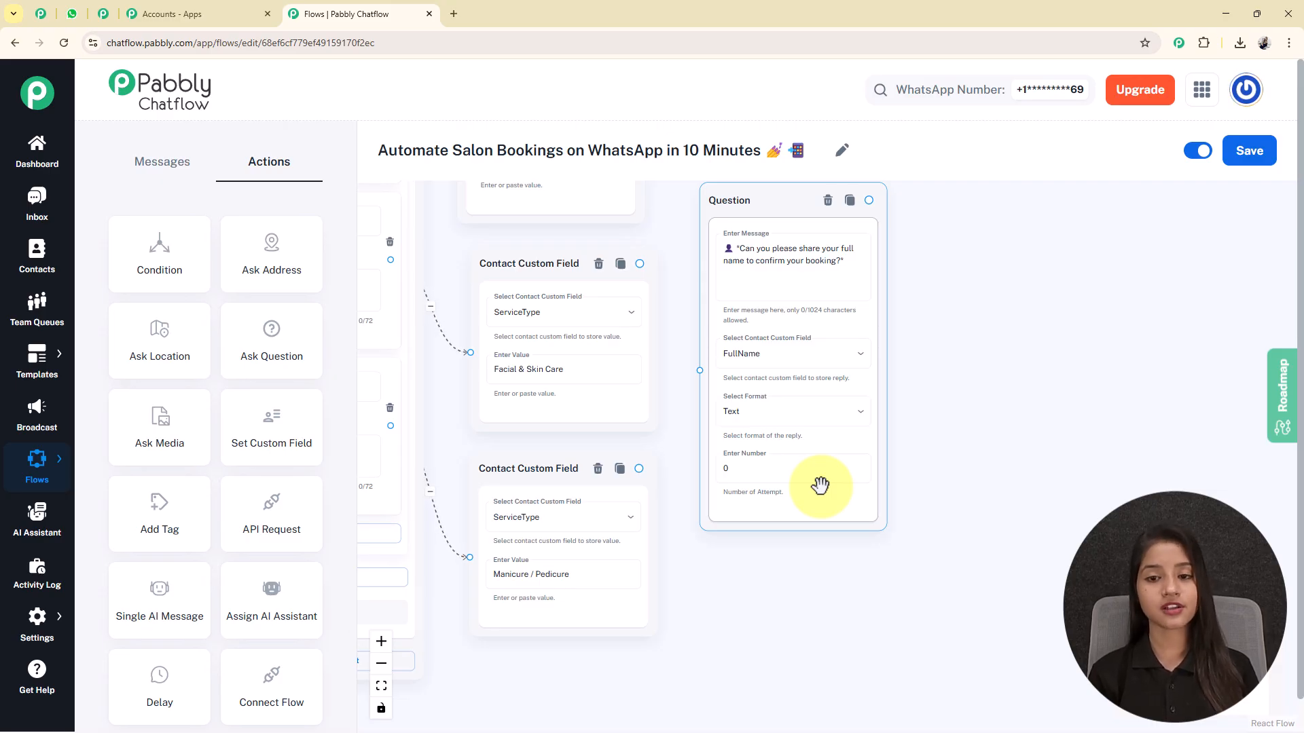
left_click(805, 262)
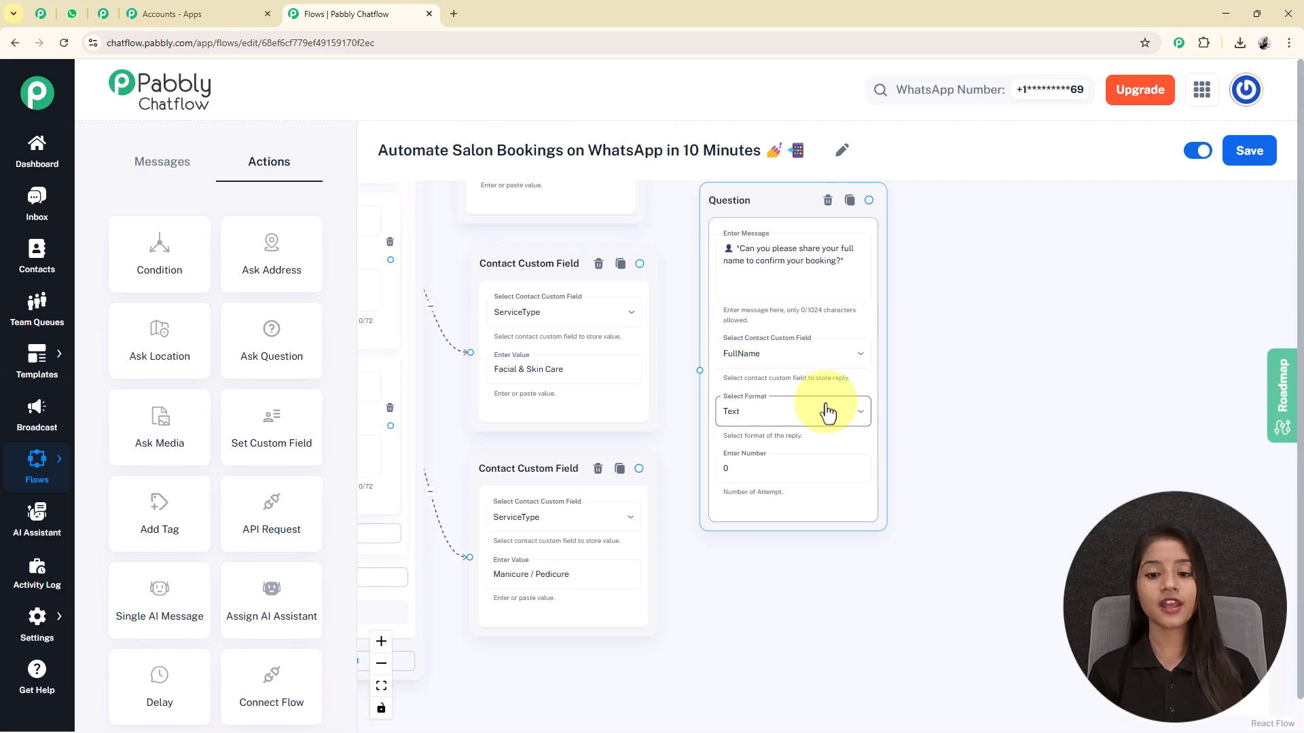
- Try 1 as the name question's number of attempts and return it to 0
left_click(801, 471)
key("BackSpace")
type("1")
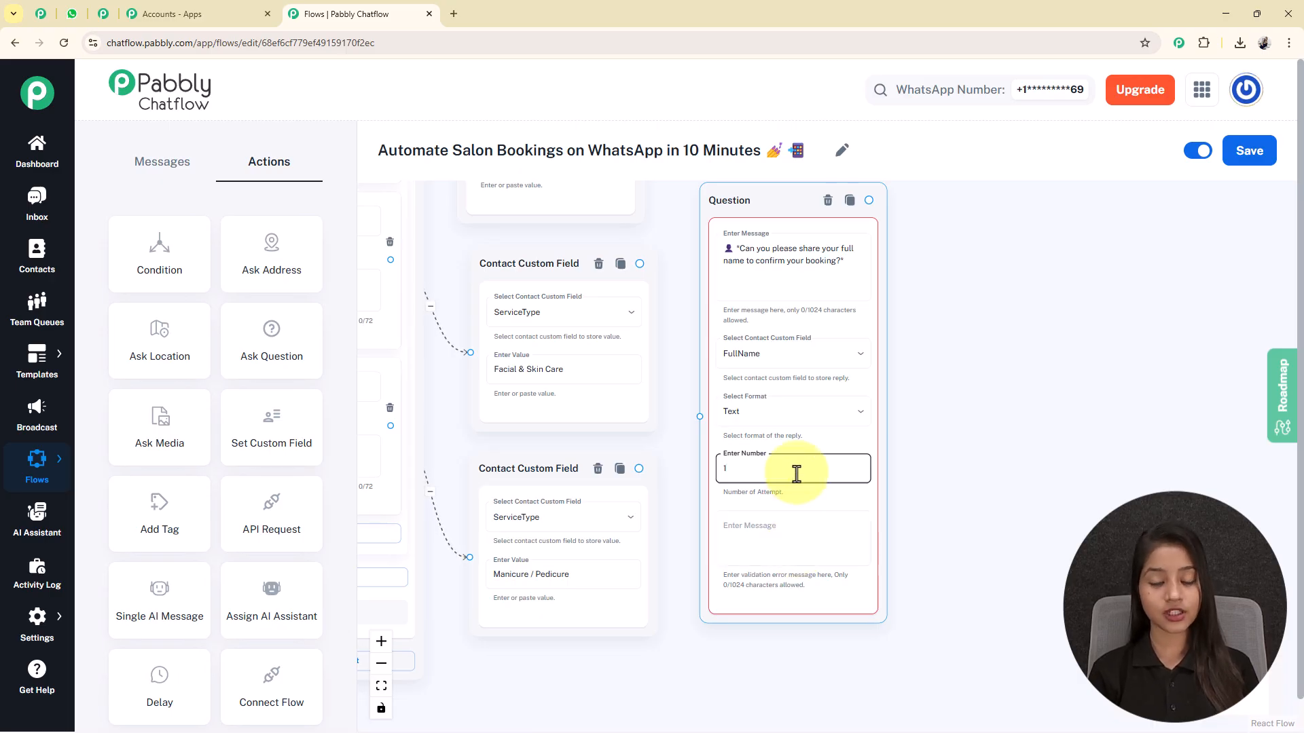
key("BackSpace")
type("0")
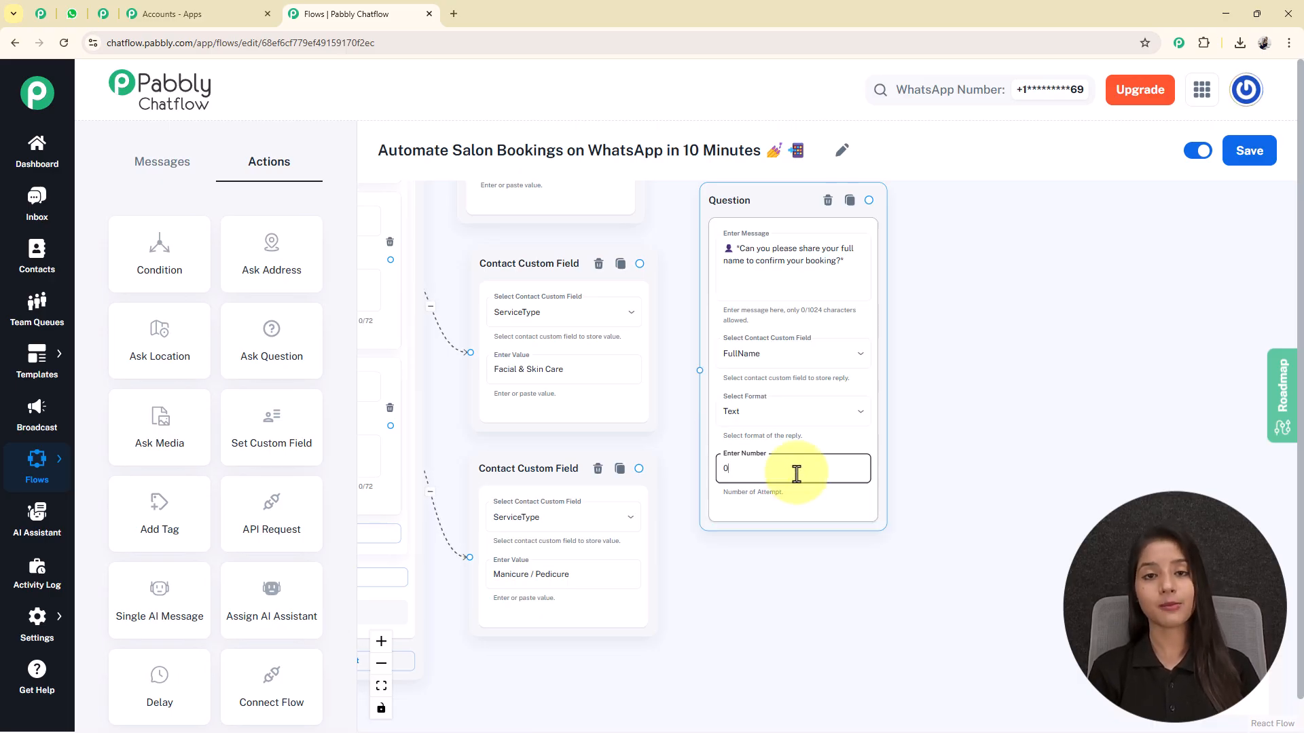
- Review the chained Question nodes for full name, appointment date and appointment time, including their custom fields and reply formats
scroll(919, 285, "down", 4)
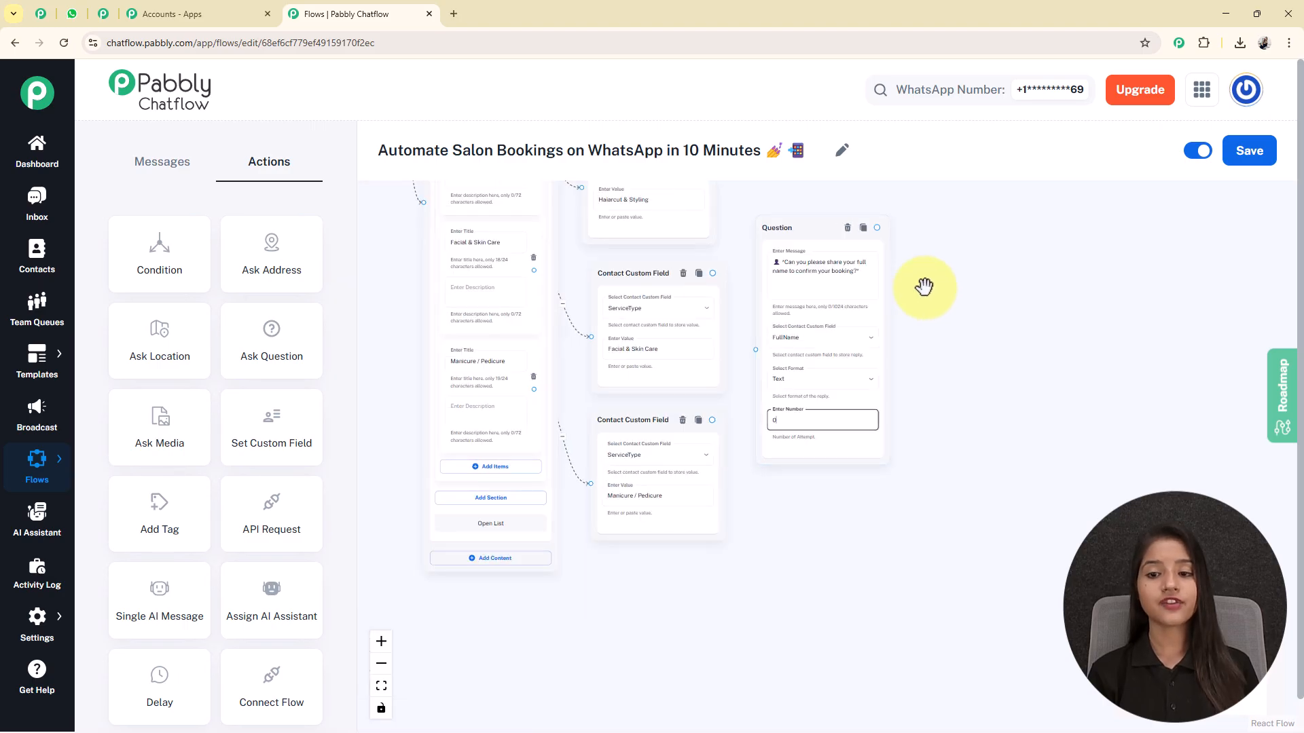
left_click_drag(657, 279, 686, 284)
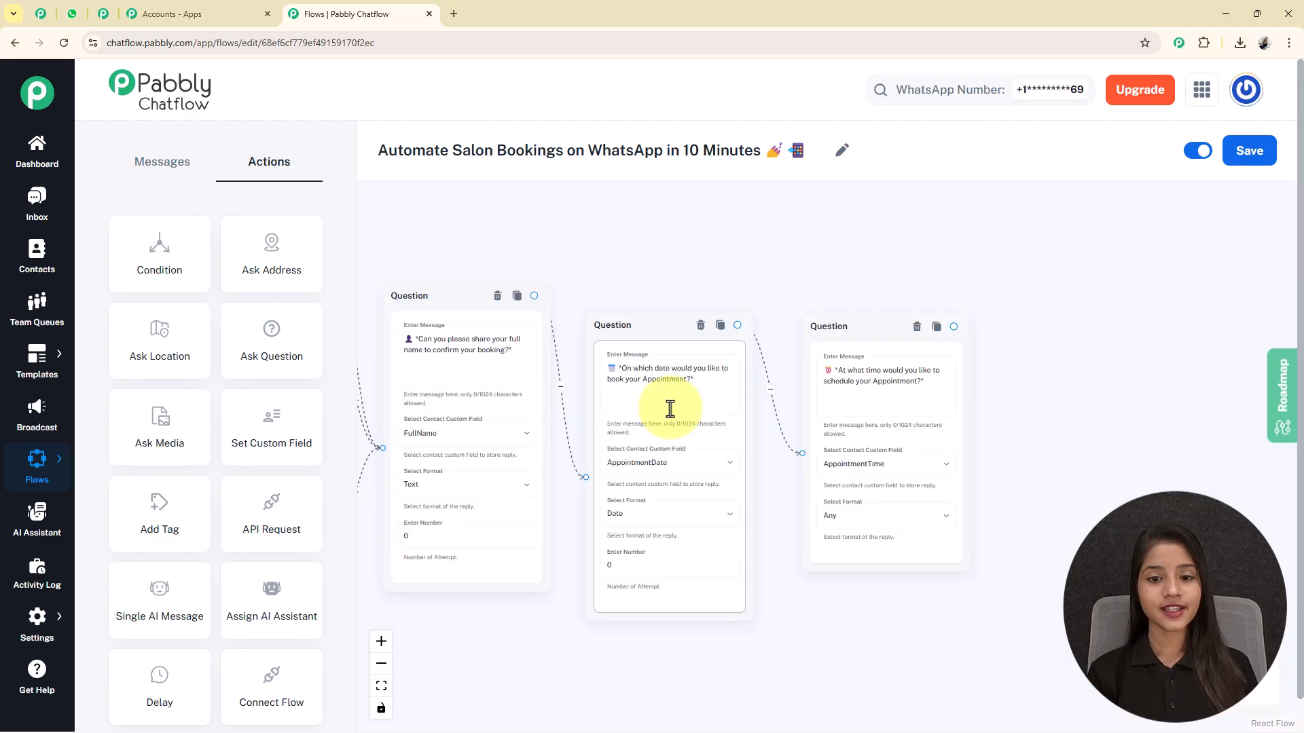
left_click(670, 409)
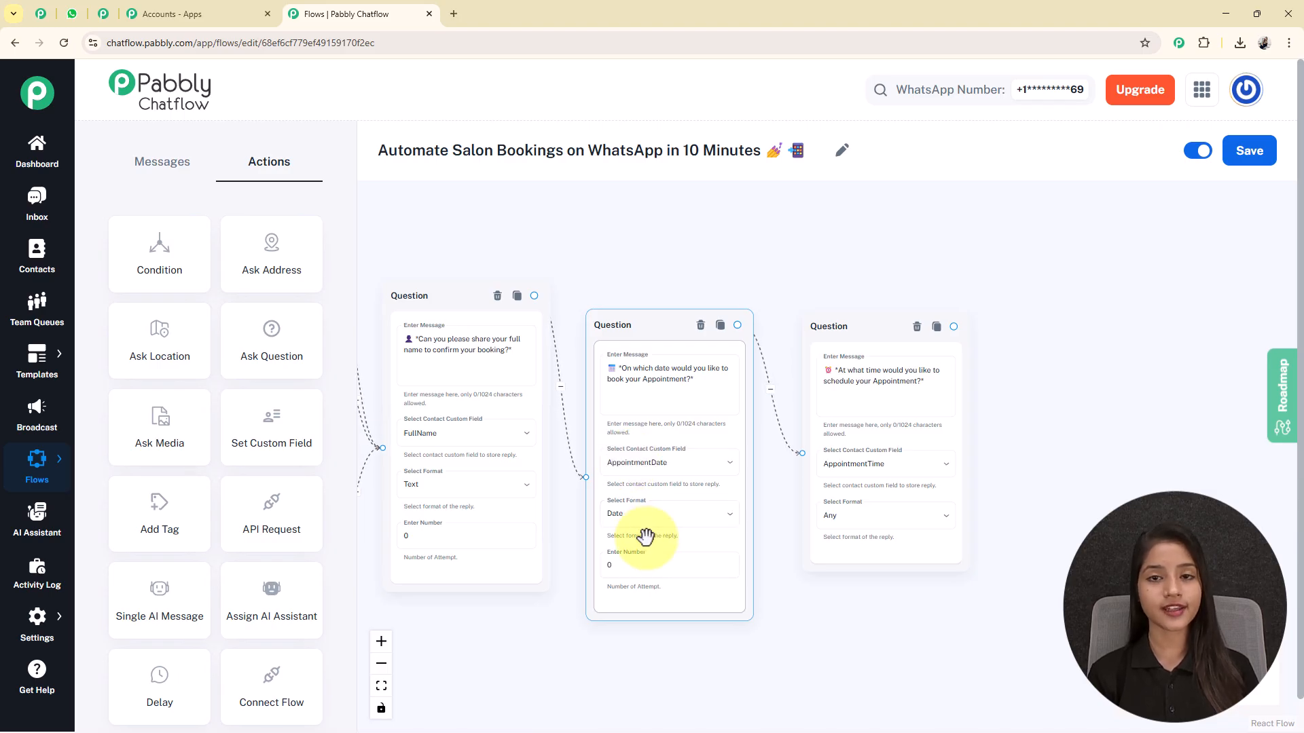
left_click_drag(993, 632, 800, 591)
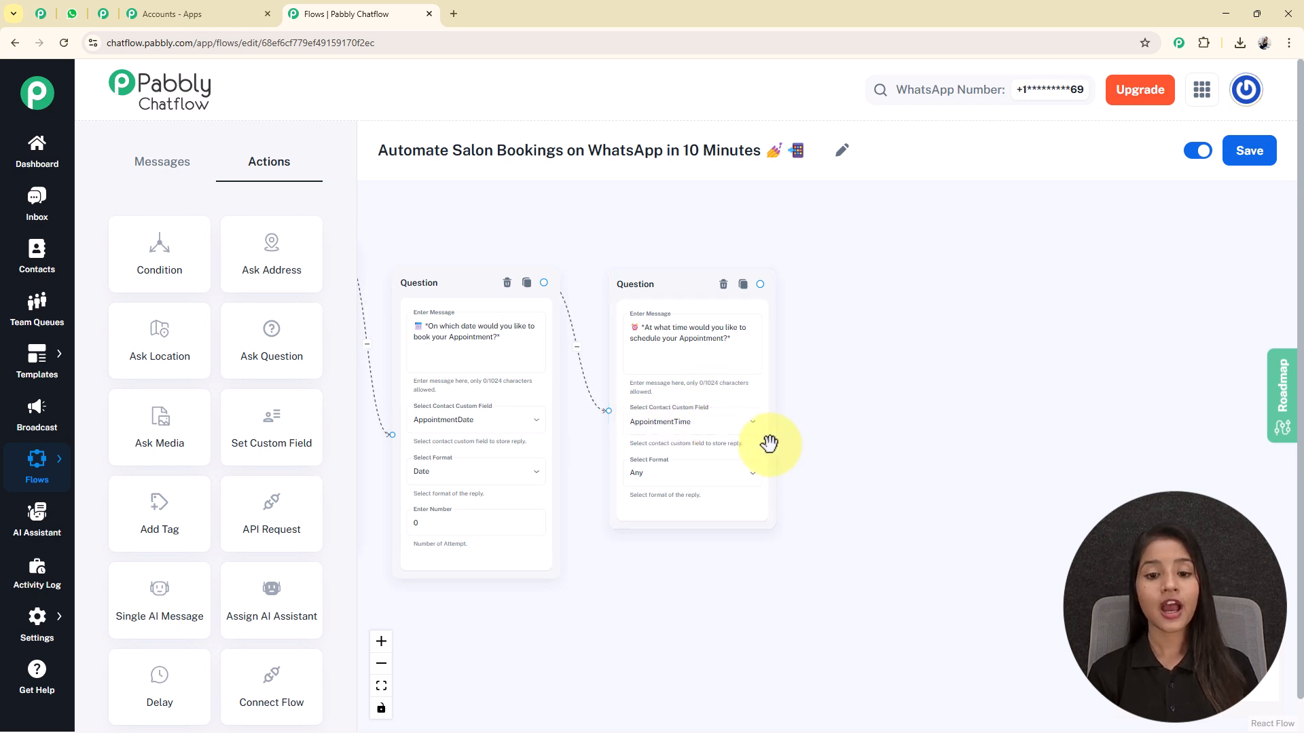
scroll(801, 417, "down", 3)
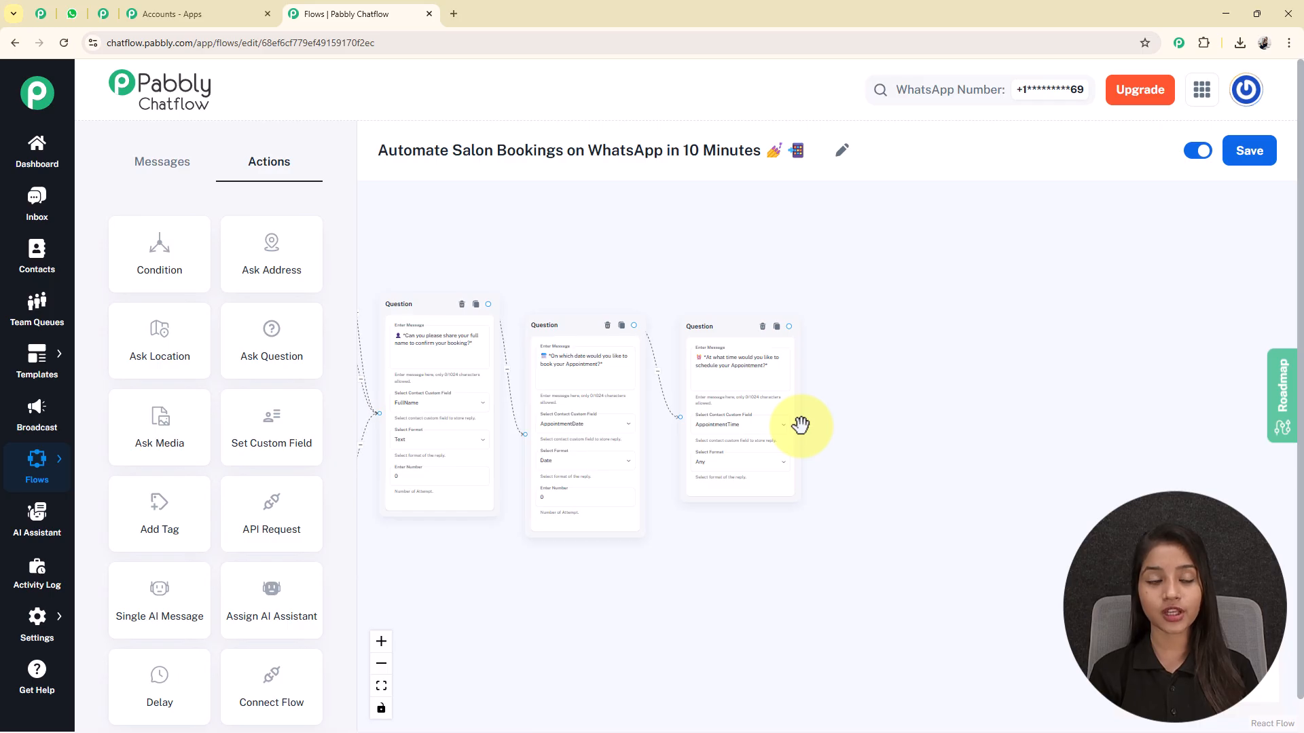
scroll(800, 424, "up", 1)
- Add a Text Button message node and place it beyond the appointment time Question node
left_click(178, 169)
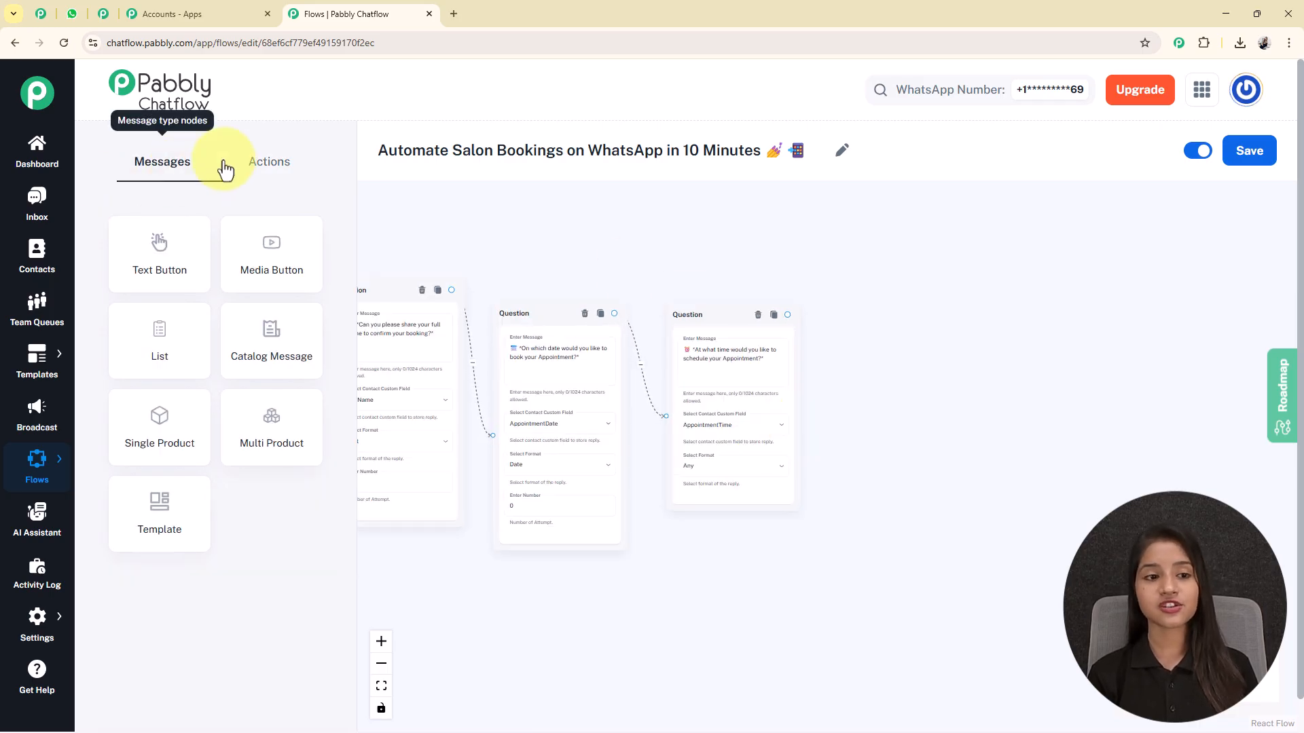
scroll(632, 223, "down", 3)
left_click_drag(382, 186, 597, 265)
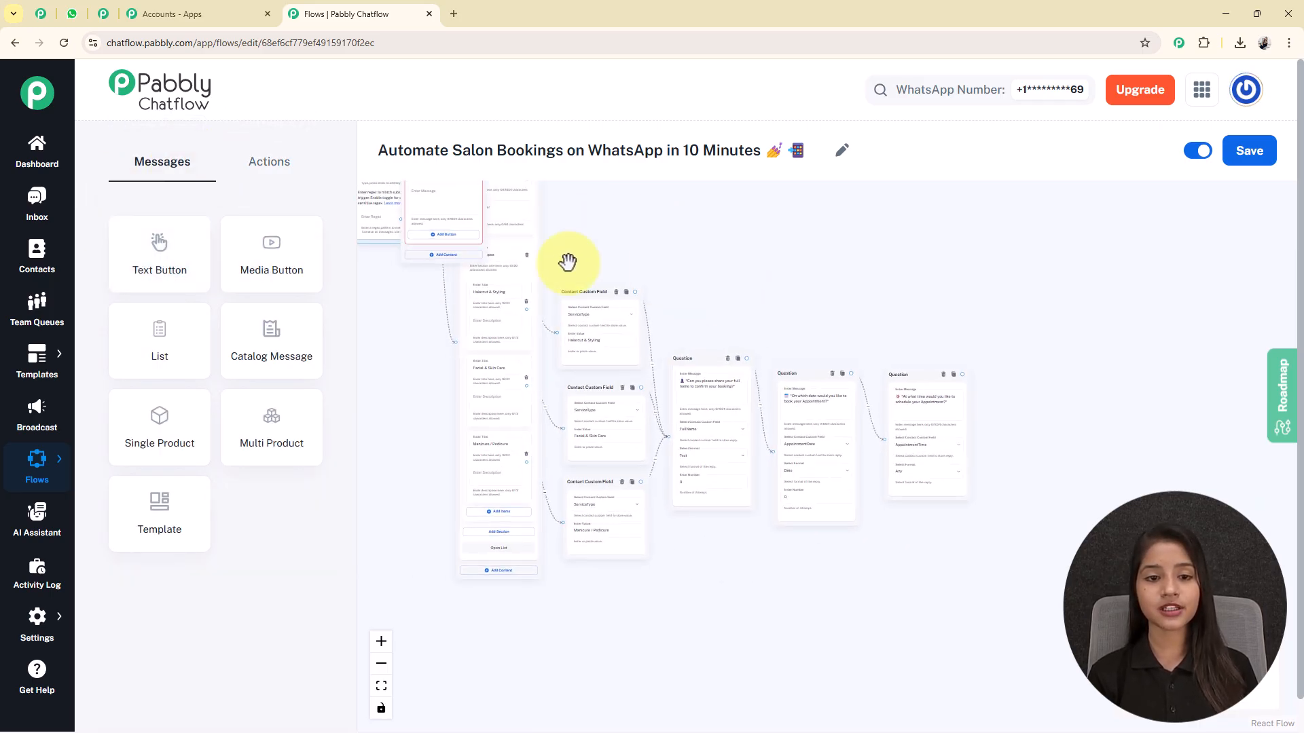
left_click_drag(483, 238, 1055, 437)
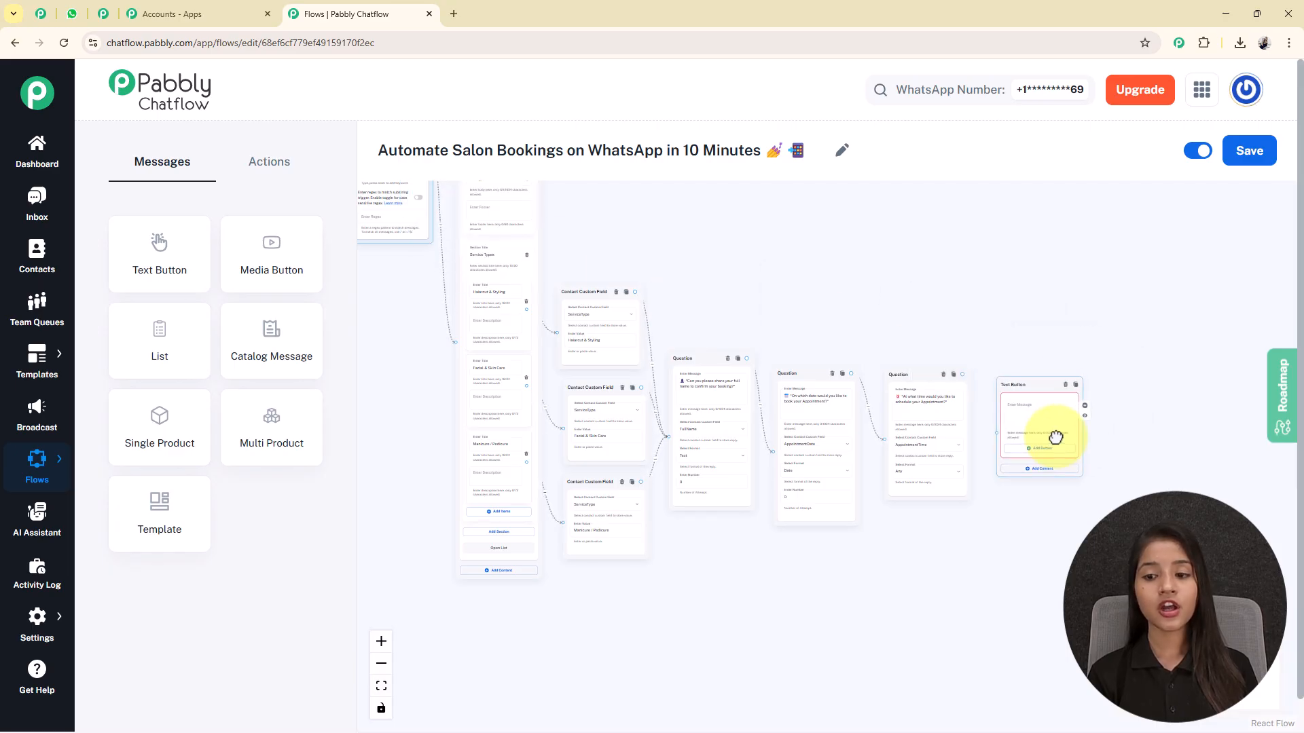
- Paste the booking details message with $FullName, $ServiceType, $AppointmentDate and $AppointmentTime into the Text Button node
scroll(1055, 436, "up", 5)
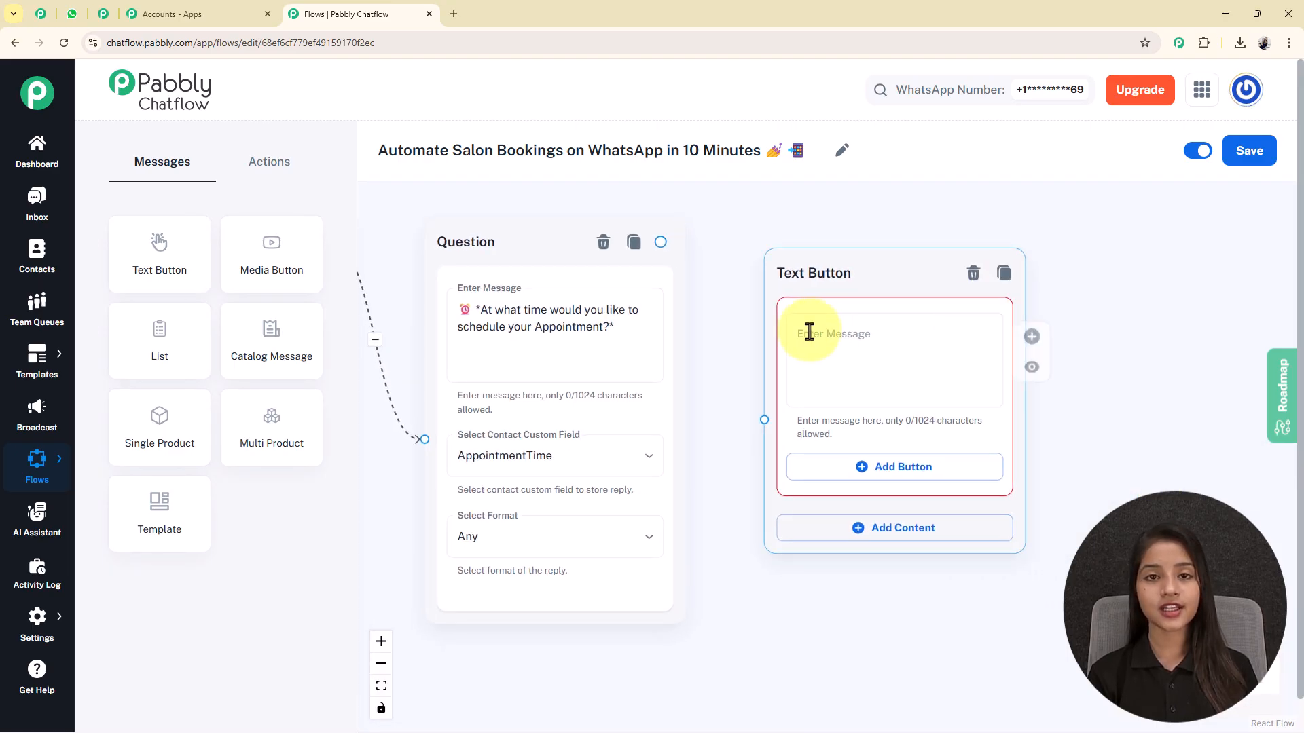
left_click(947, 384)
key("ctrl+v")
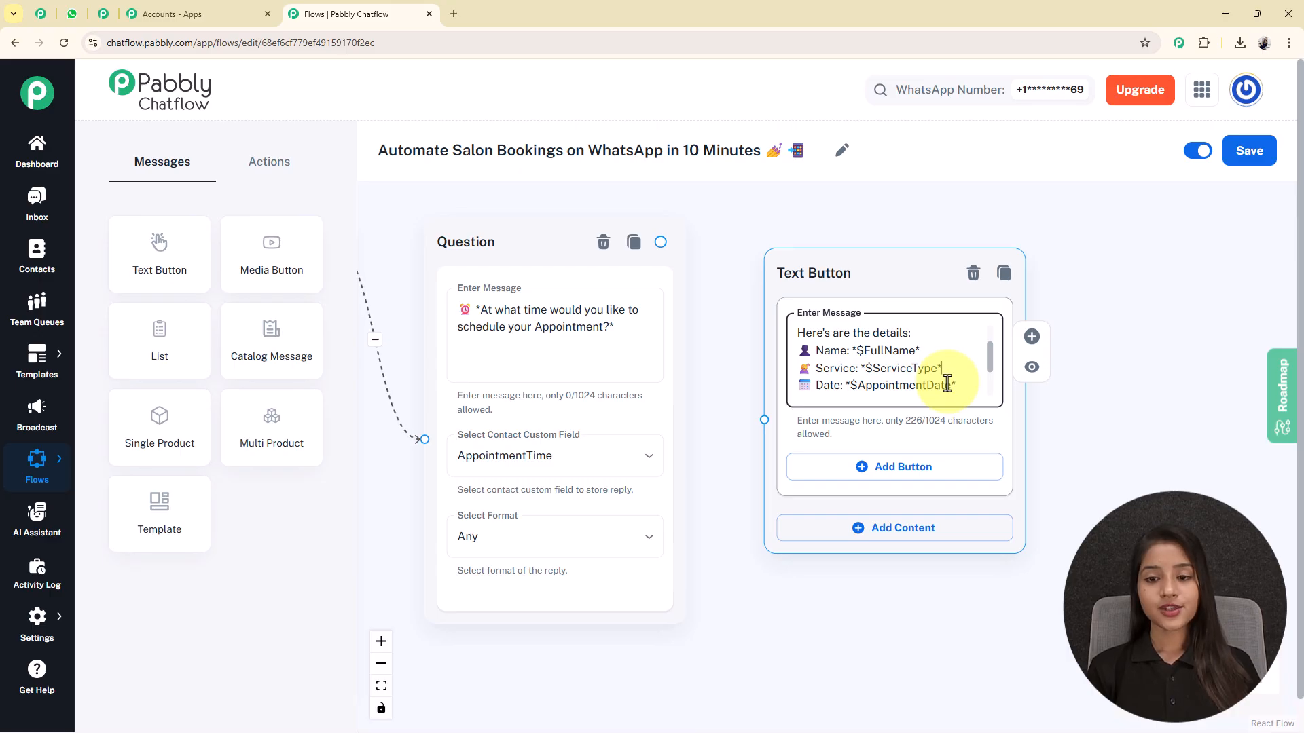
scroll(947, 384, "down", 1)
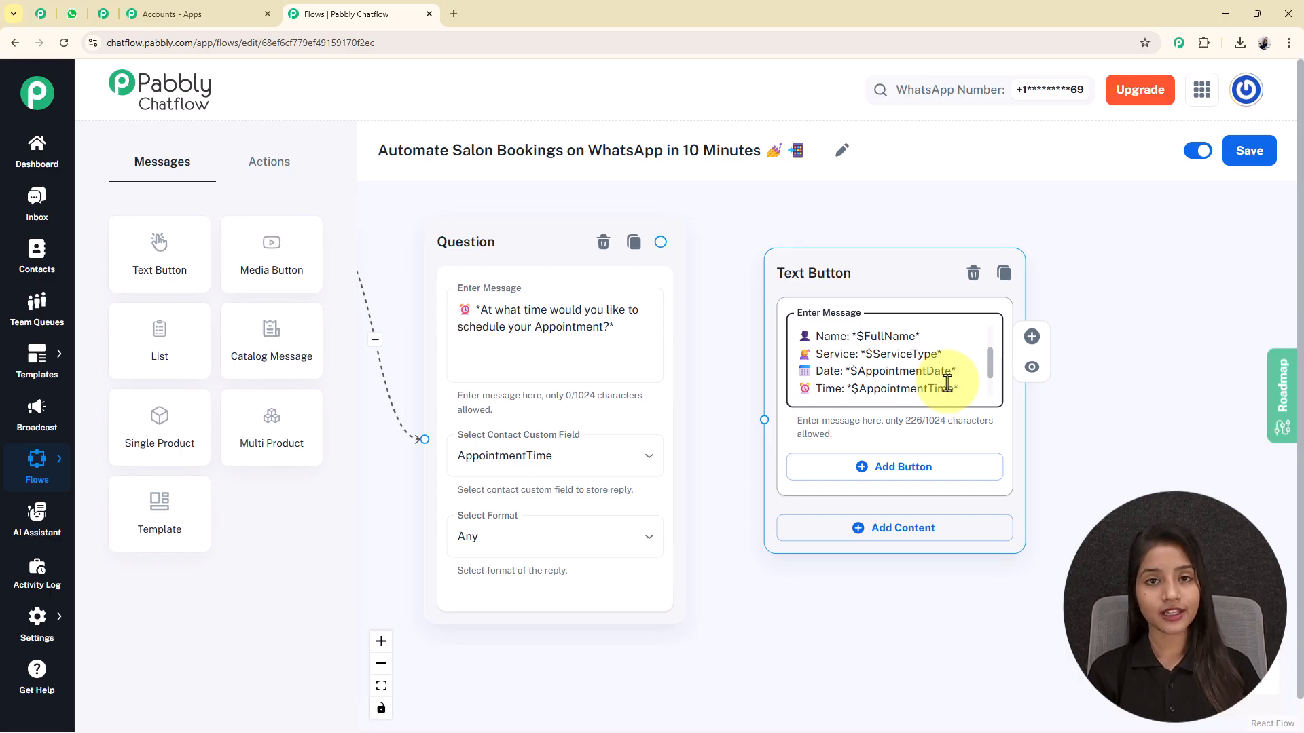
- Connect the appointment time Question node to the Text Button node
scroll(929, 419, "down", 5)
left_click_drag(830, 675, 927, 646)
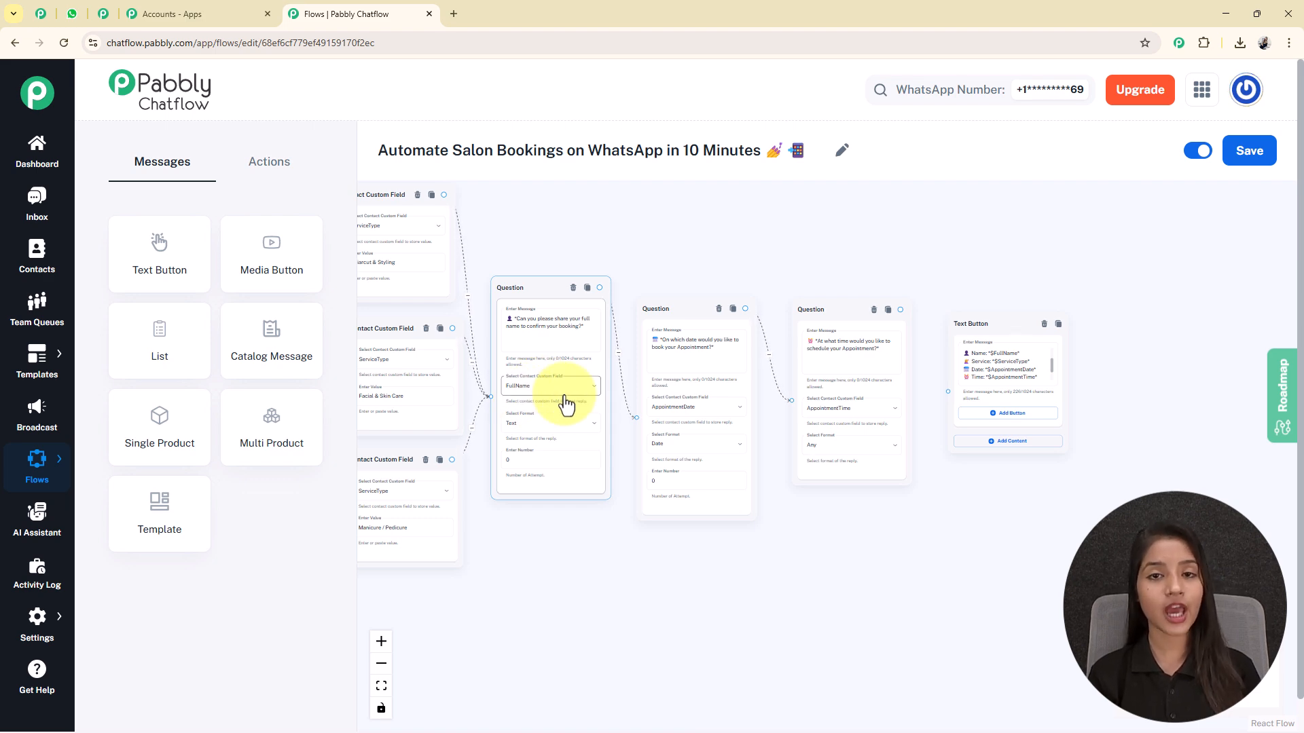
scroll(994, 369, "up", 4)
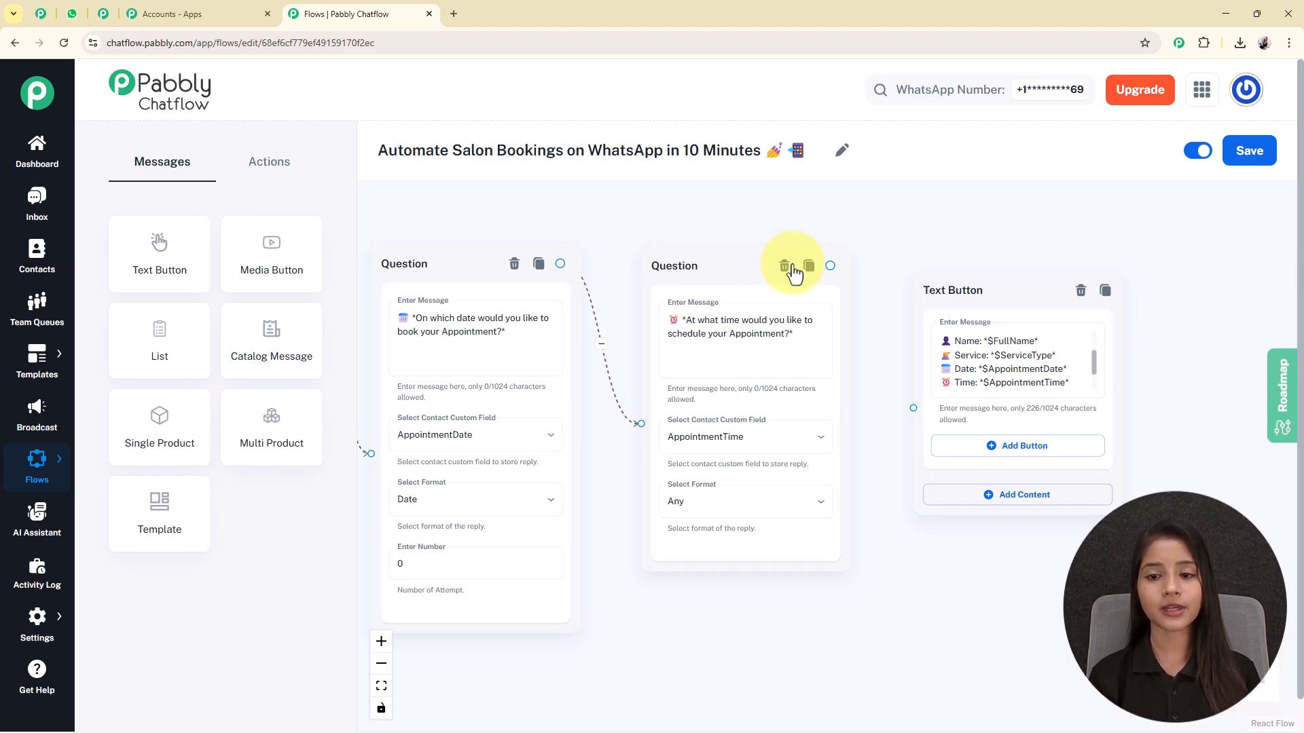
left_click_drag(830, 265, 913, 408)
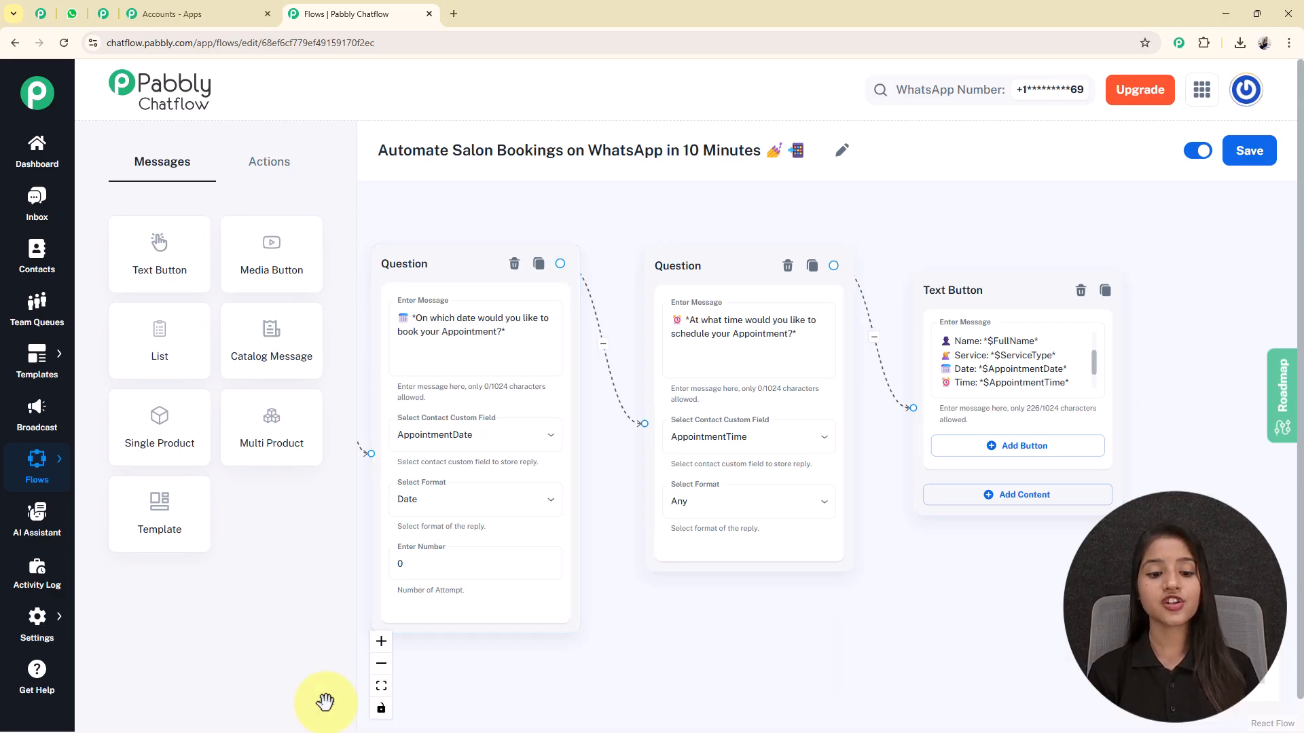
- Save the completed salon booking flow
left_click(382, 688)
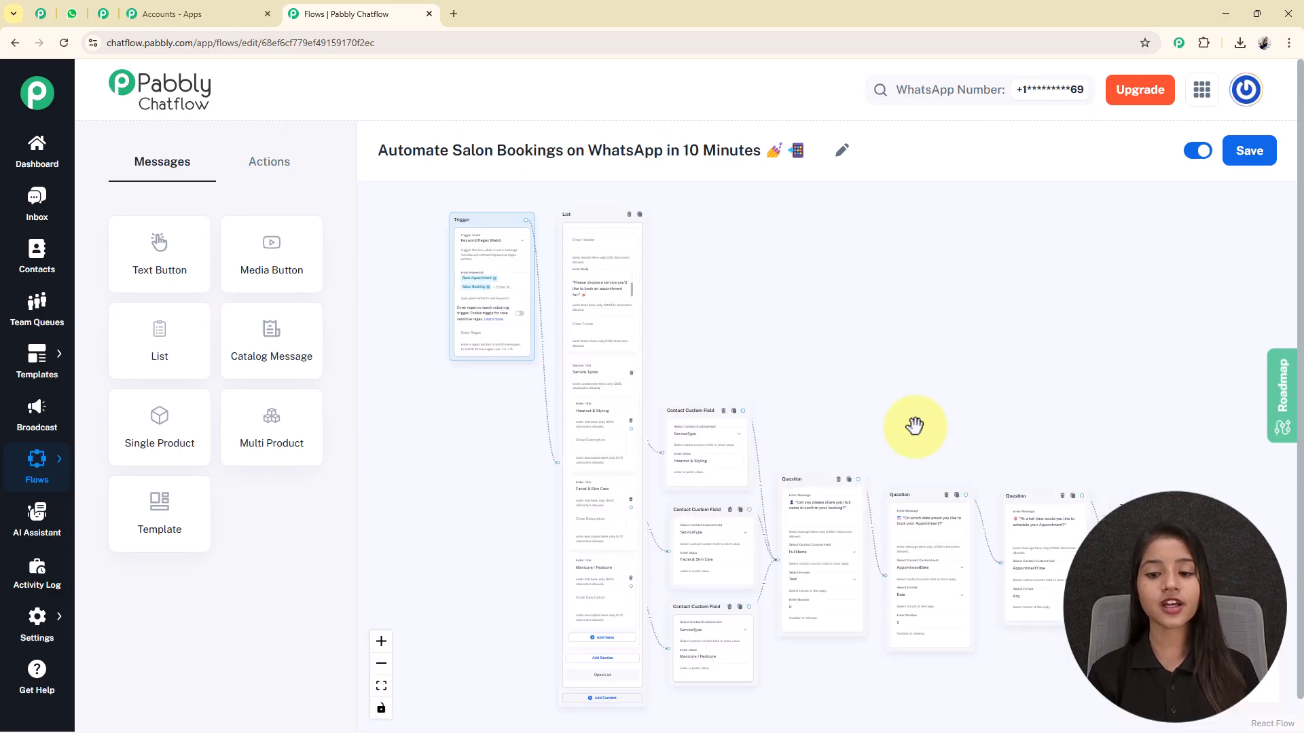
left_click(1258, 152)
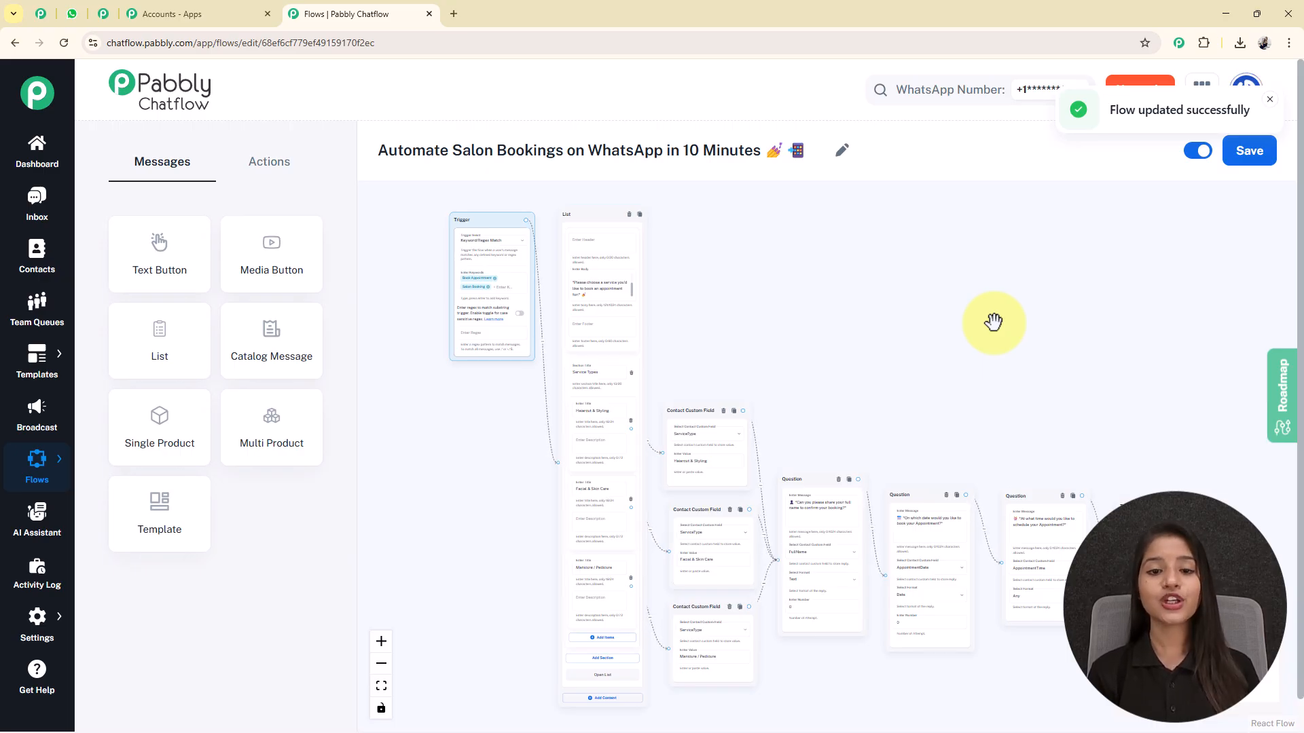
- Return to the flow list, copy the share link of the "Automate Salon Bookings on WhatsApp in 10 Minutes" flow and close the sharing dialog
mouse_move(41, 624)
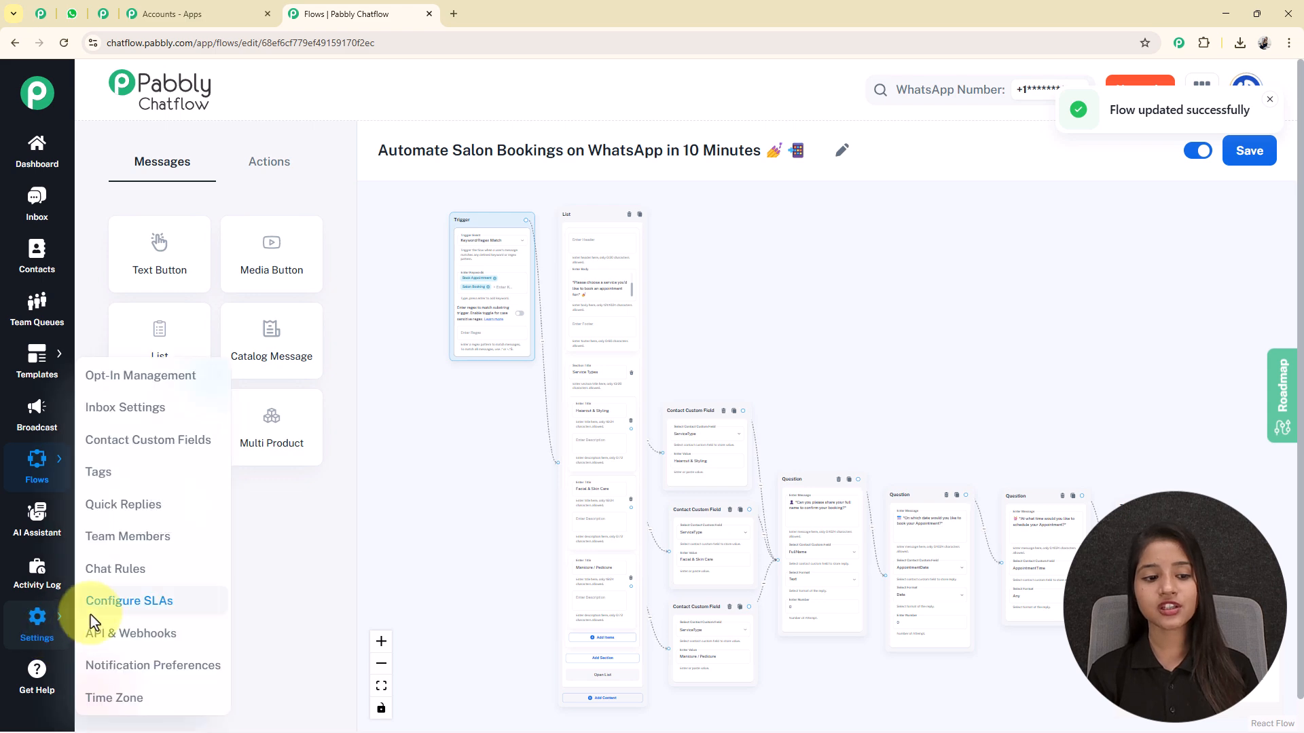
left_click(121, 454)
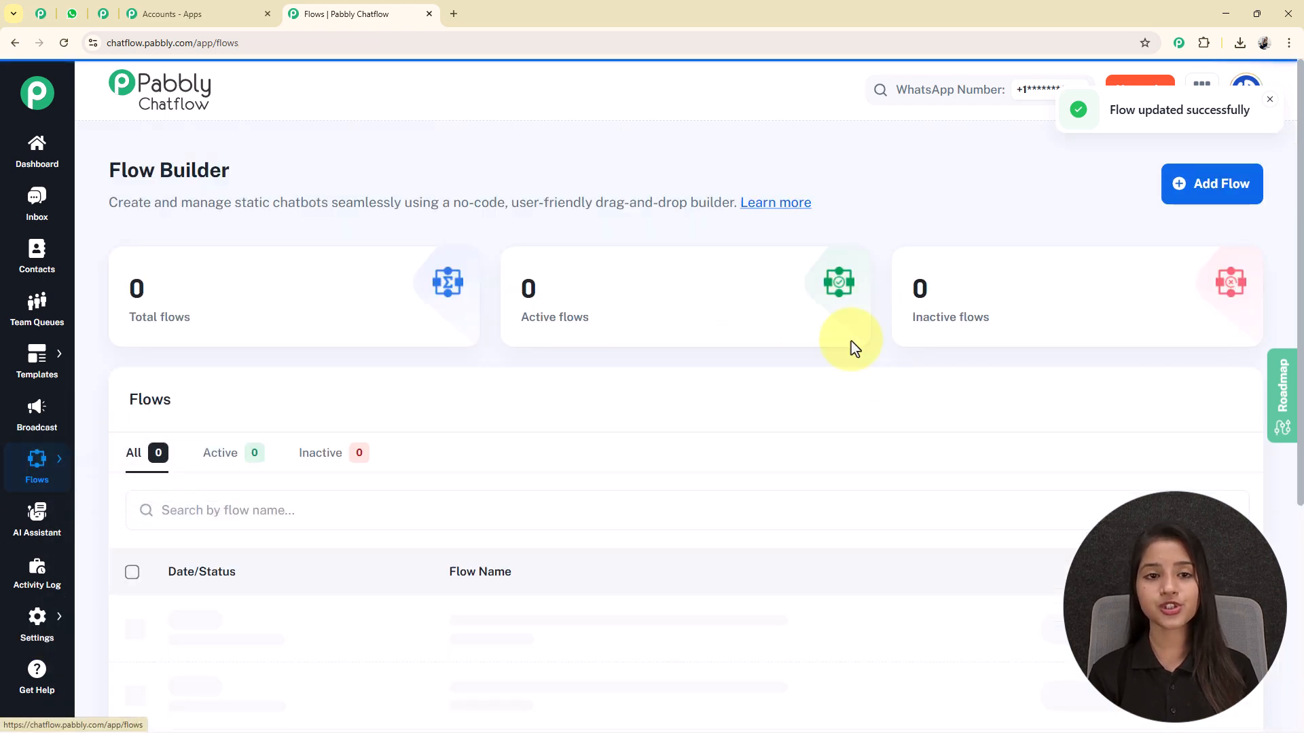
scroll(1273, 339, "down", 5)
left_click(1241, 287)
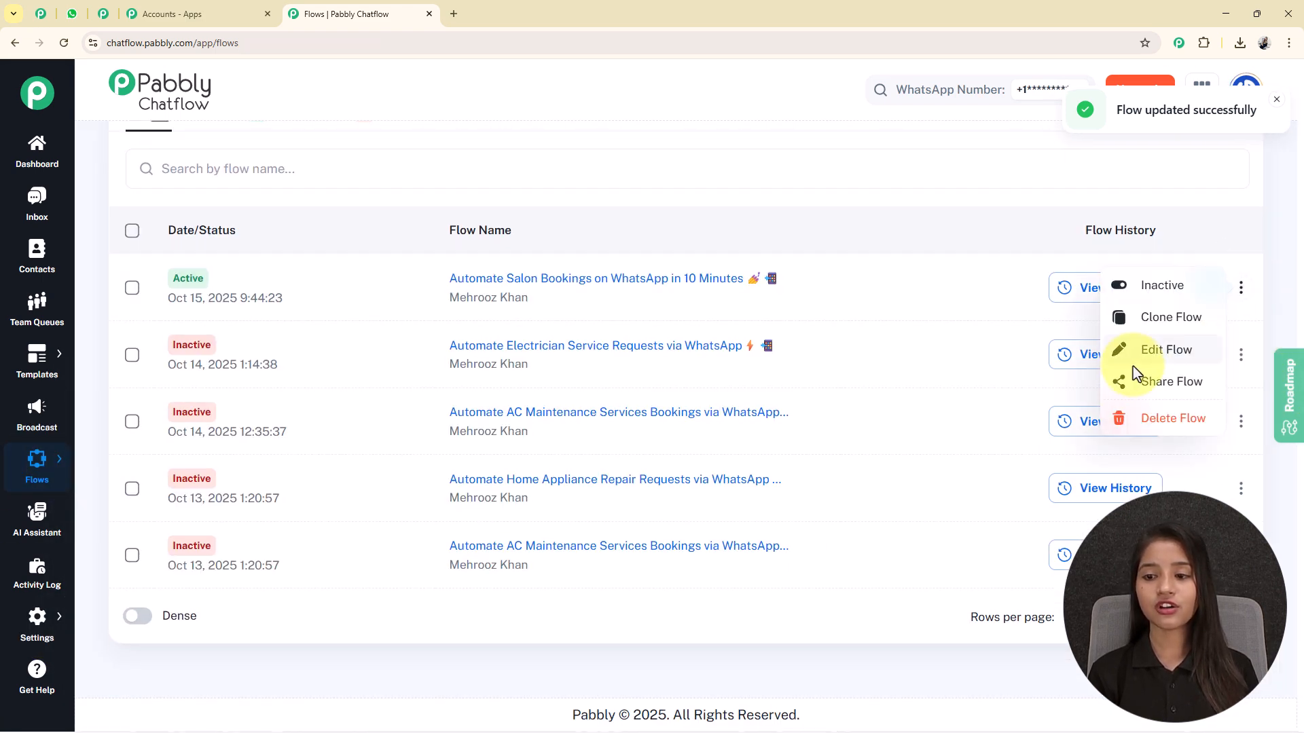
left_click(1156, 384)
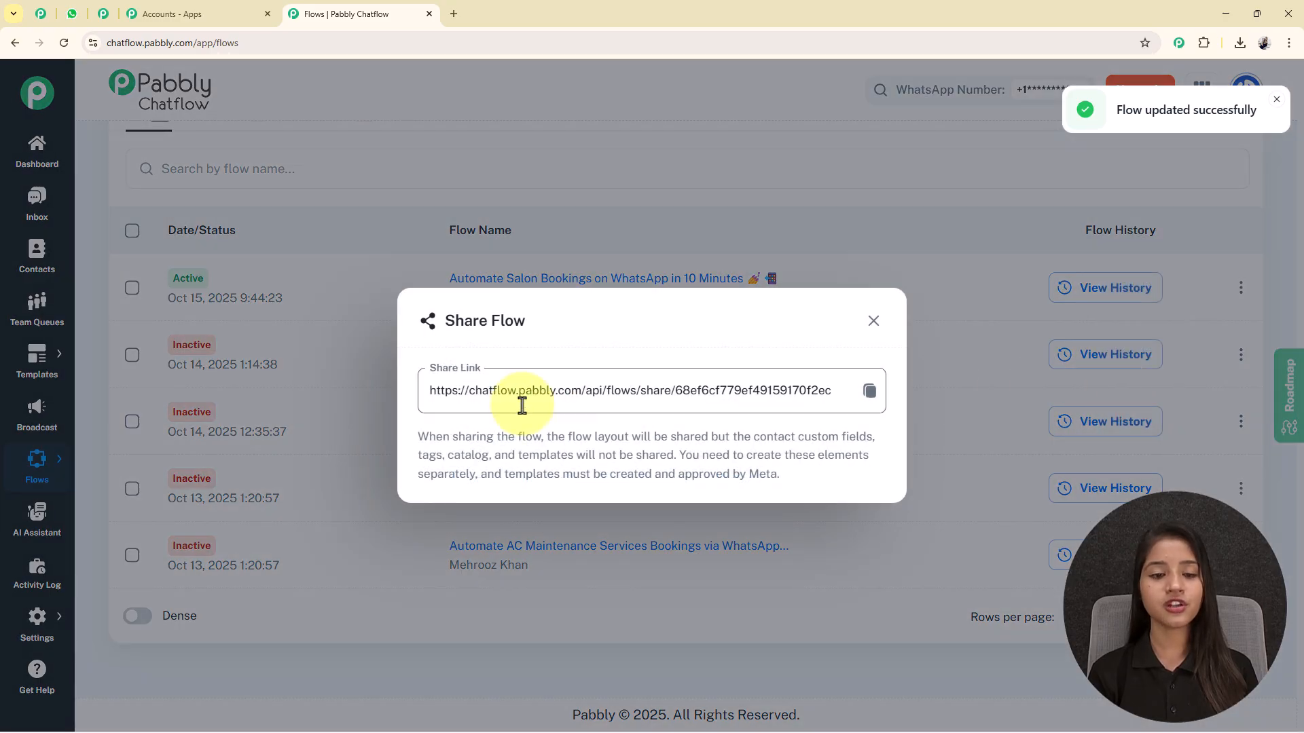
left_click(858, 405)
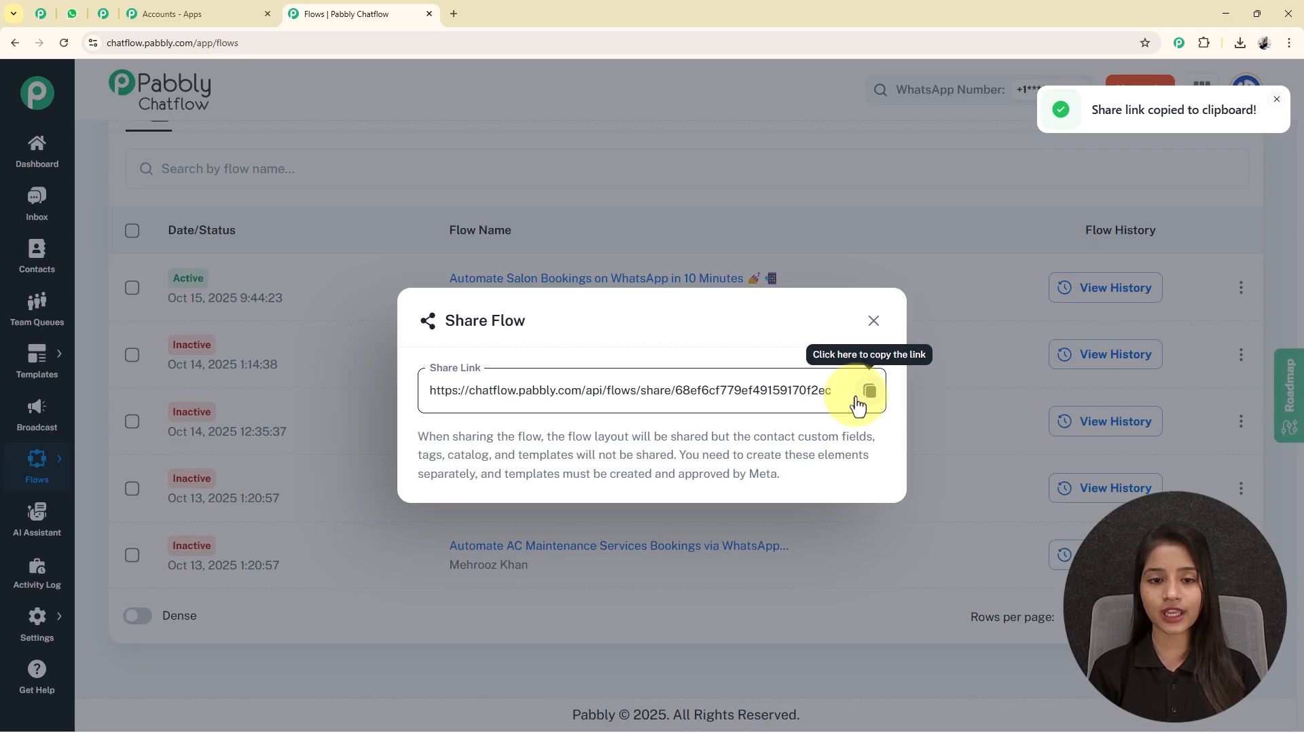
left_click(873, 320)
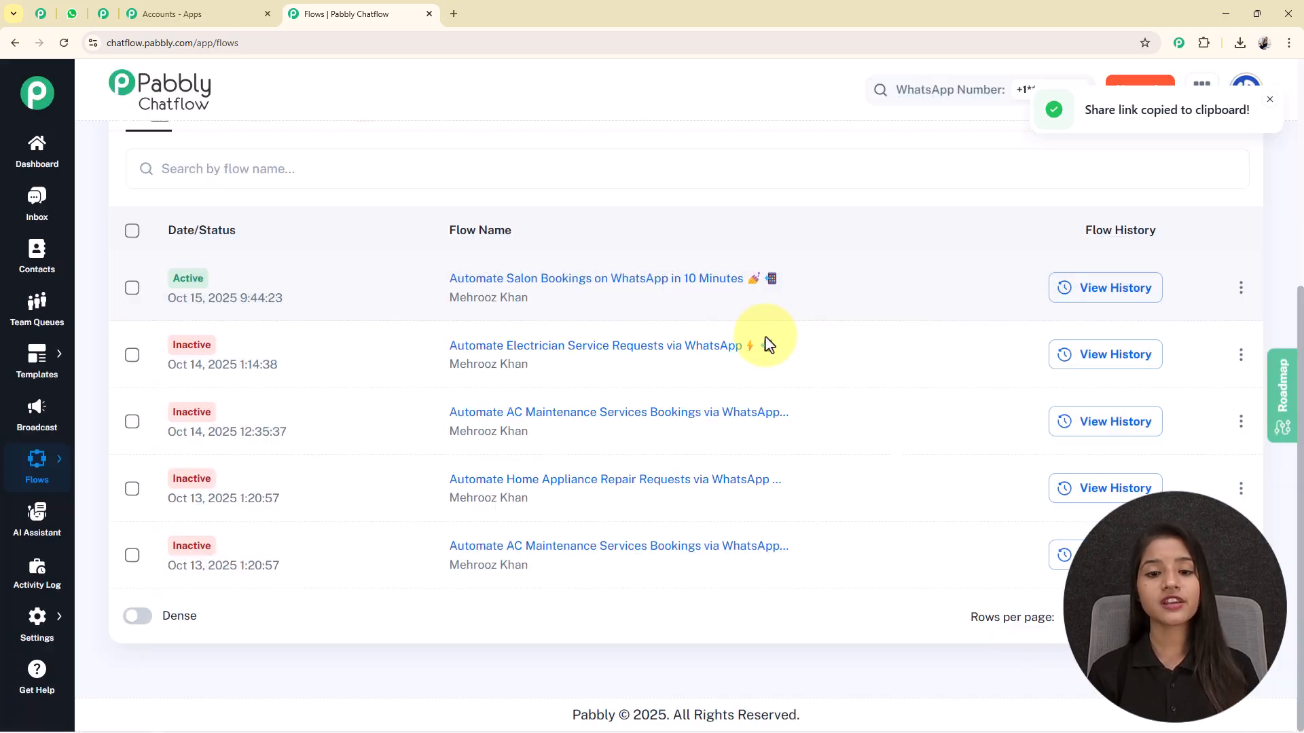
- Reopen the salon booking flow, view its whole layout and compare it with the Salon test chat in WhatsApp
left_click(702, 286)
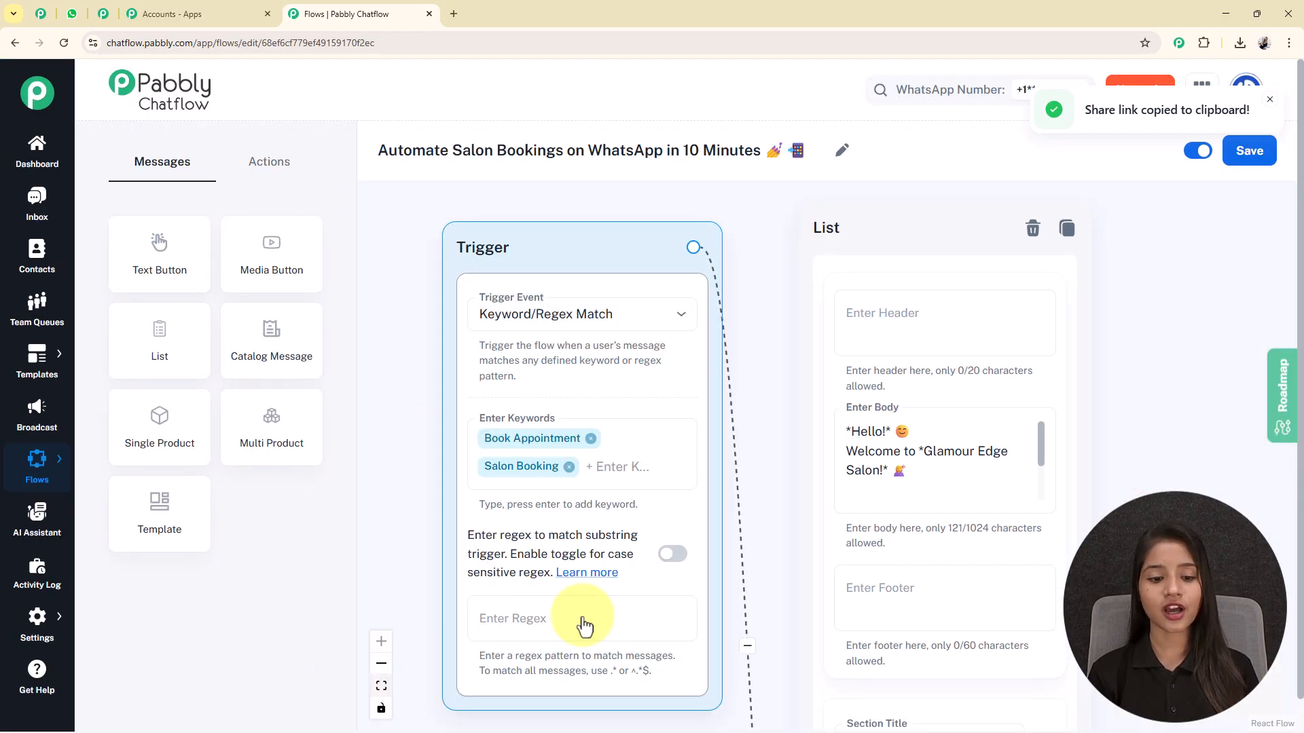
left_click(381, 686)
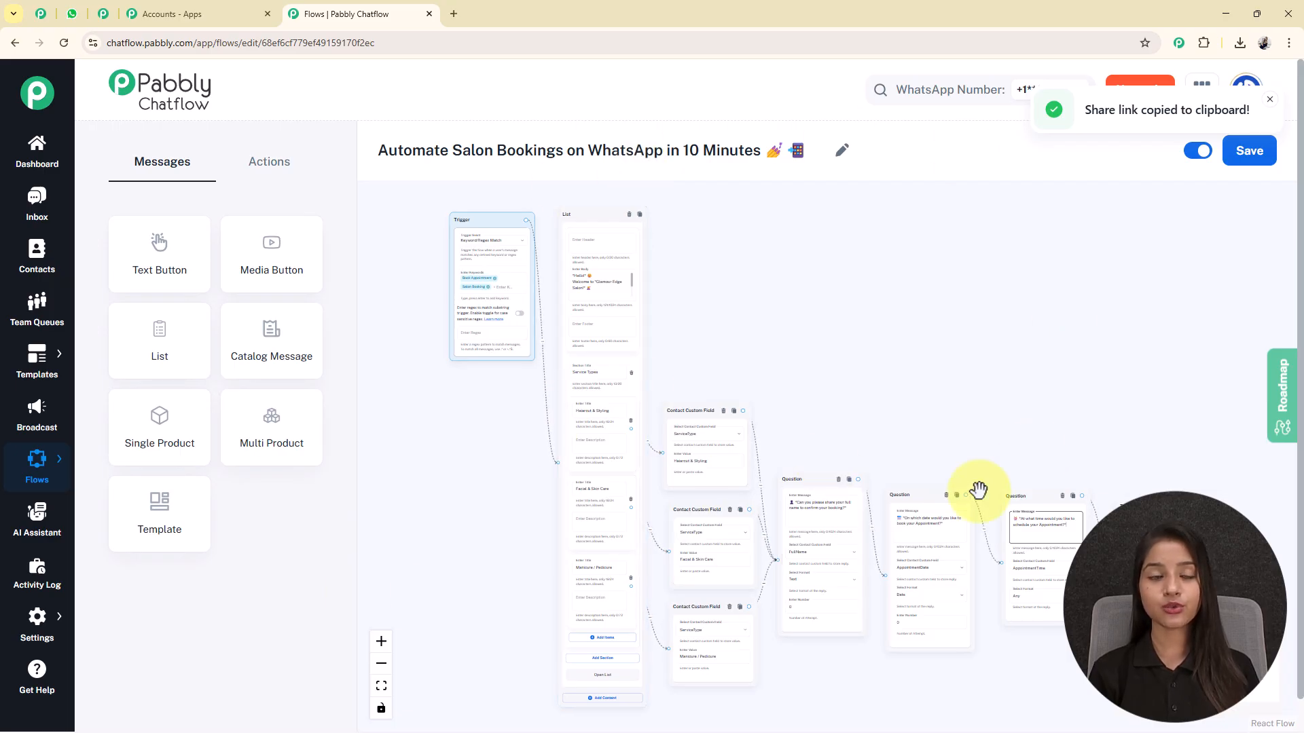
left_click(74, 15)
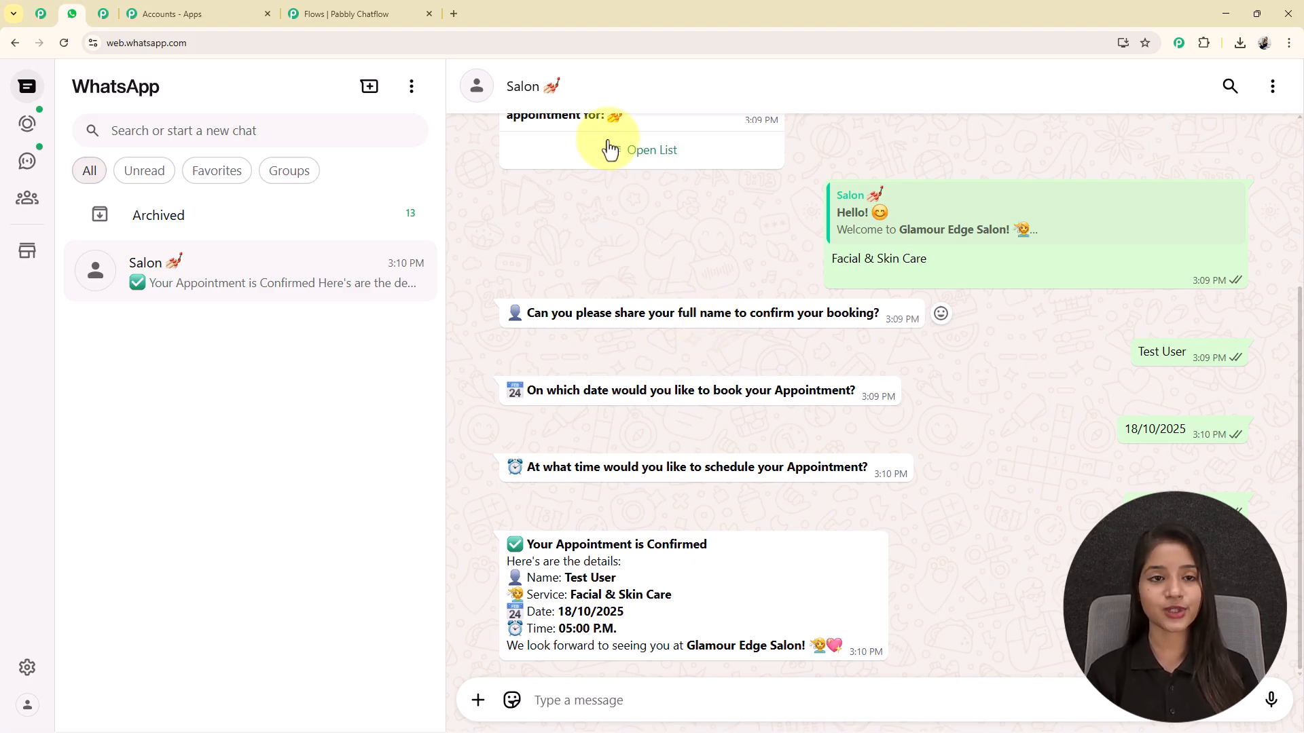
left_click(309, 13)
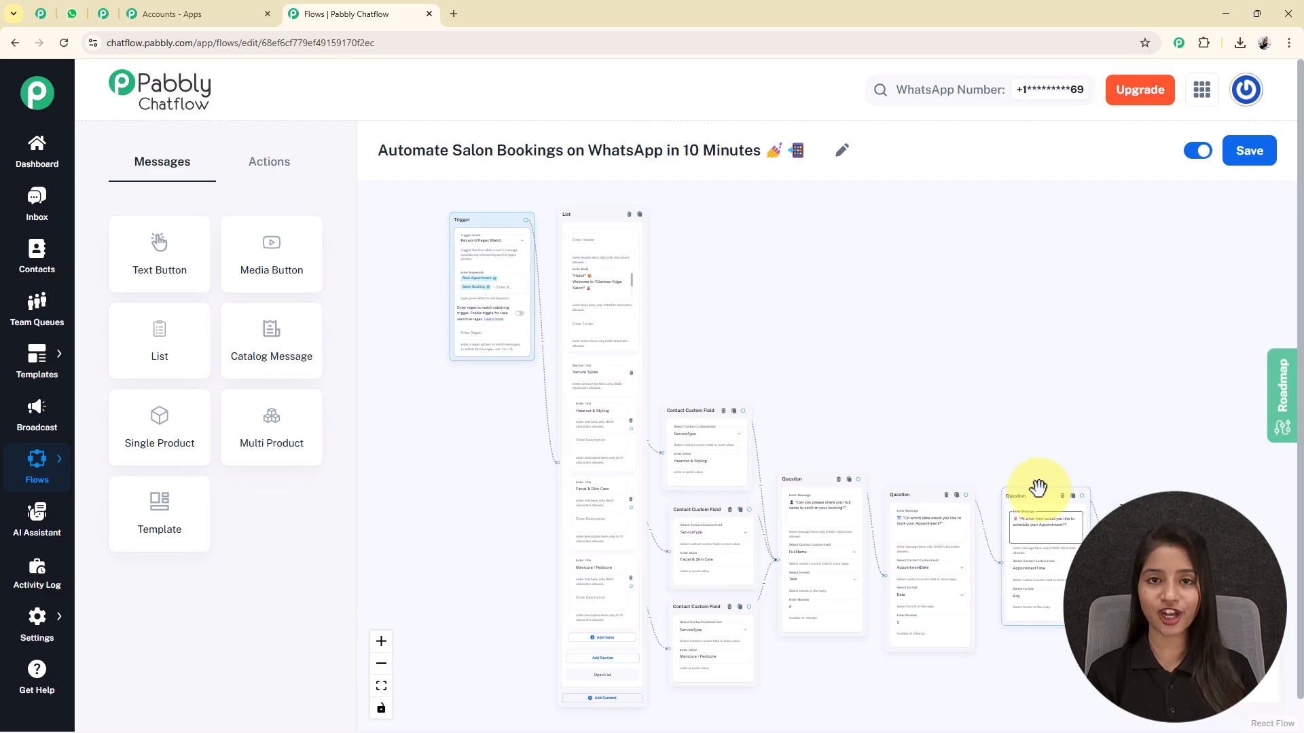